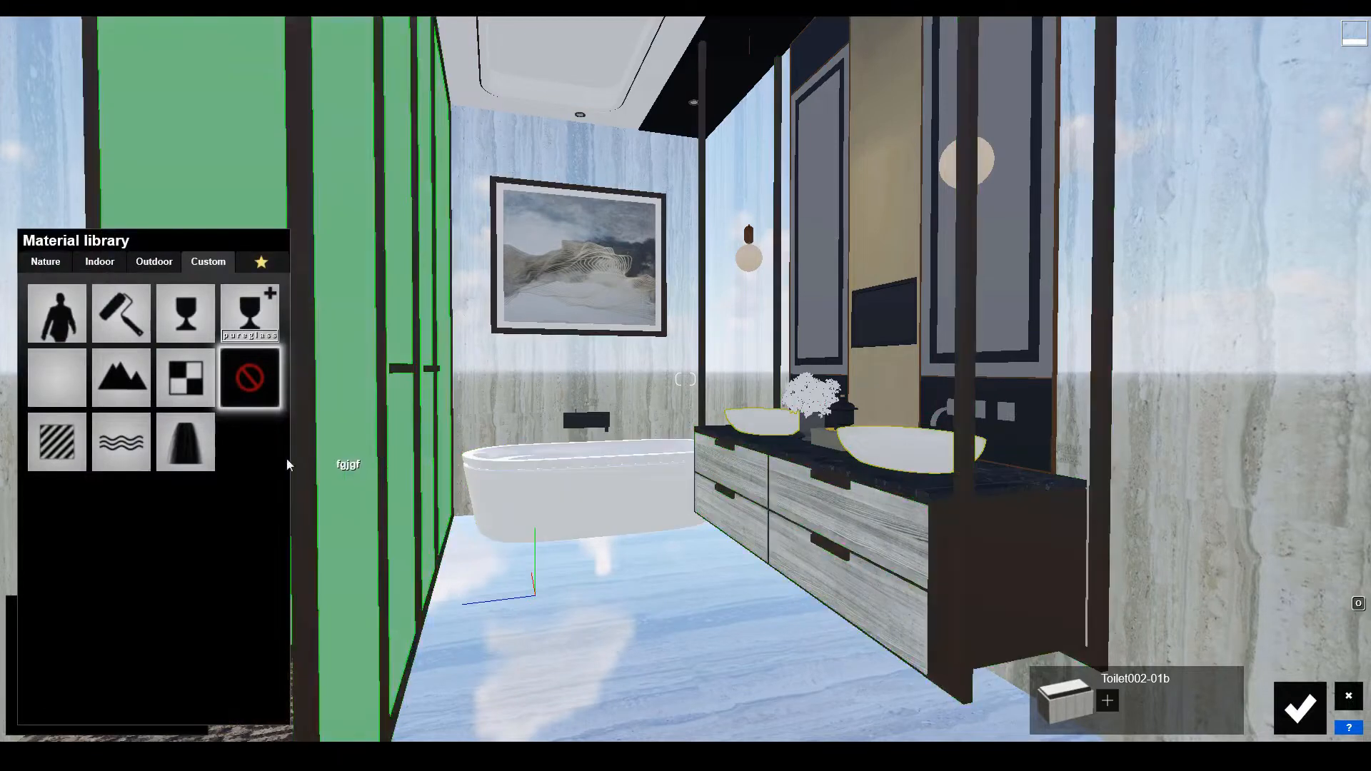
Give the two washbasins the Standard material and assign the plain silver Indoor metal to the washbasin faucet and its wall fittings.
left_click(57, 462)
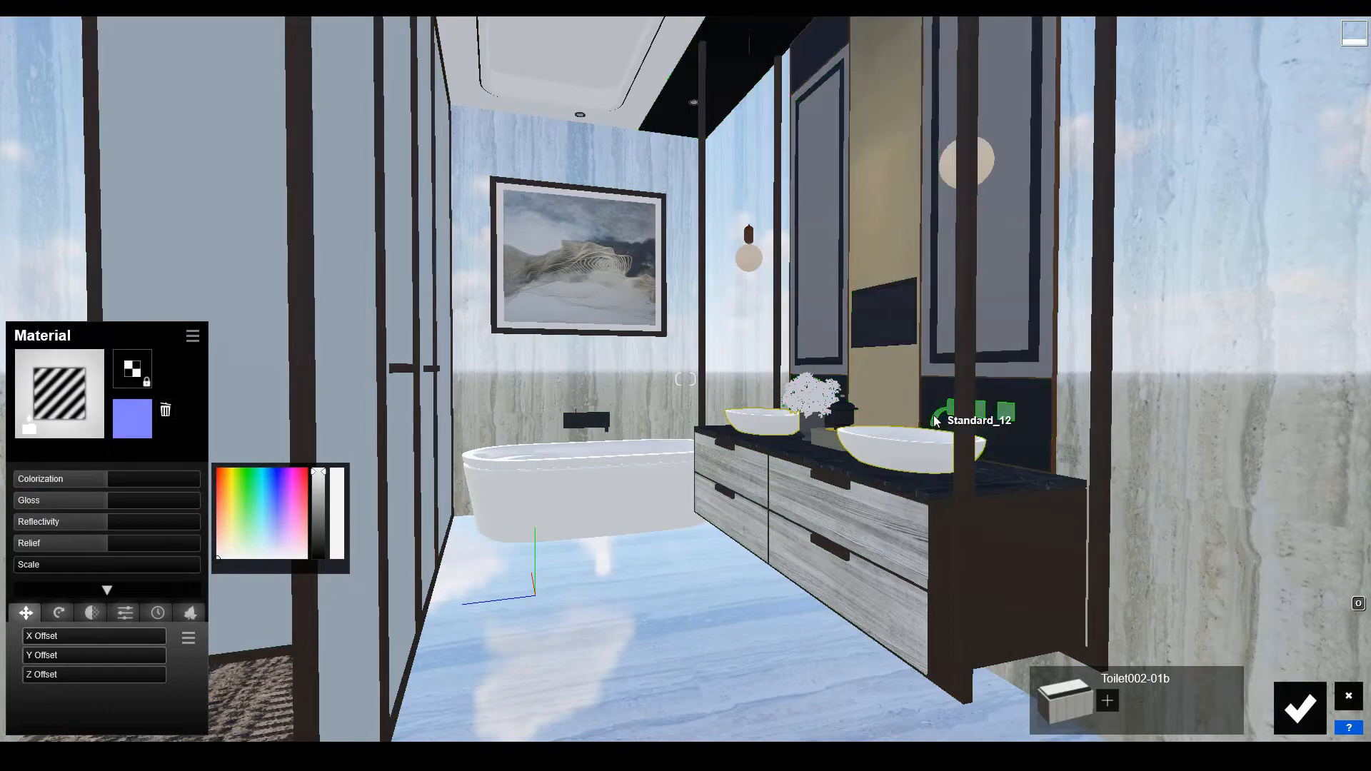
left_click(935, 421)
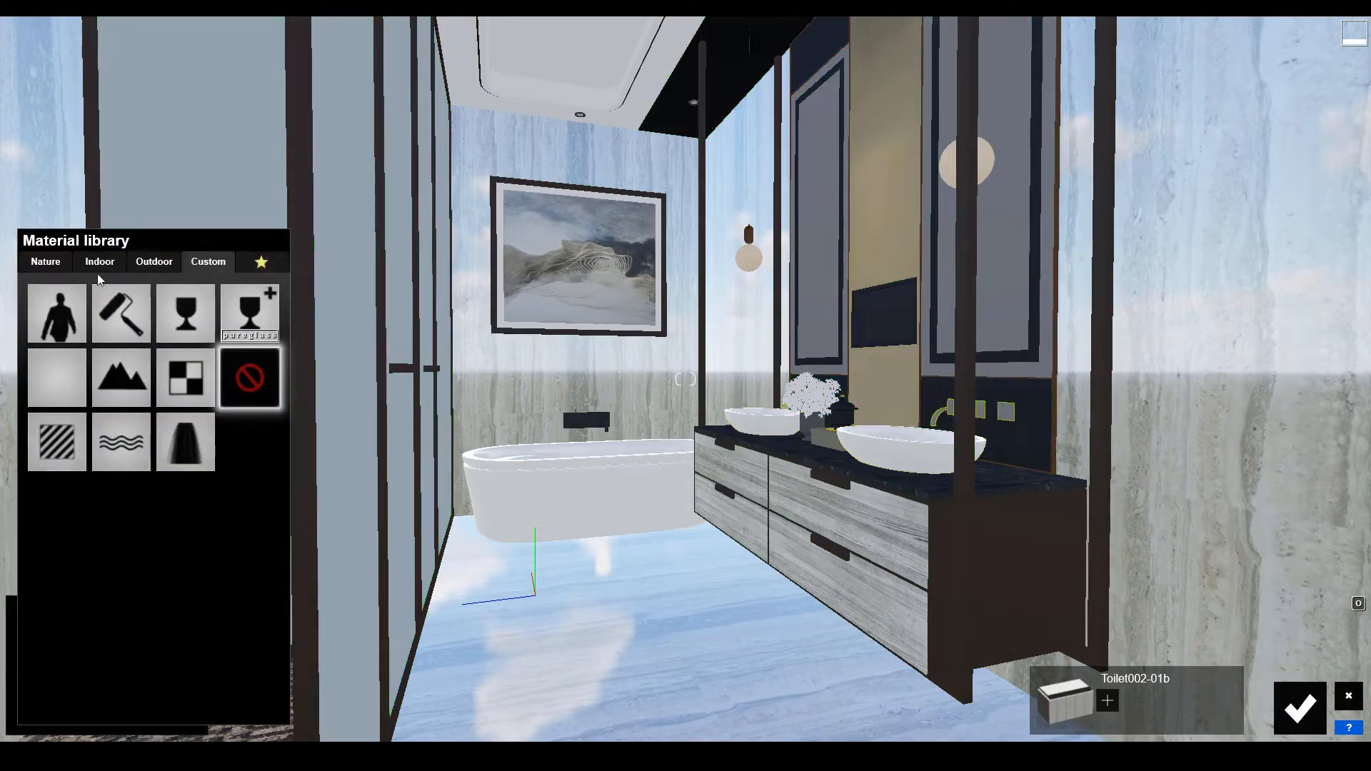
left_click(100, 263)
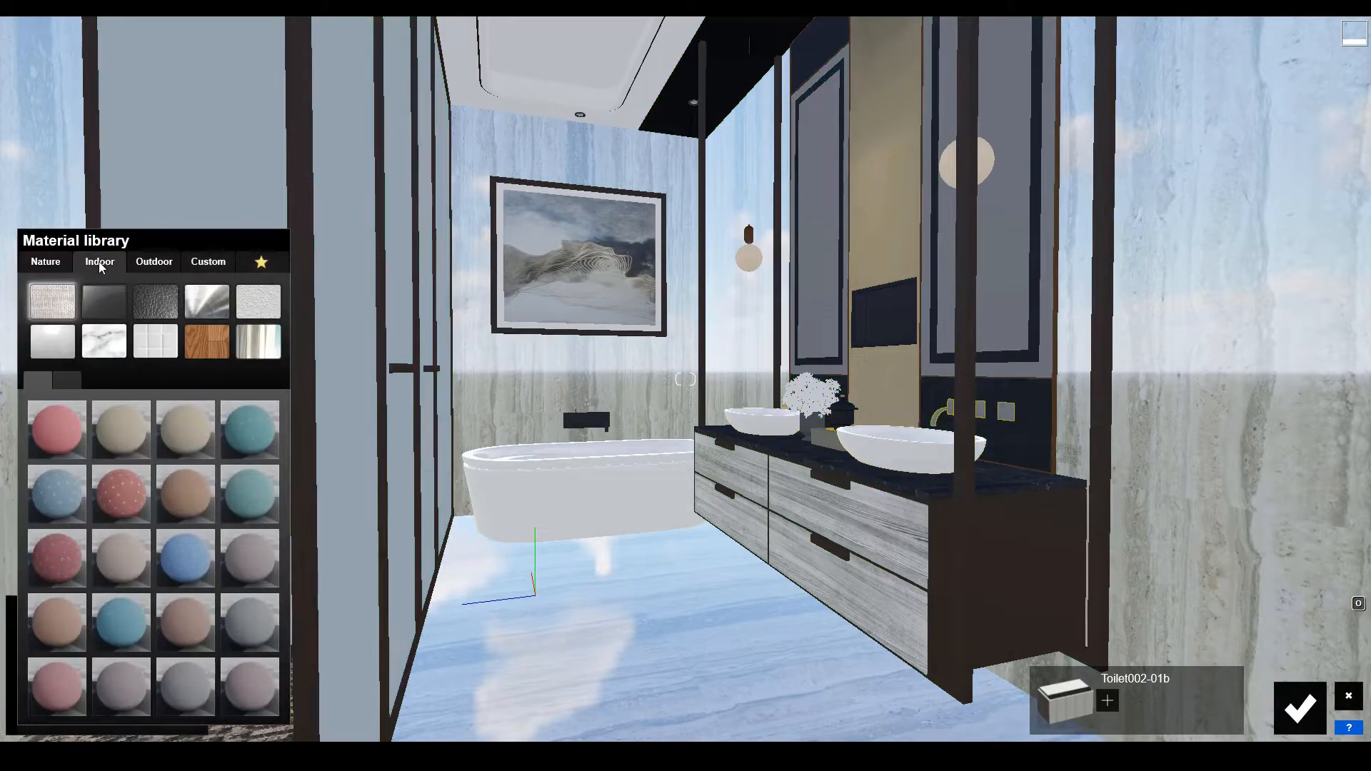
left_click(198, 302)
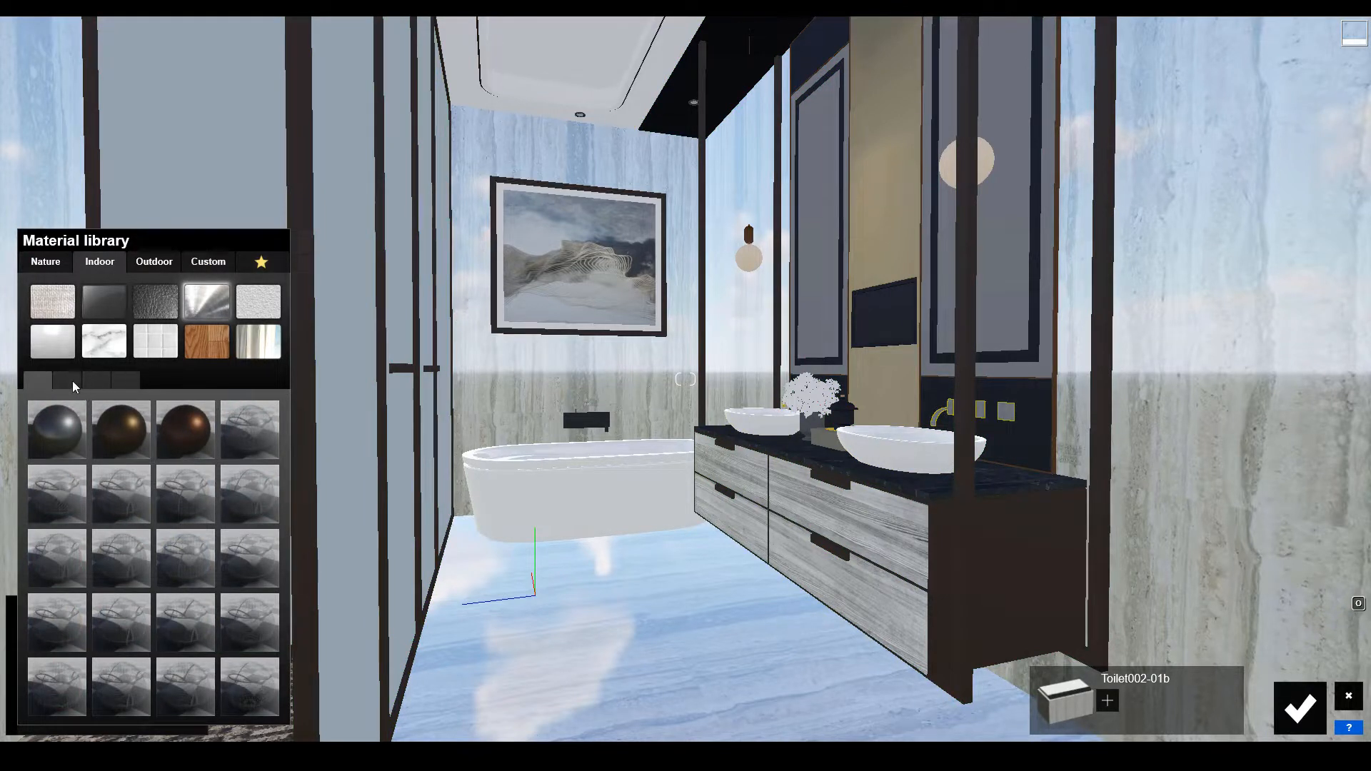
left_click(66, 426)
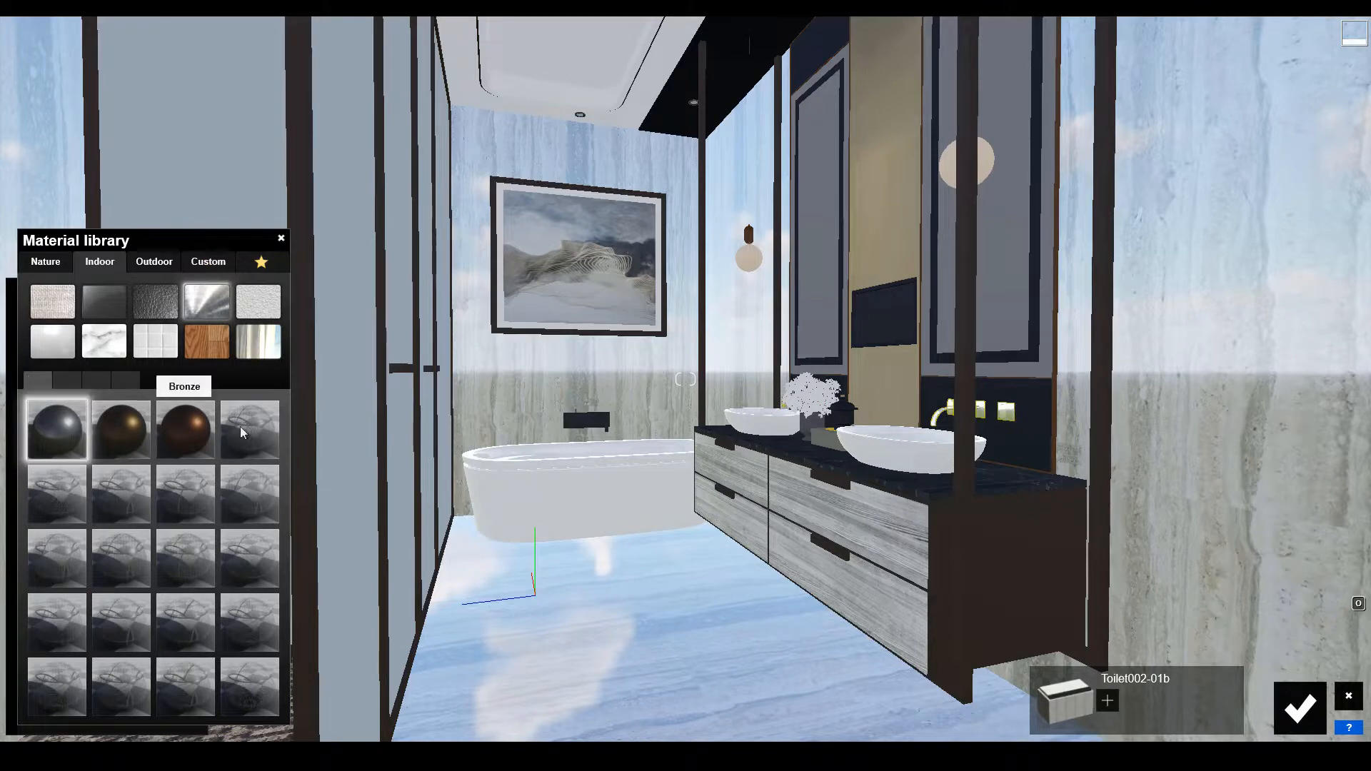
Assign the plain silver Indoor metal to the wall-mounted faucet above the bathtub.
left_click(577, 420)
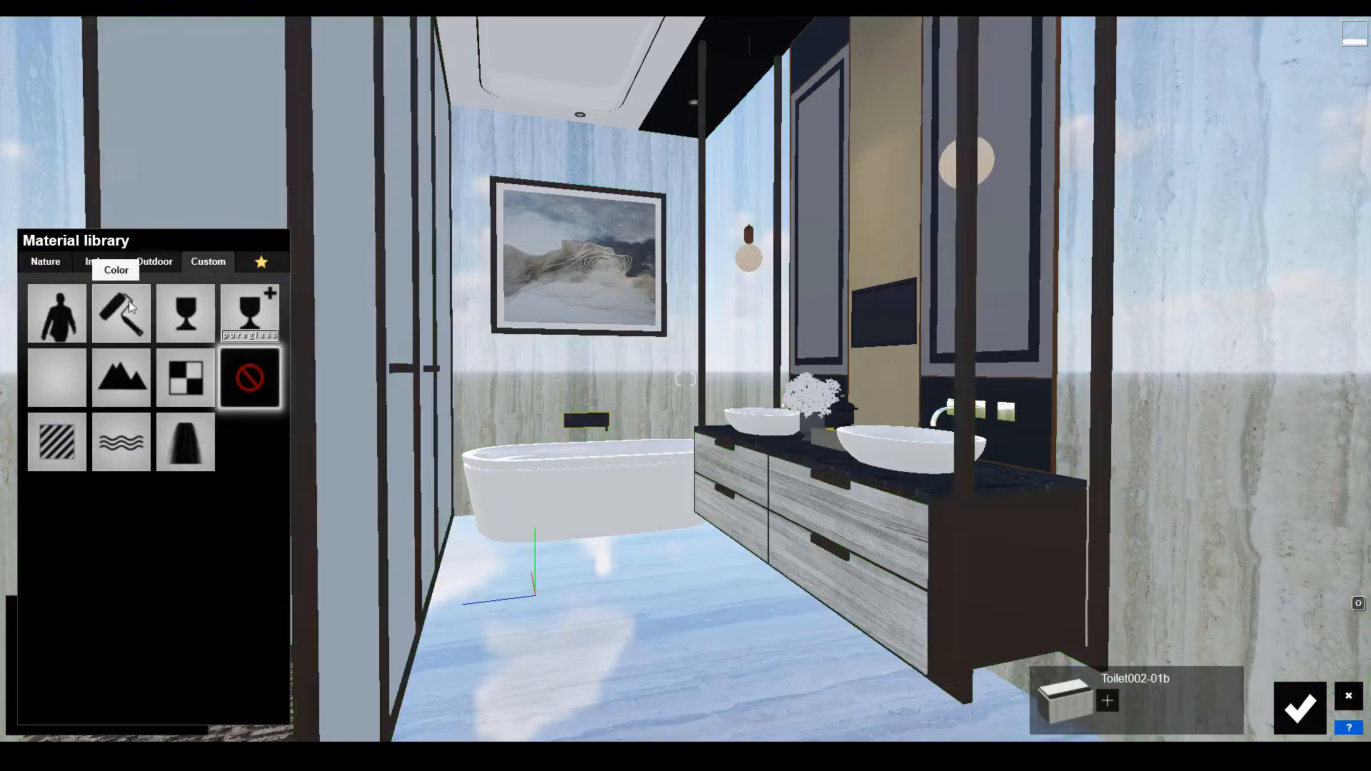
left_click(111, 271)
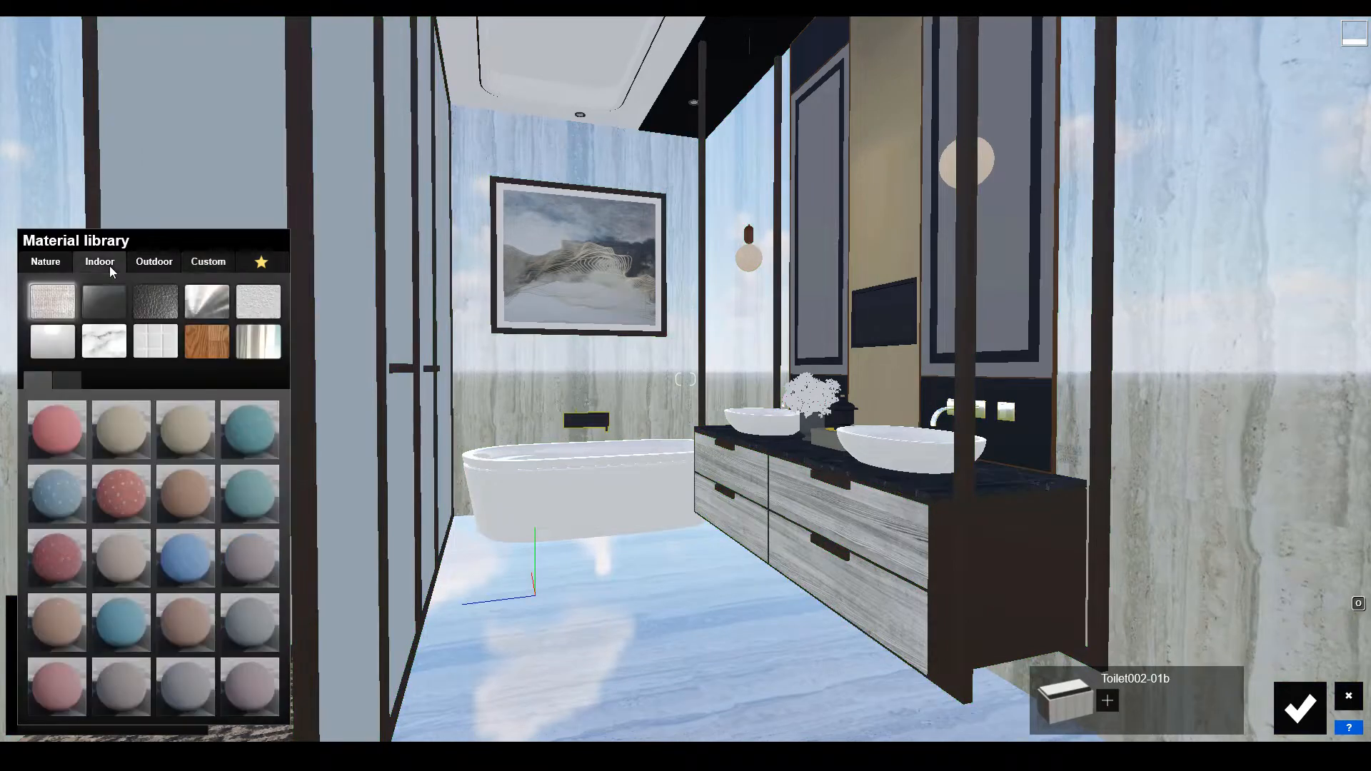
left_click(207, 308)
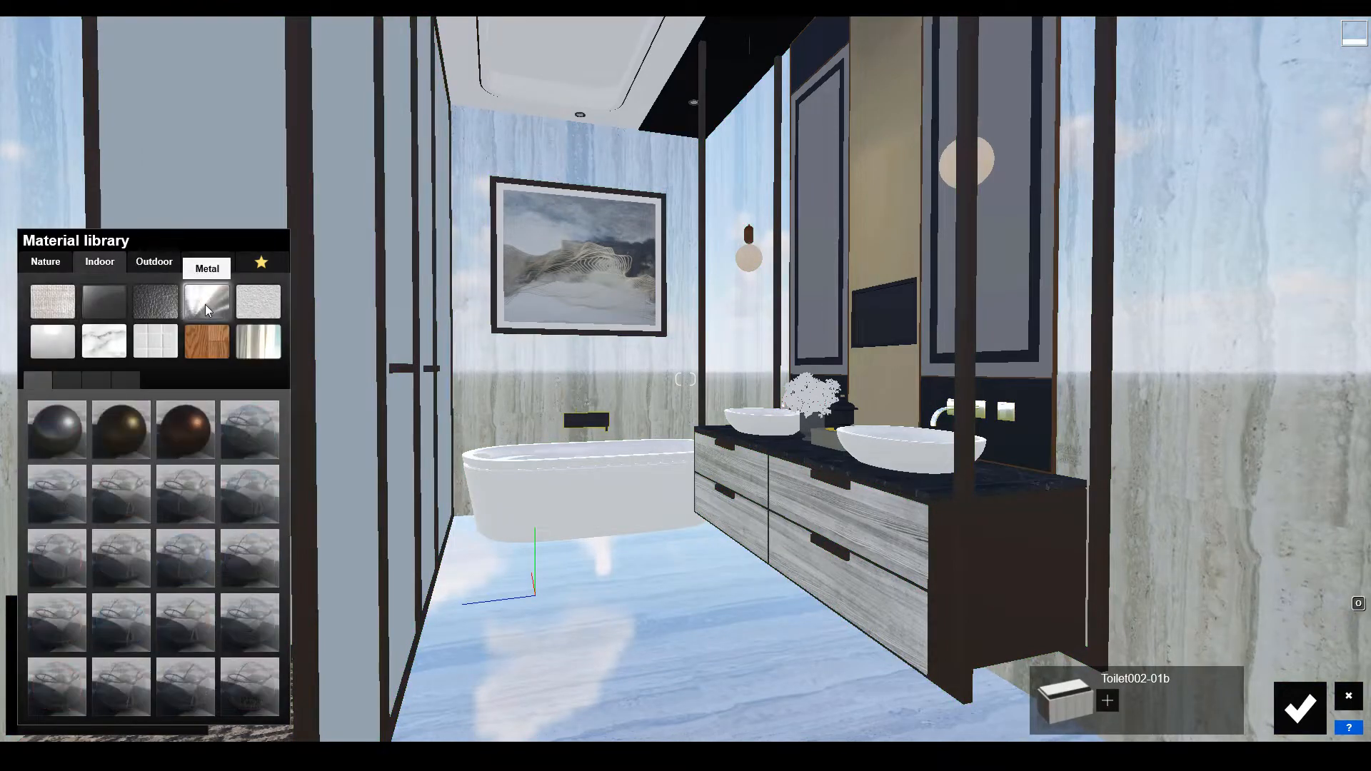
left_click(63, 426)
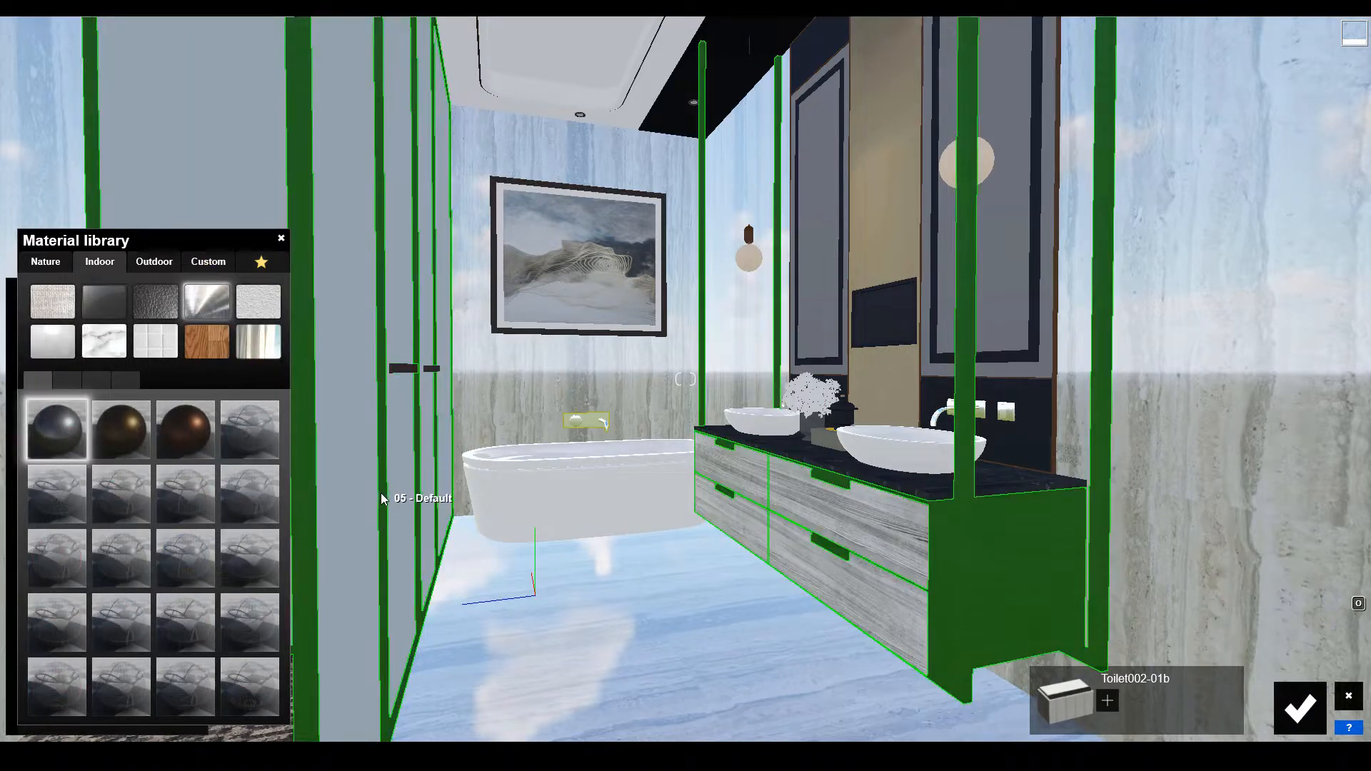
Assign the Indoor metal Brass to the partition frames and the vanity cabinet's frame and handles.
left_click(382, 496)
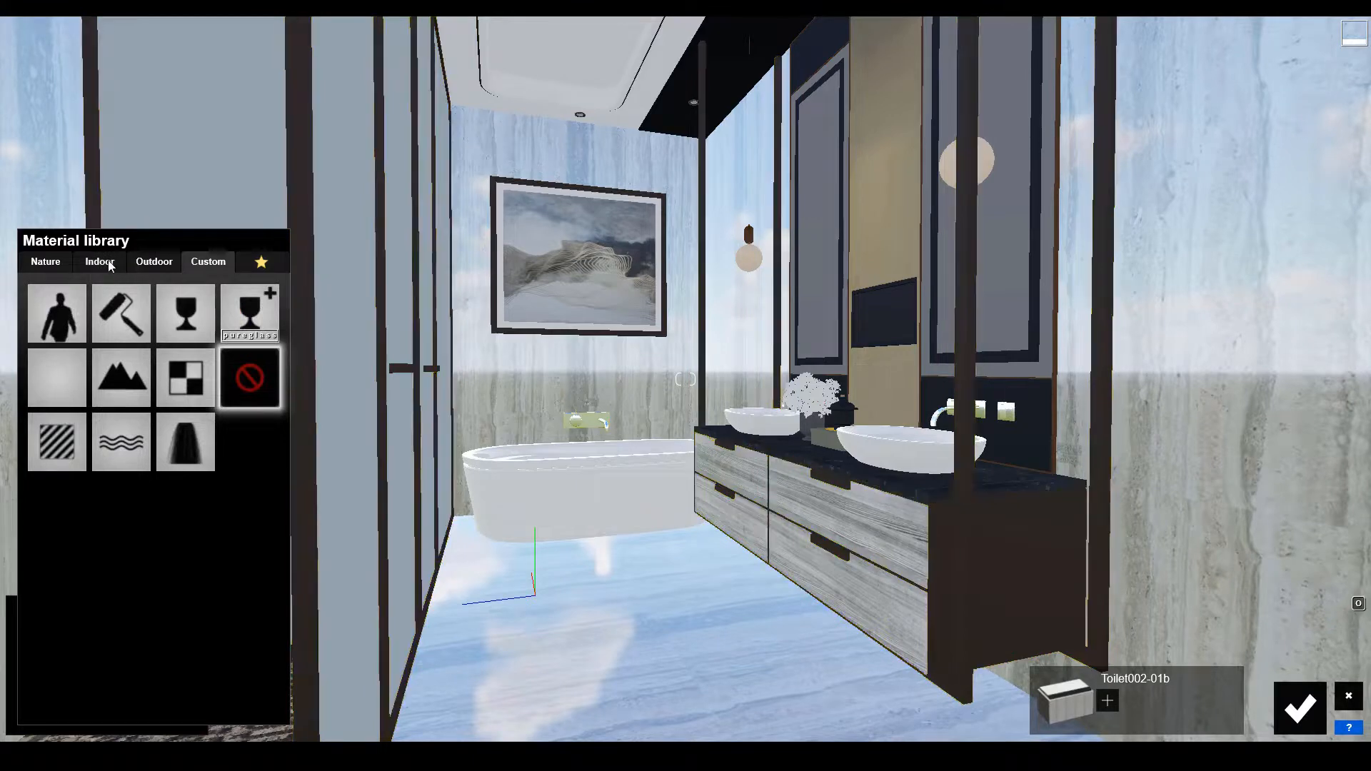
left_click(100, 262)
left_click(210, 303)
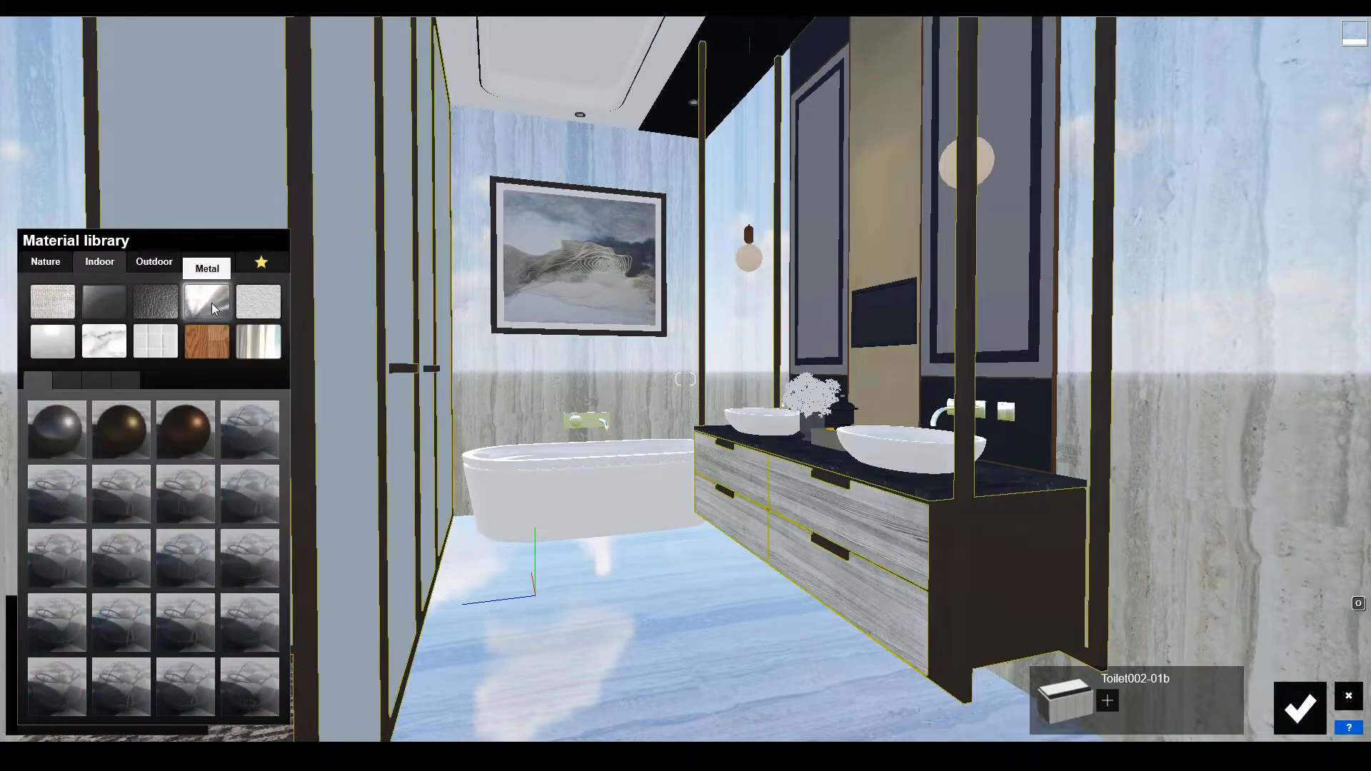
left_click(135, 432)
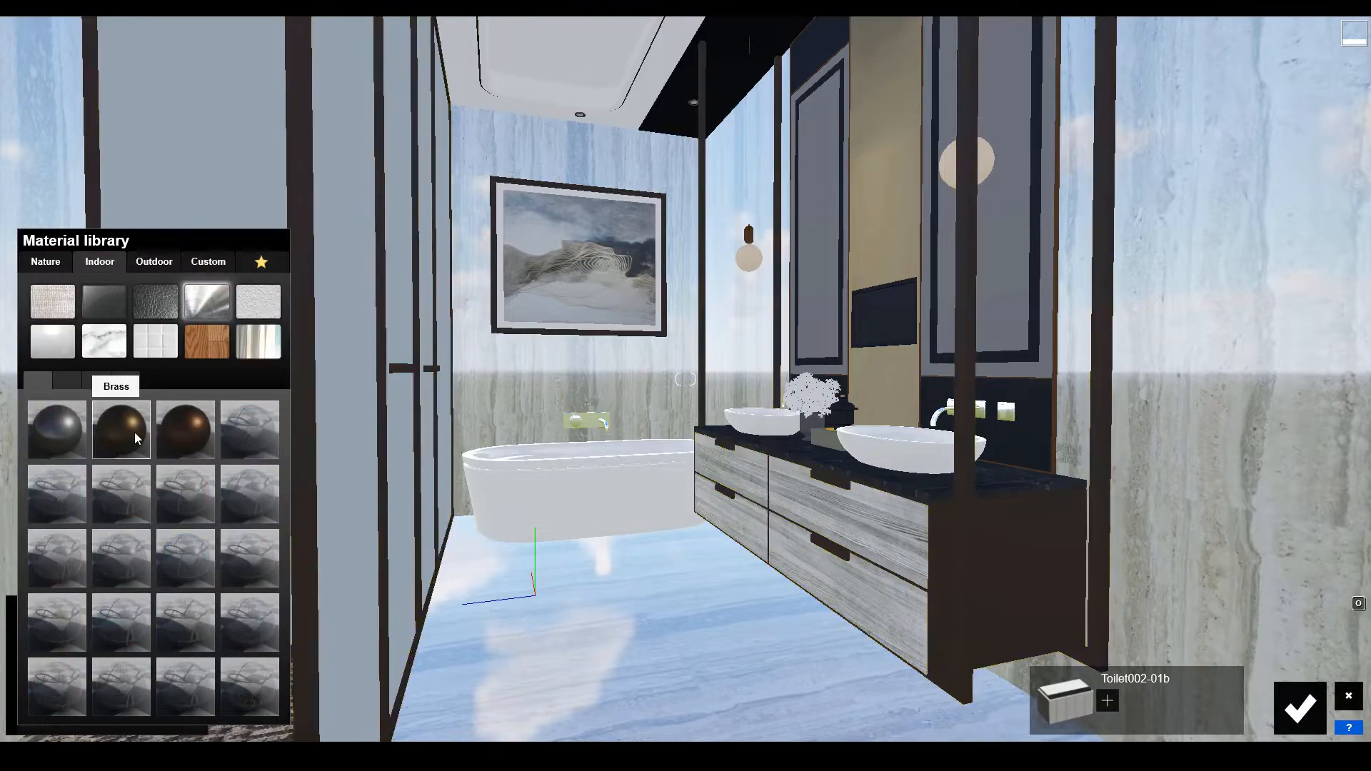
Assign the Indoor metal Brass to the door handles and the picture frame above the bathtub.
left_click(404, 369)
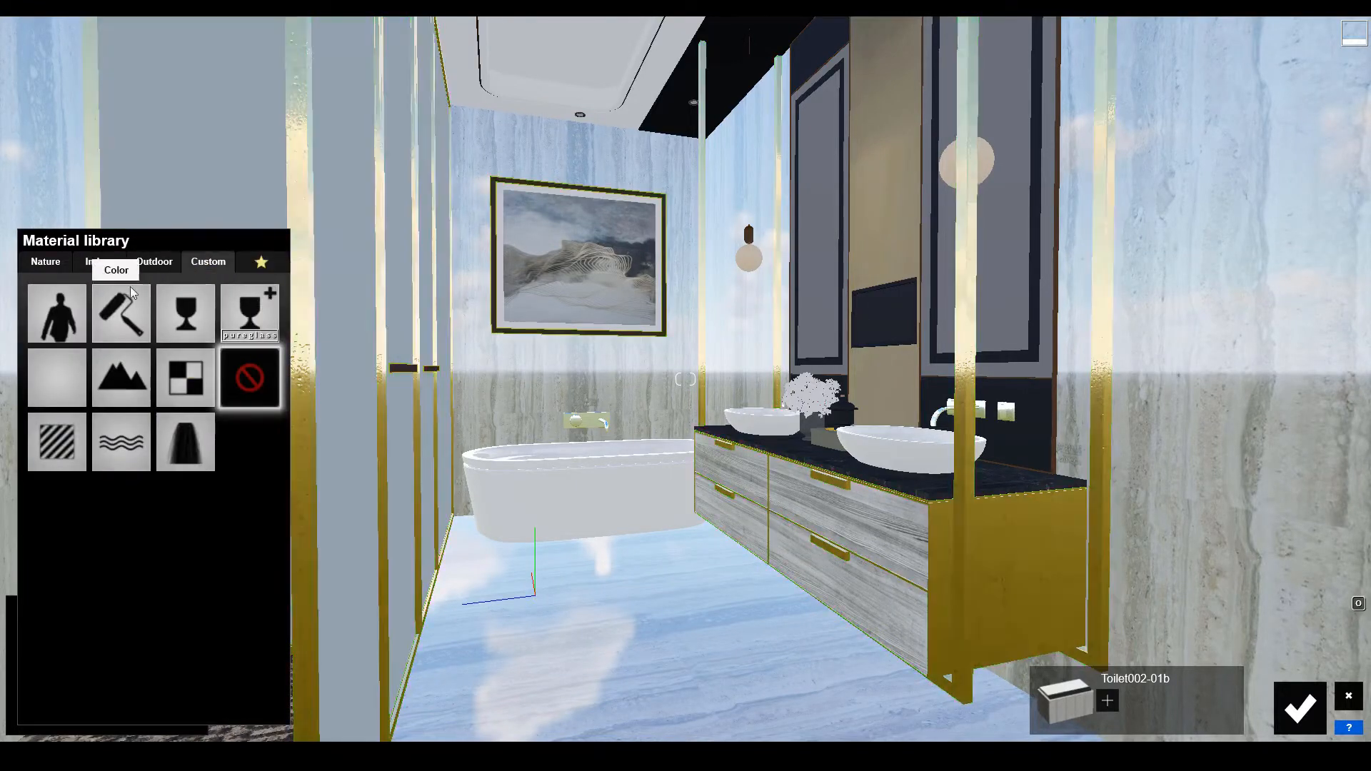
left_click(110, 264)
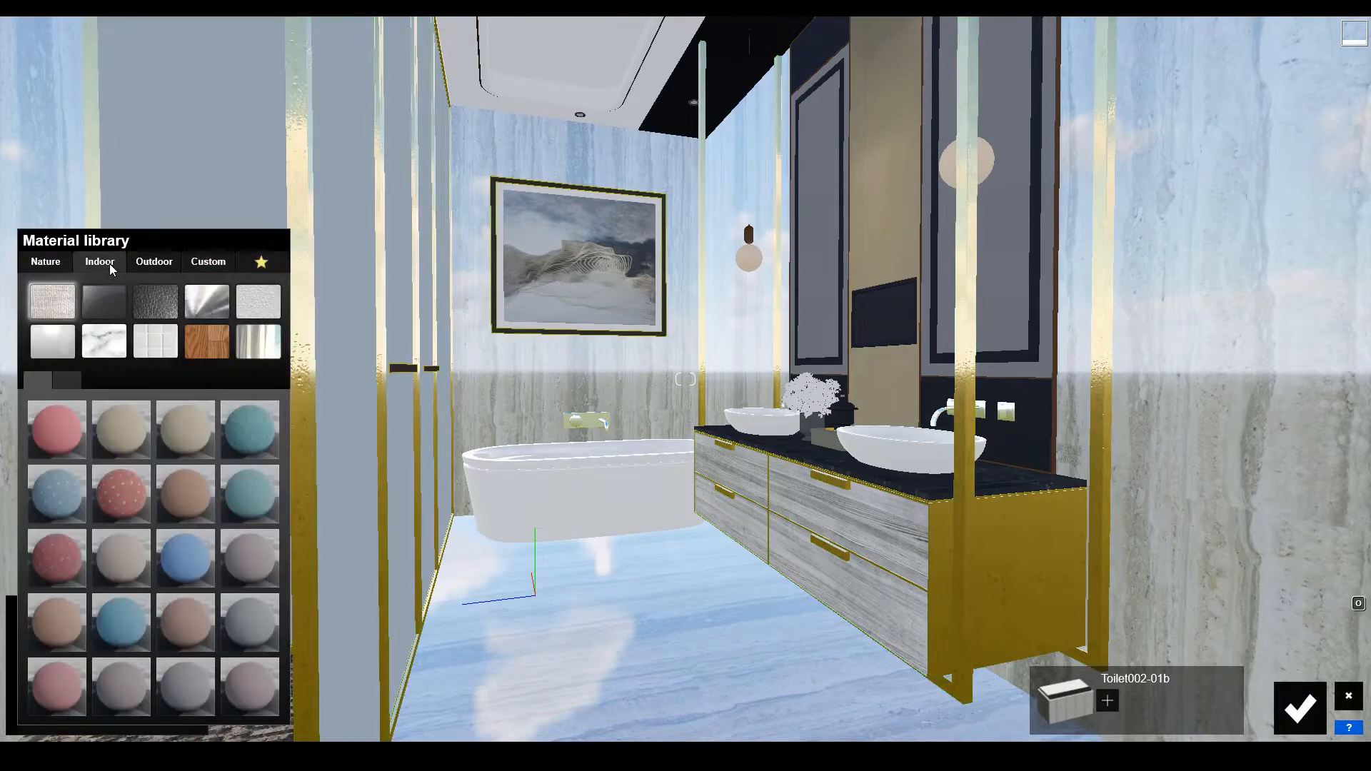
left_click(204, 306)
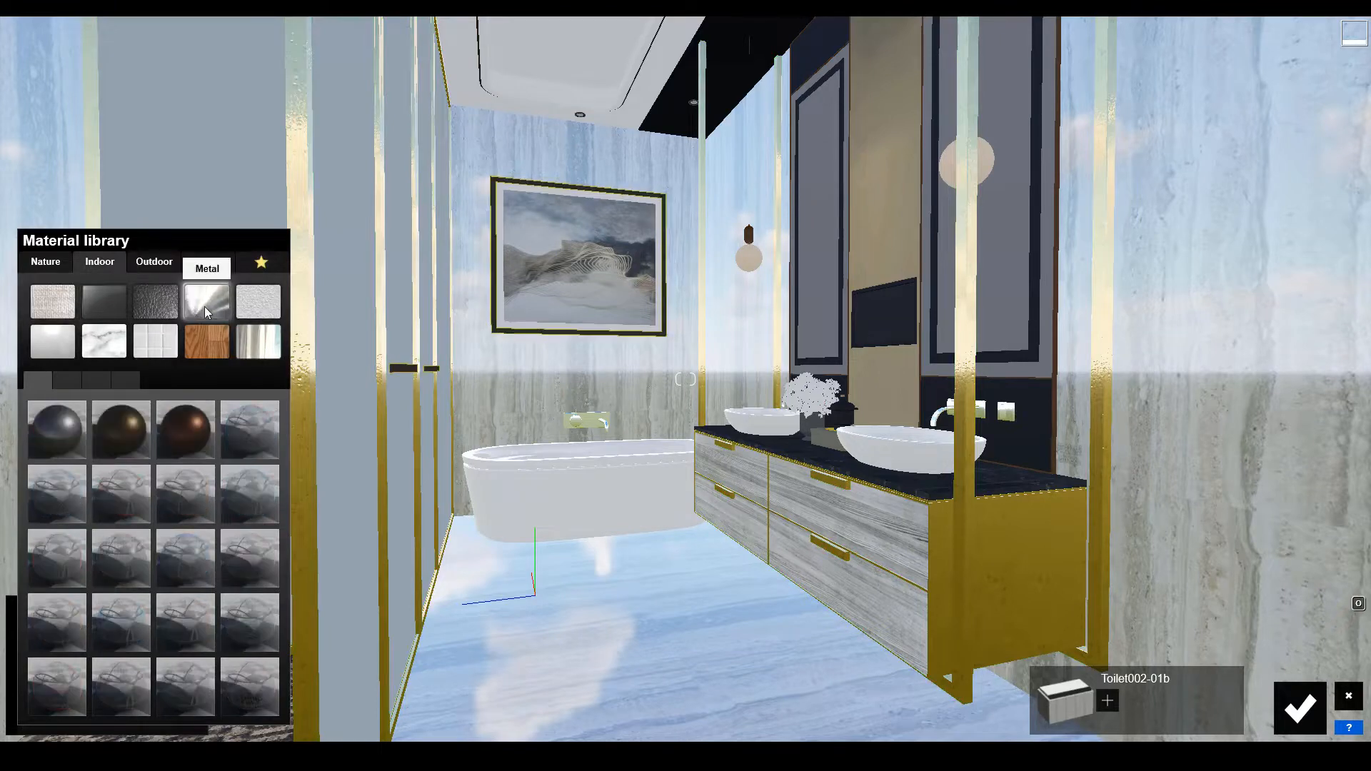
left_click(139, 431)
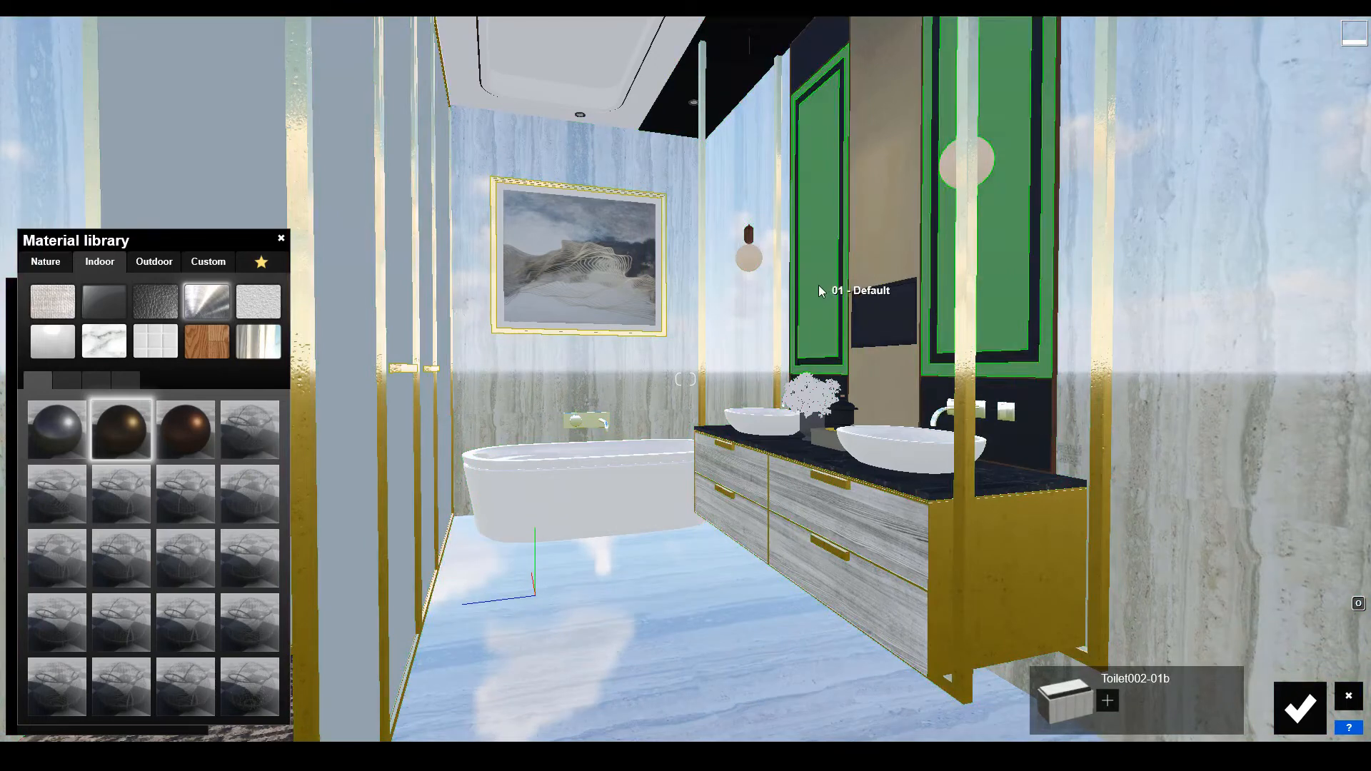
Assign the Chrome metal to the mirror surfaces and set relief to zero, with gloss and white colorization at maximum.
left_click(818, 285)
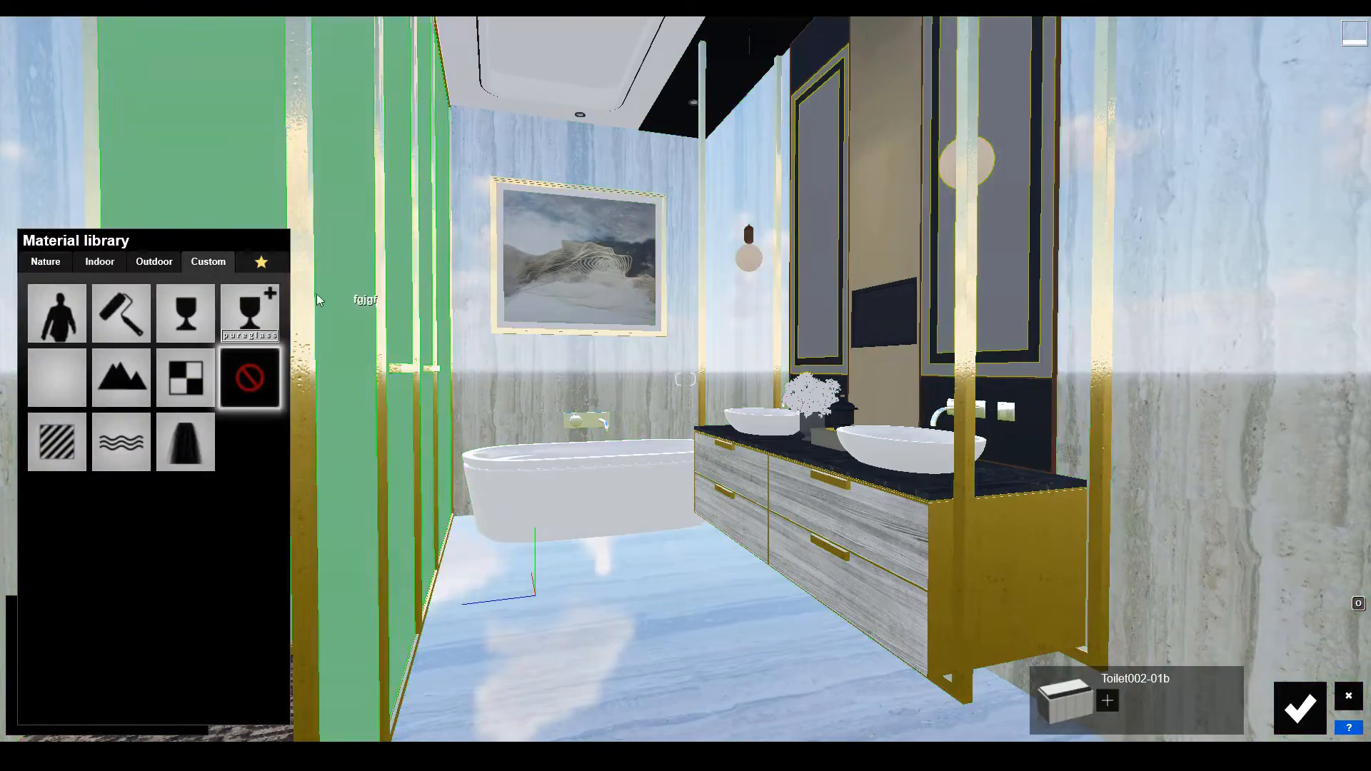
left_click(105, 263)
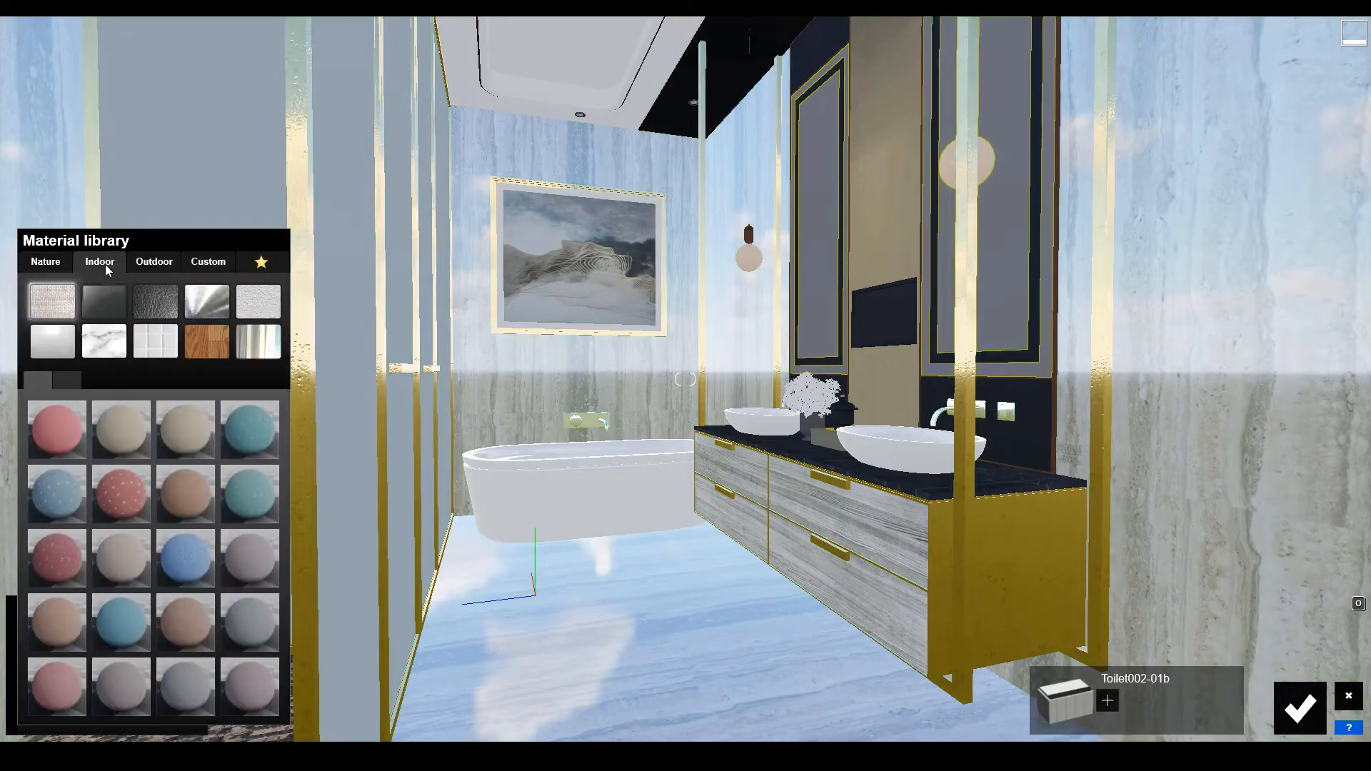
left_click(190, 303)
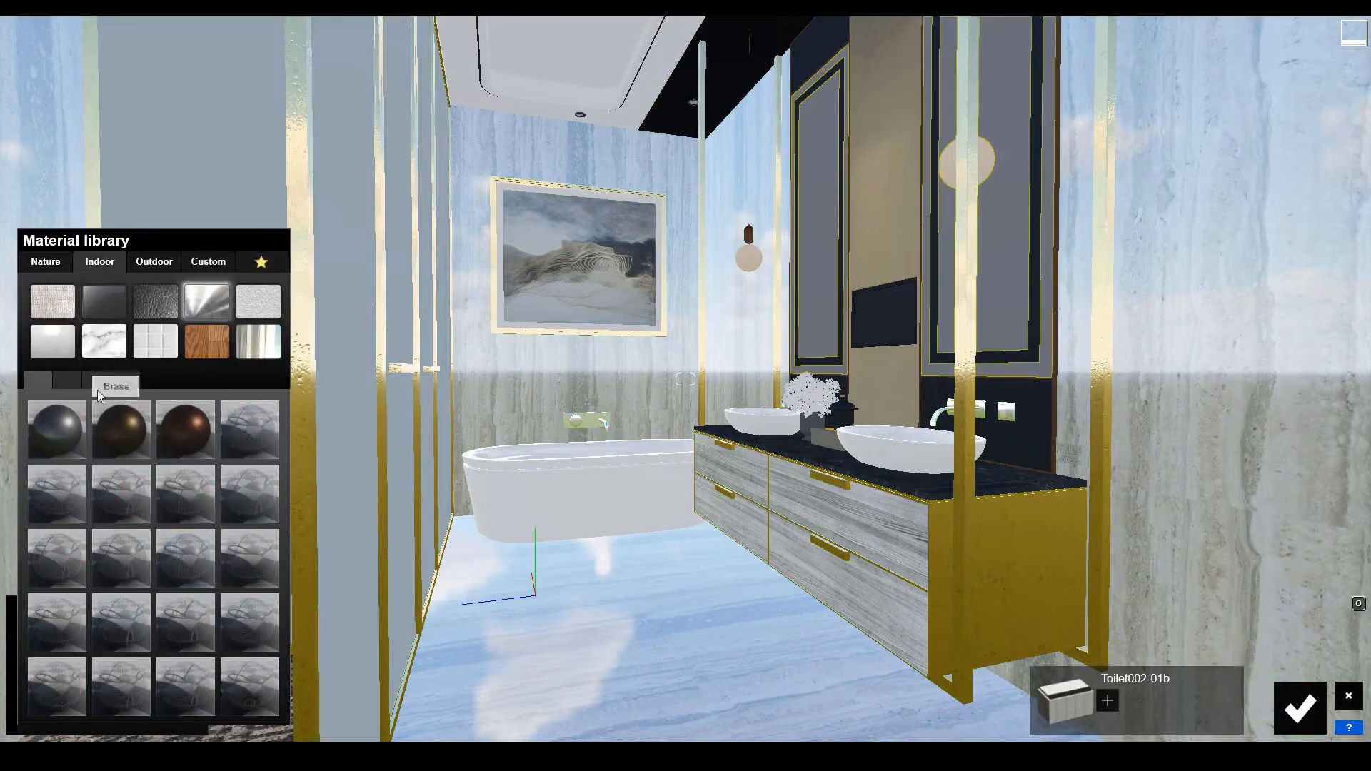
left_click(69, 380)
left_click(248, 637)
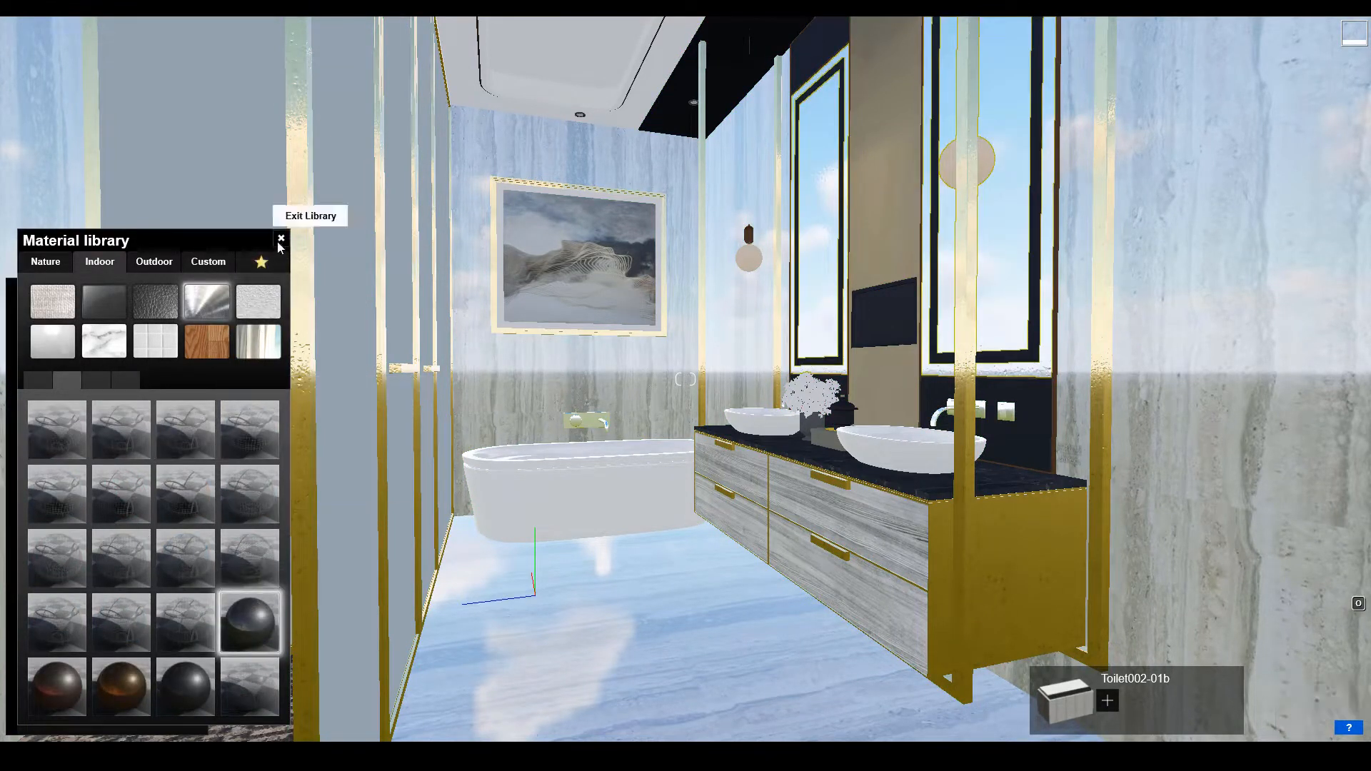
left_click(280, 239)
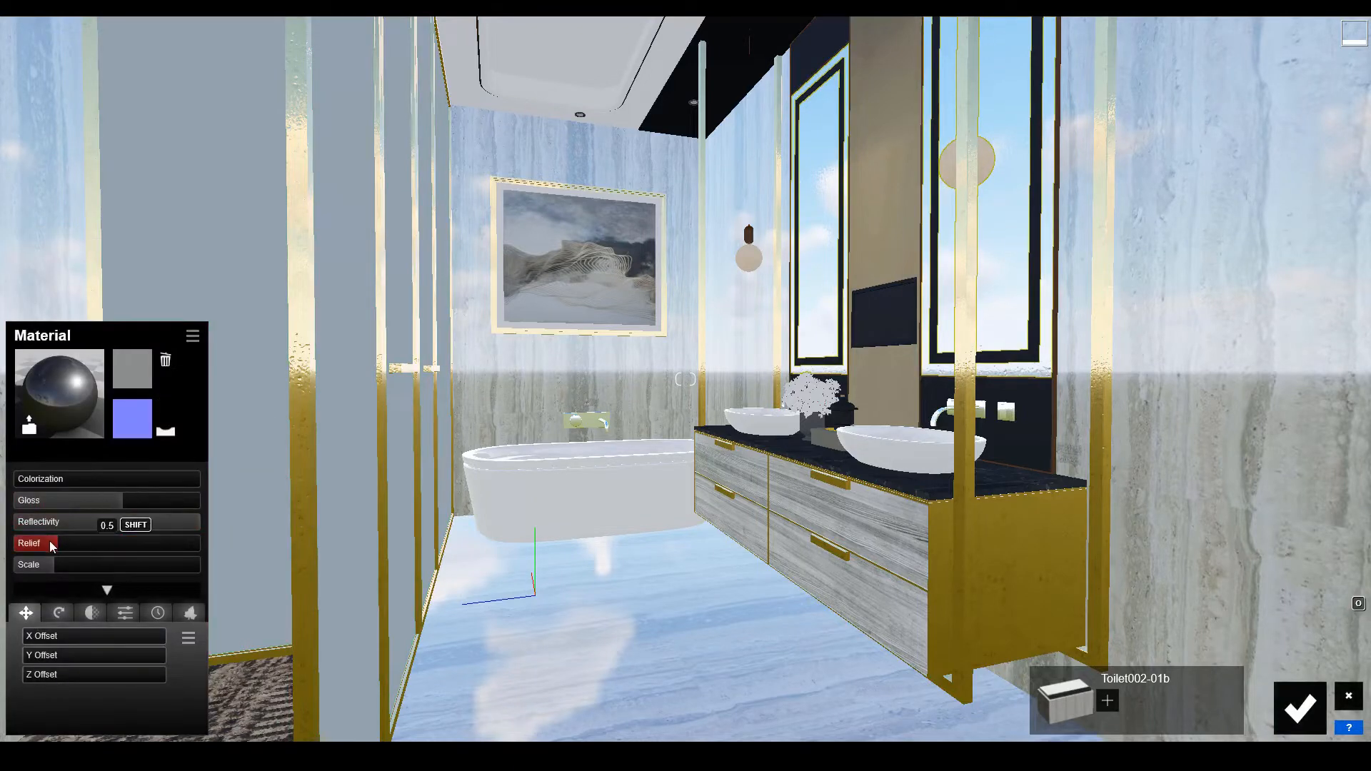
left_click_drag(130, 500, 205, 478)
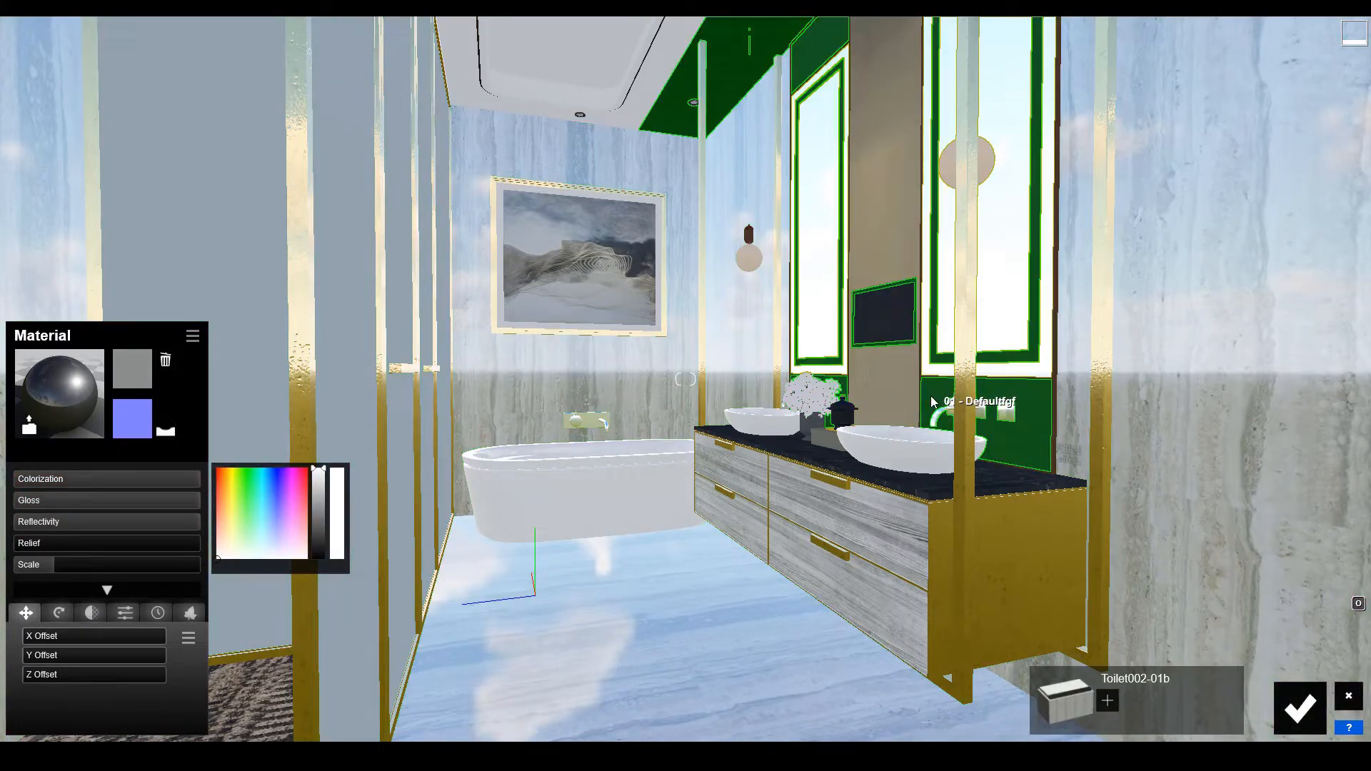
Assign Chrome to the black mirror surrounds and wall panel, with relief 0.0, maximum gloss and colorization 1.0 in a mid grey.
left_click(931, 396)
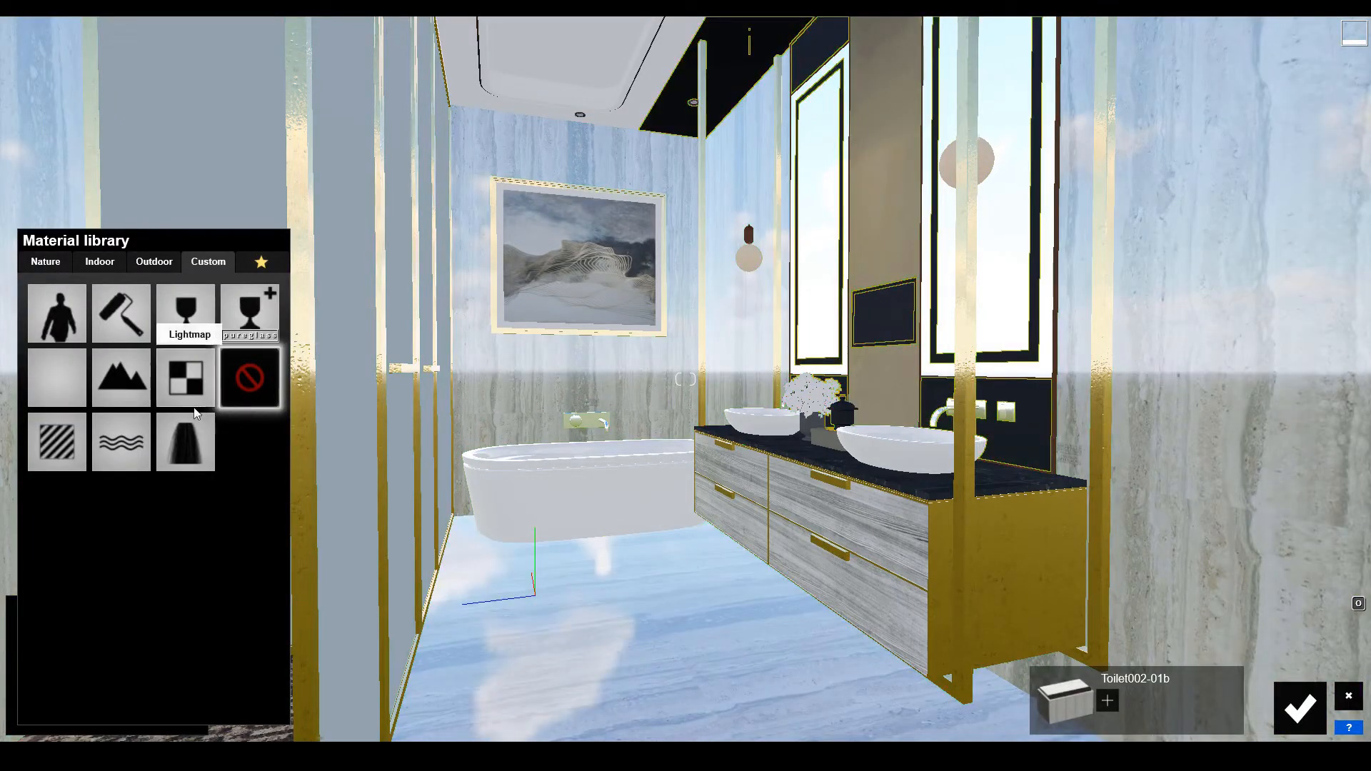
left_click(100, 263)
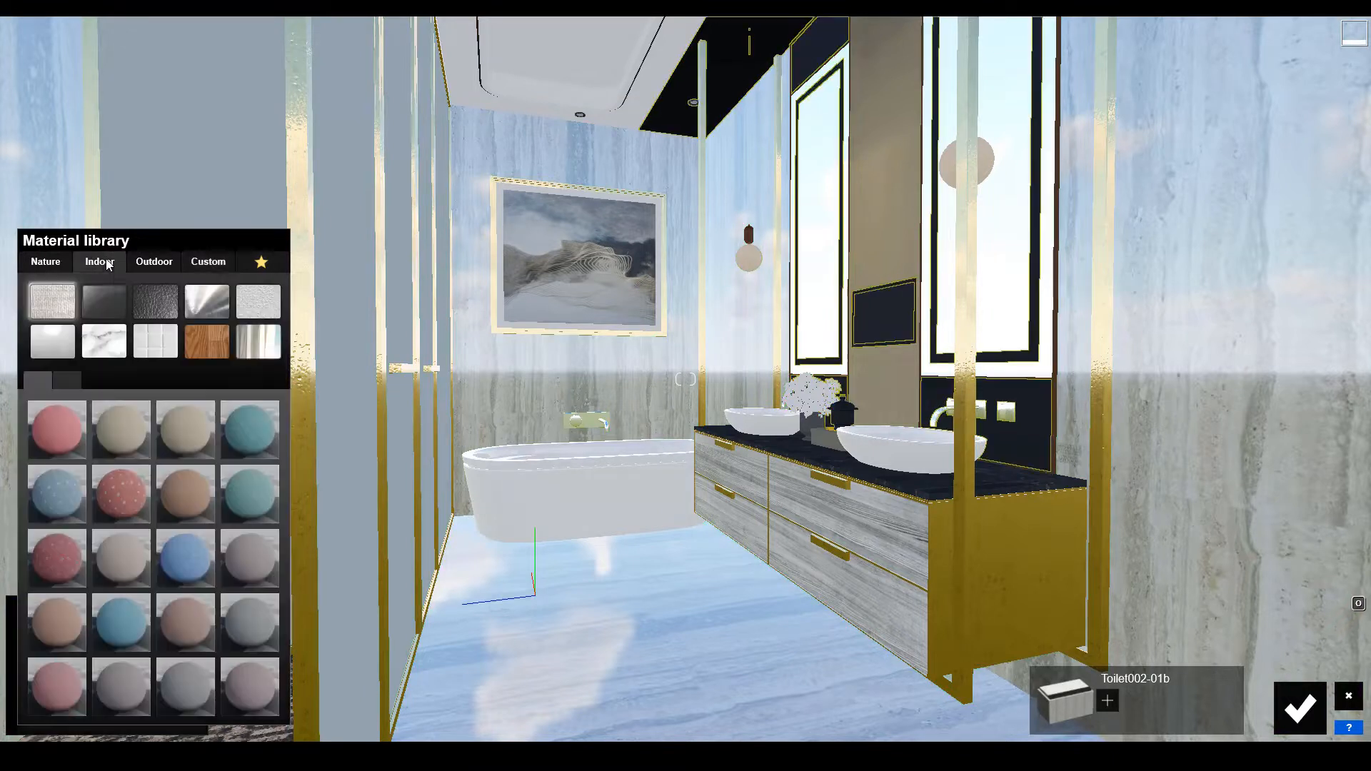
left_click(199, 303)
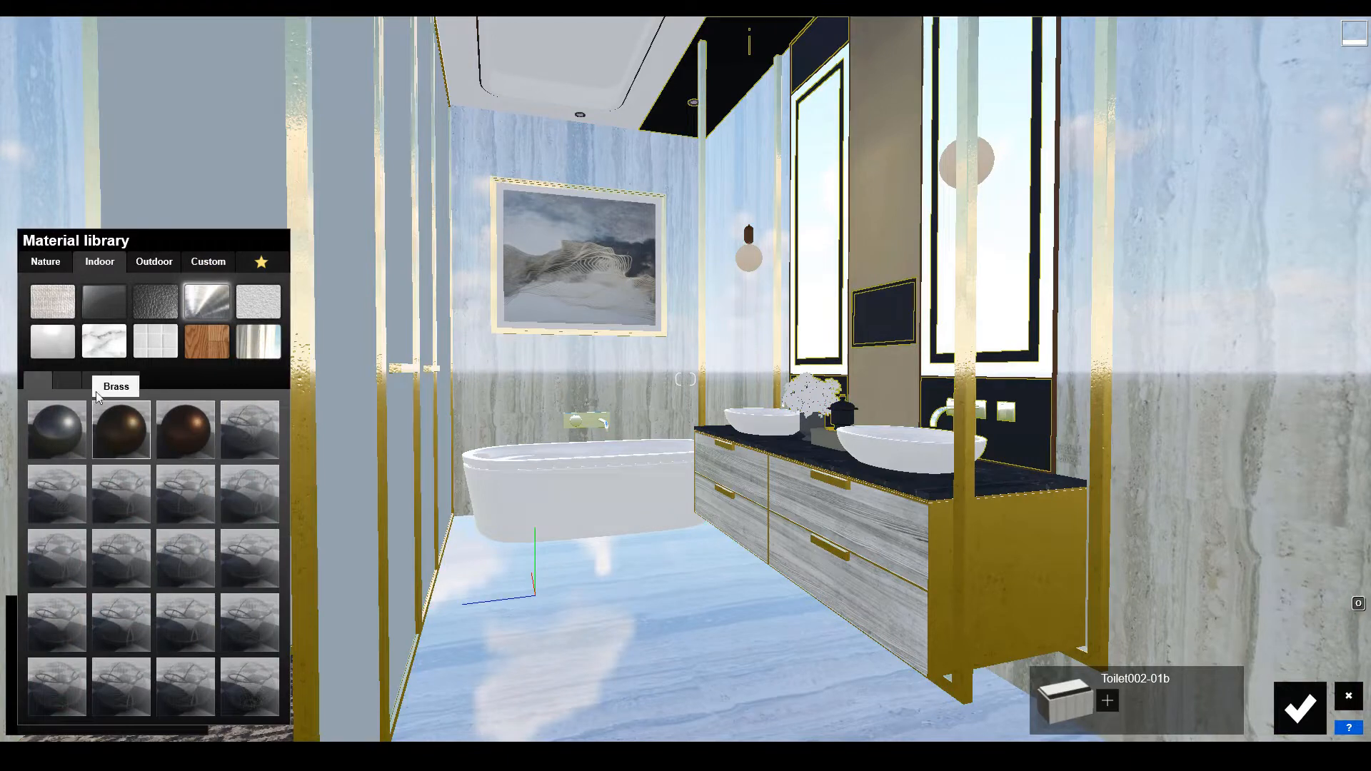
left_click(72, 378)
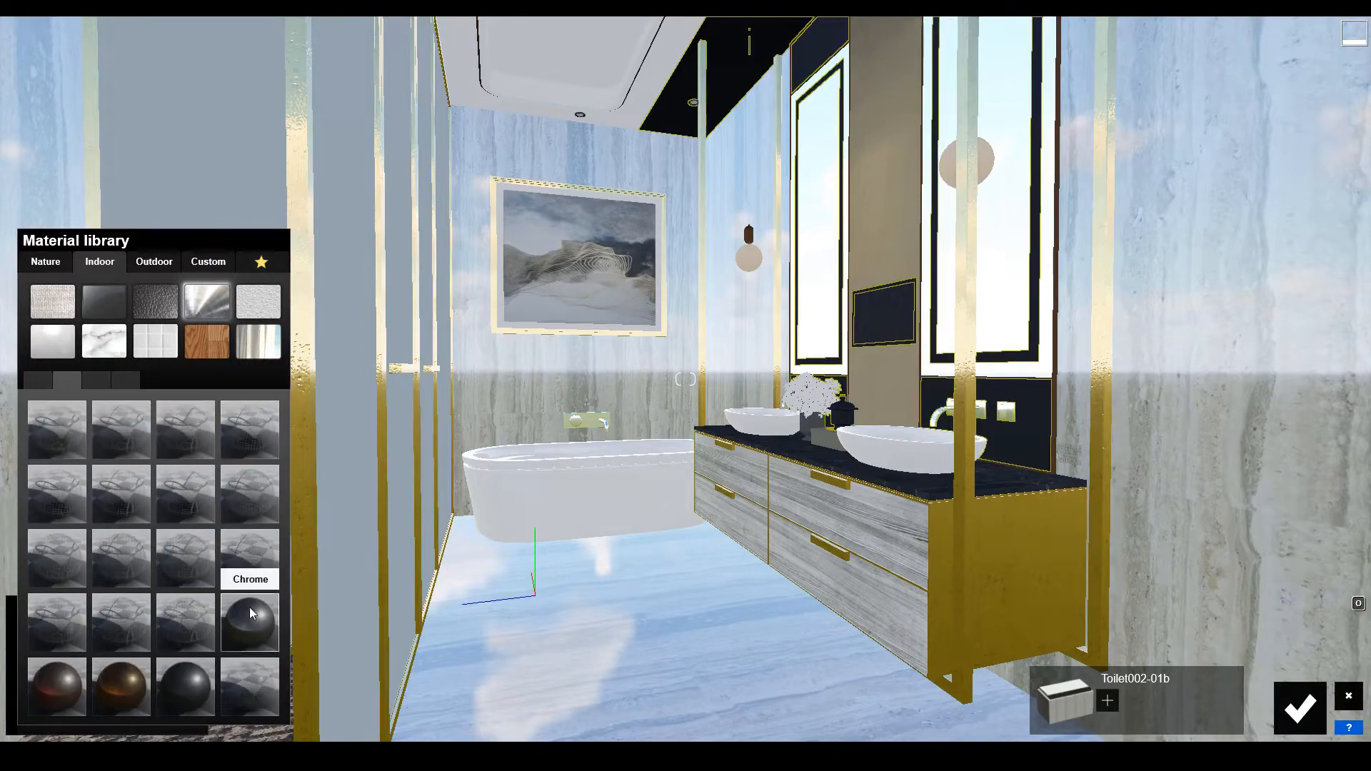
left_click(250, 606)
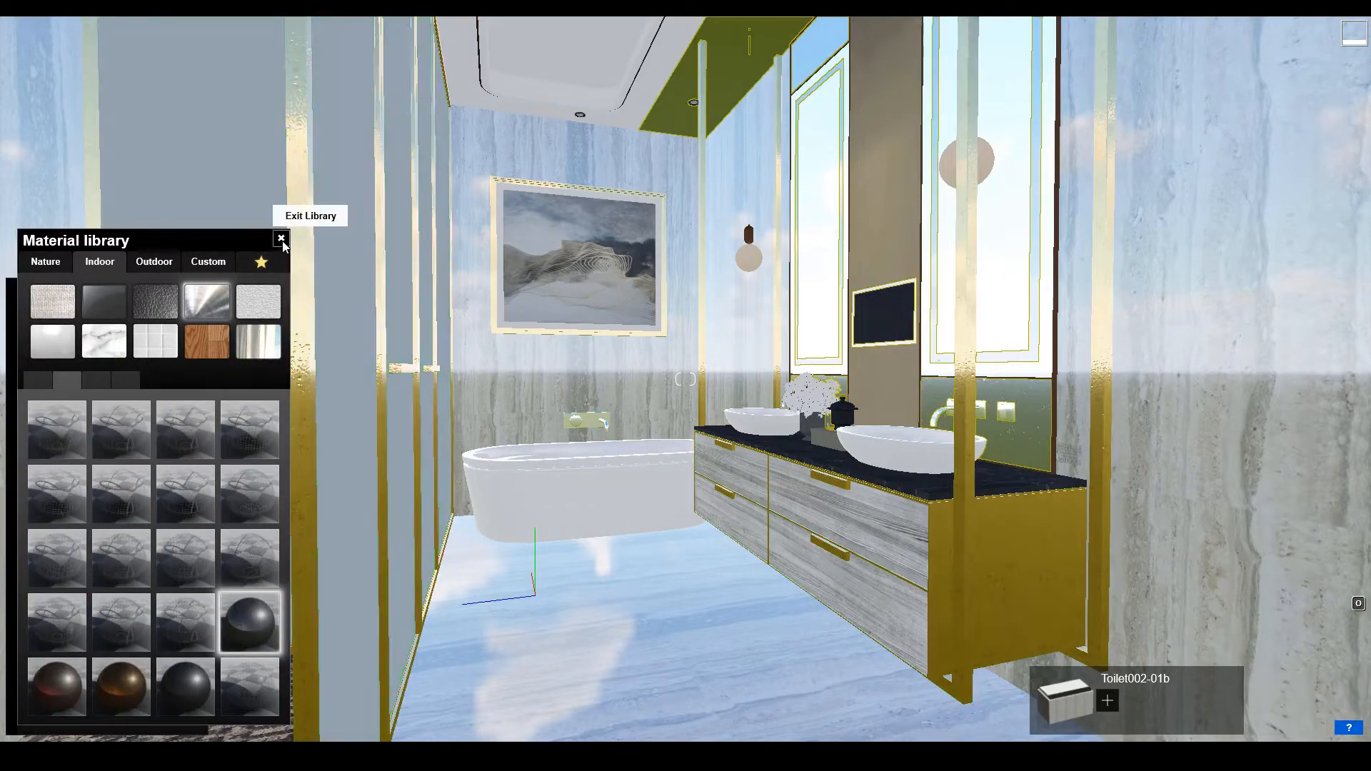
left_click(281, 239)
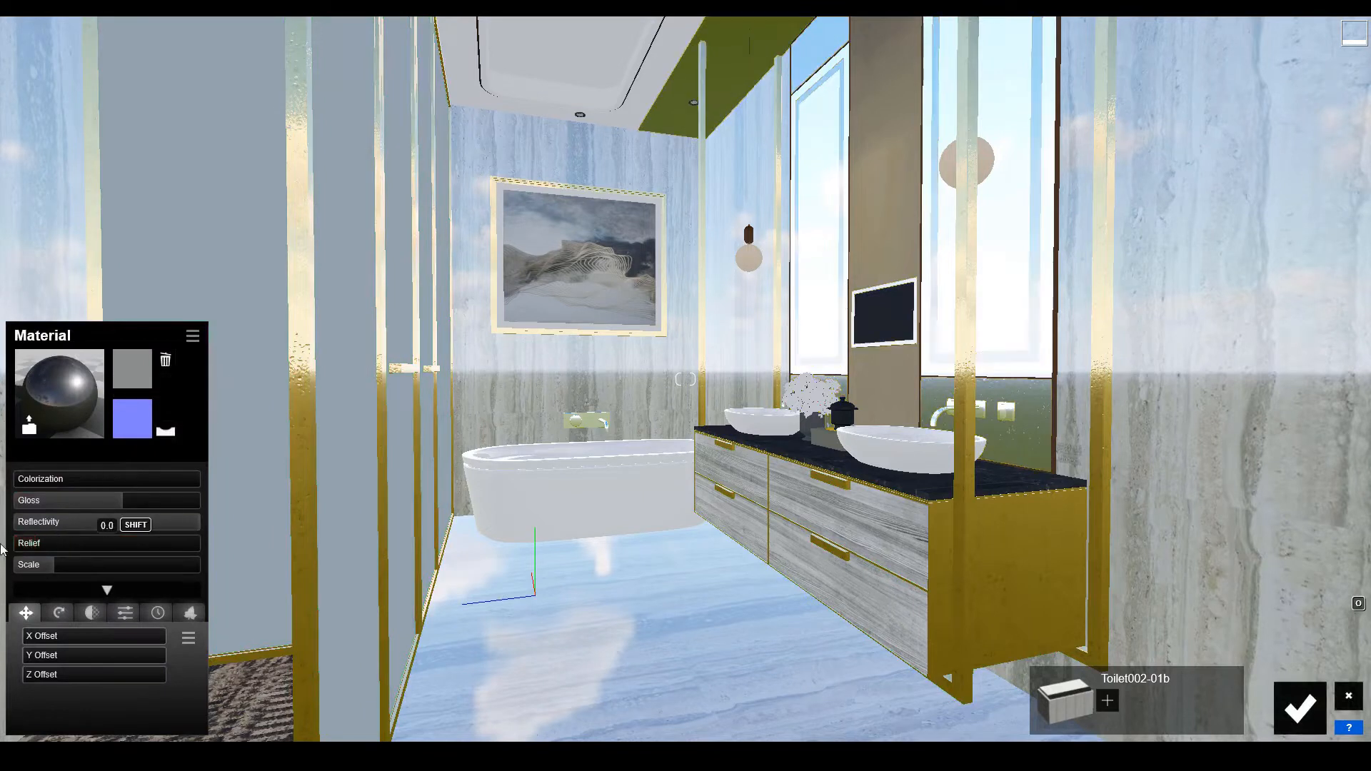
left_click_drag(144, 500, 204, 479)
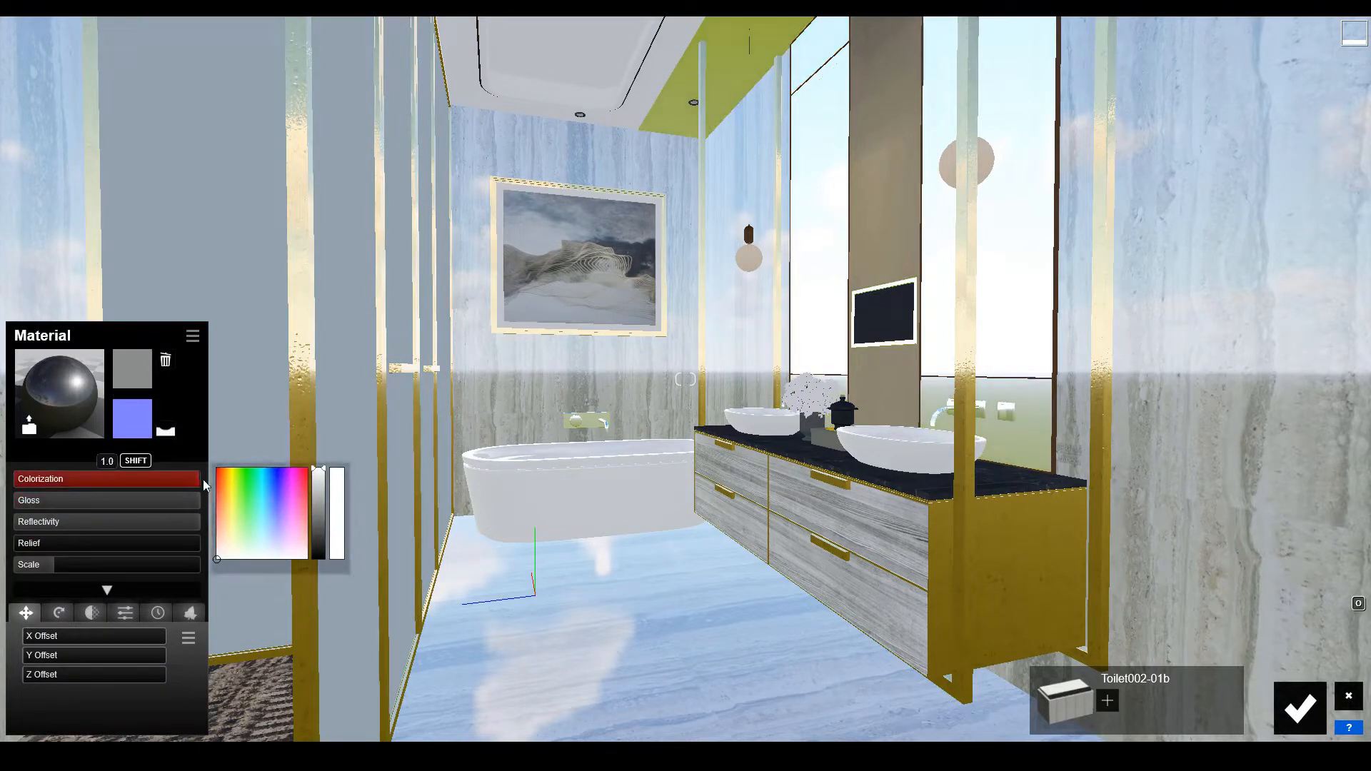
left_click(319, 514)
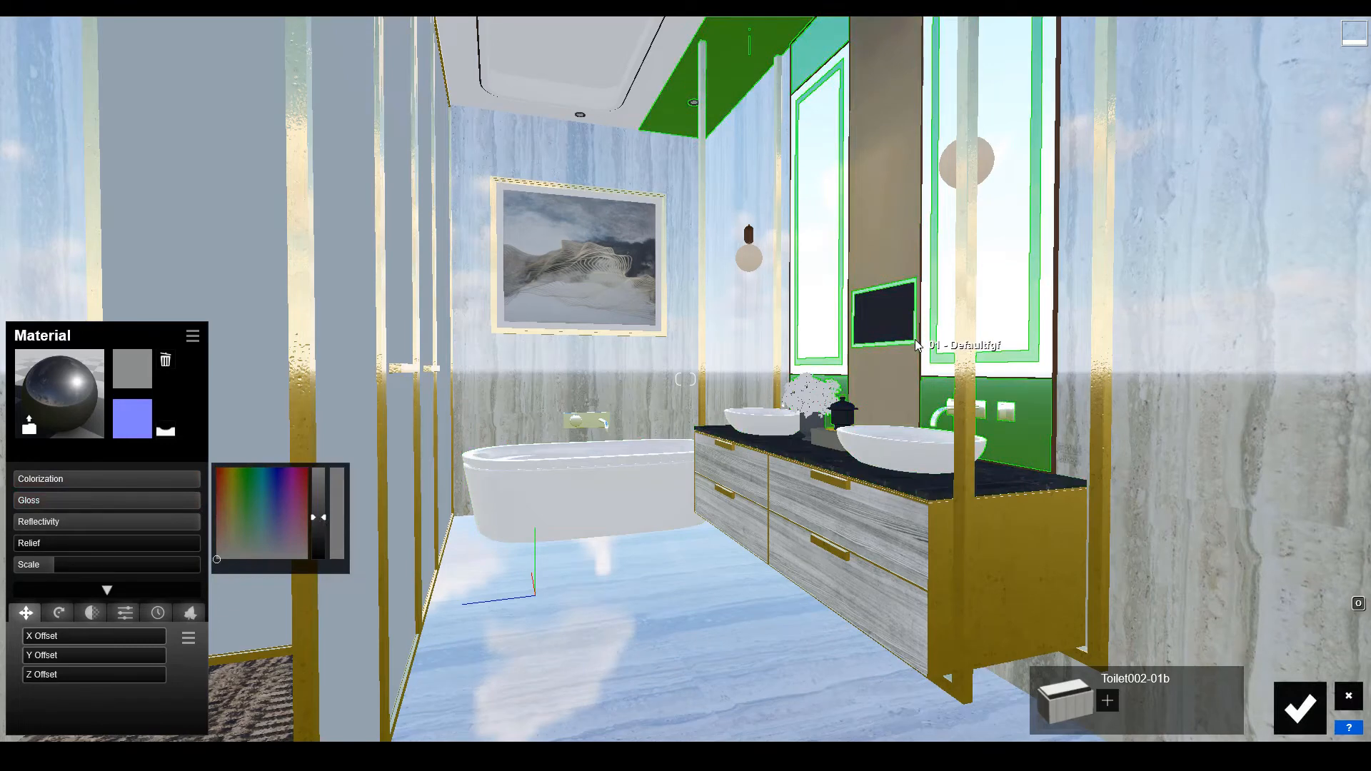
Copy the chrome material from the black wall panel and paste it onto the brown column between the mirrors, starting from Standard.
left_click(894, 385)
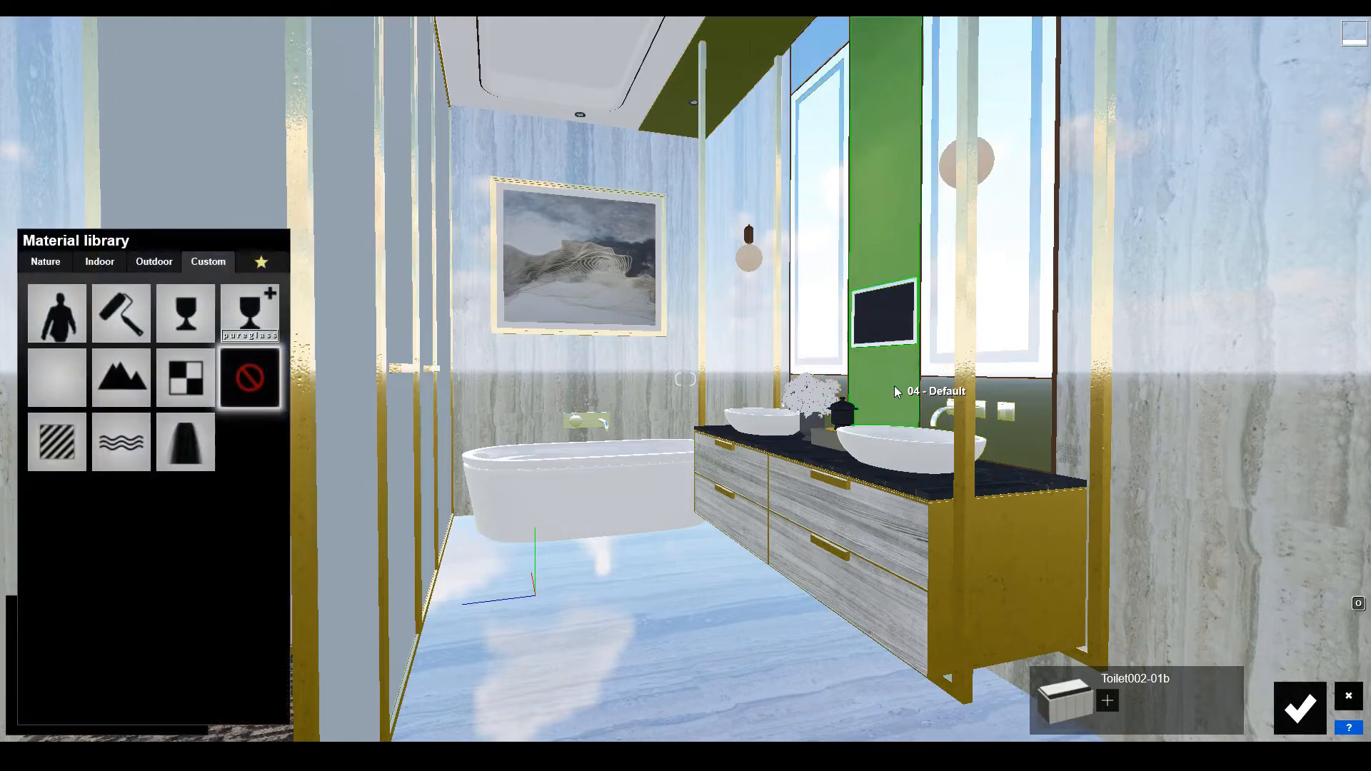
left_click(936, 398)
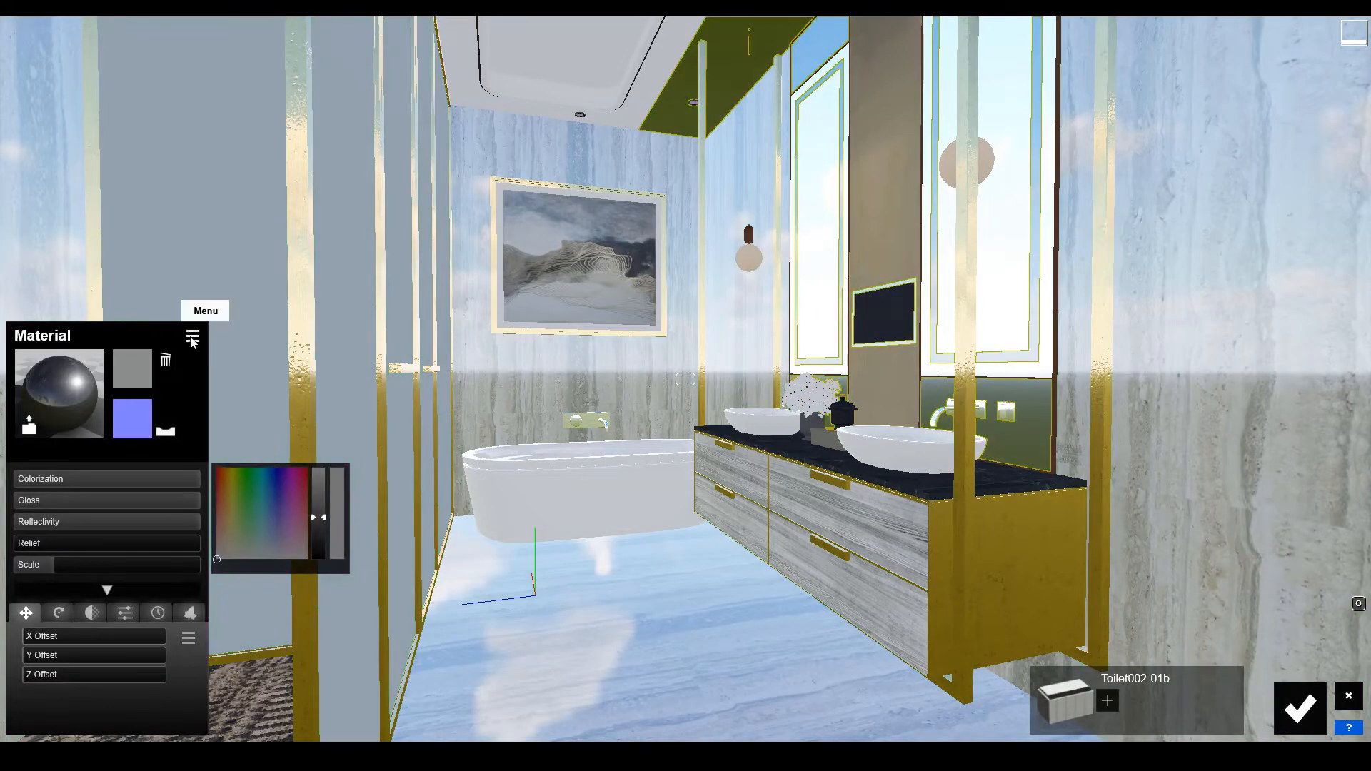
left_click(193, 339)
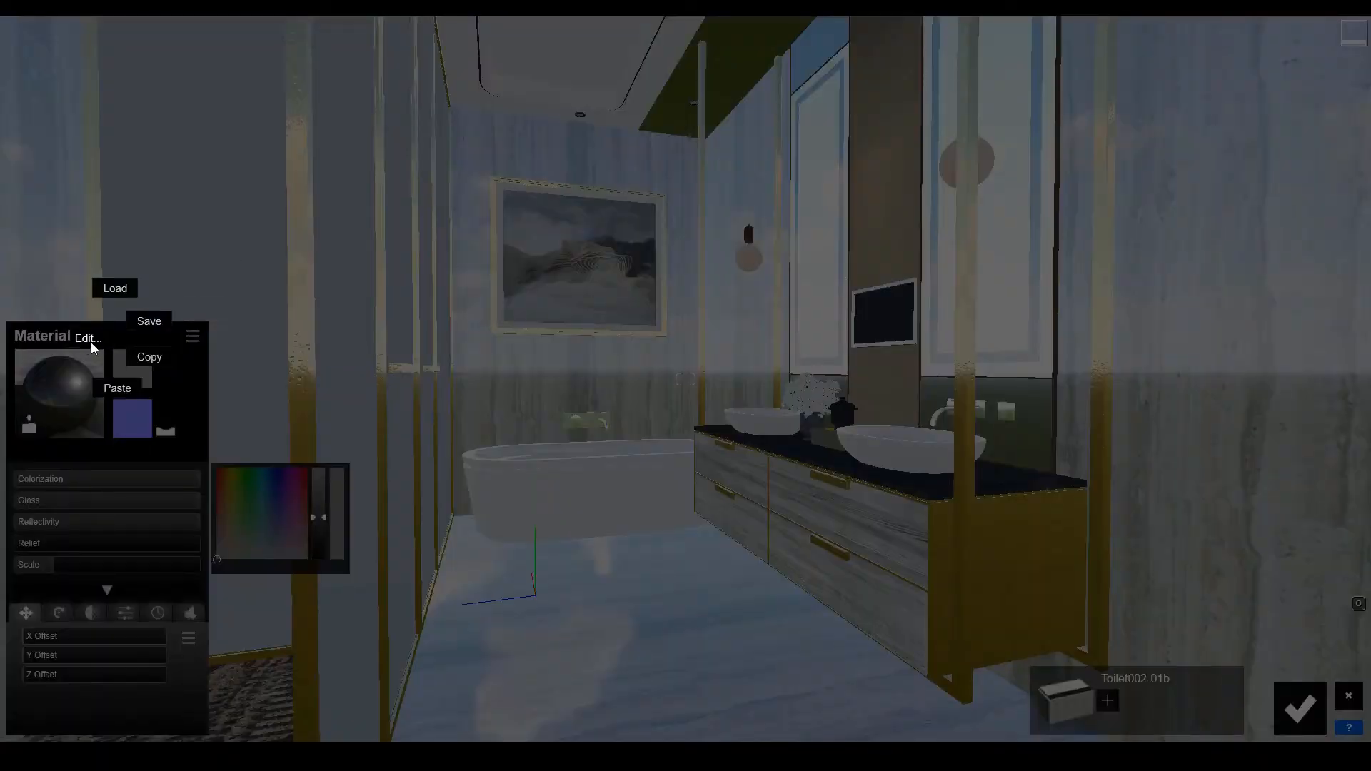
left_click(149, 357)
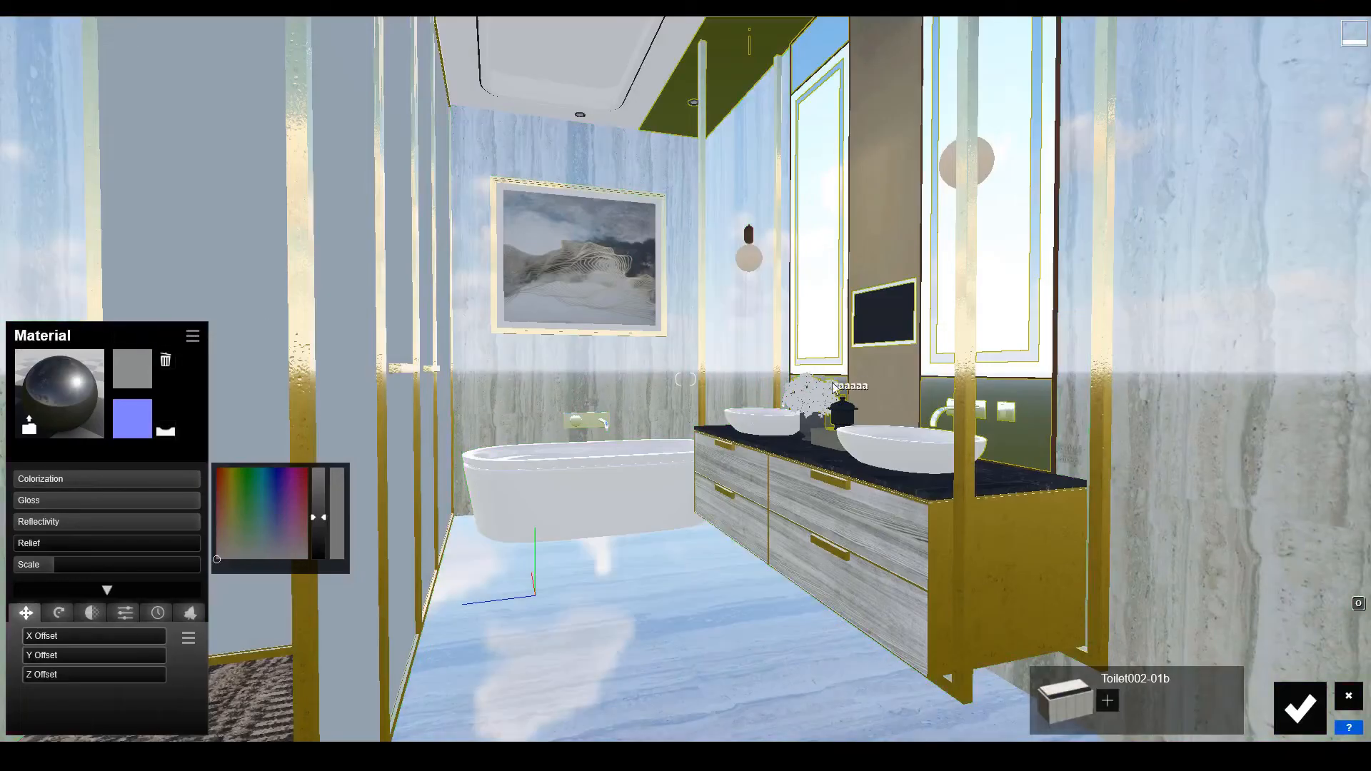
left_click(894, 391)
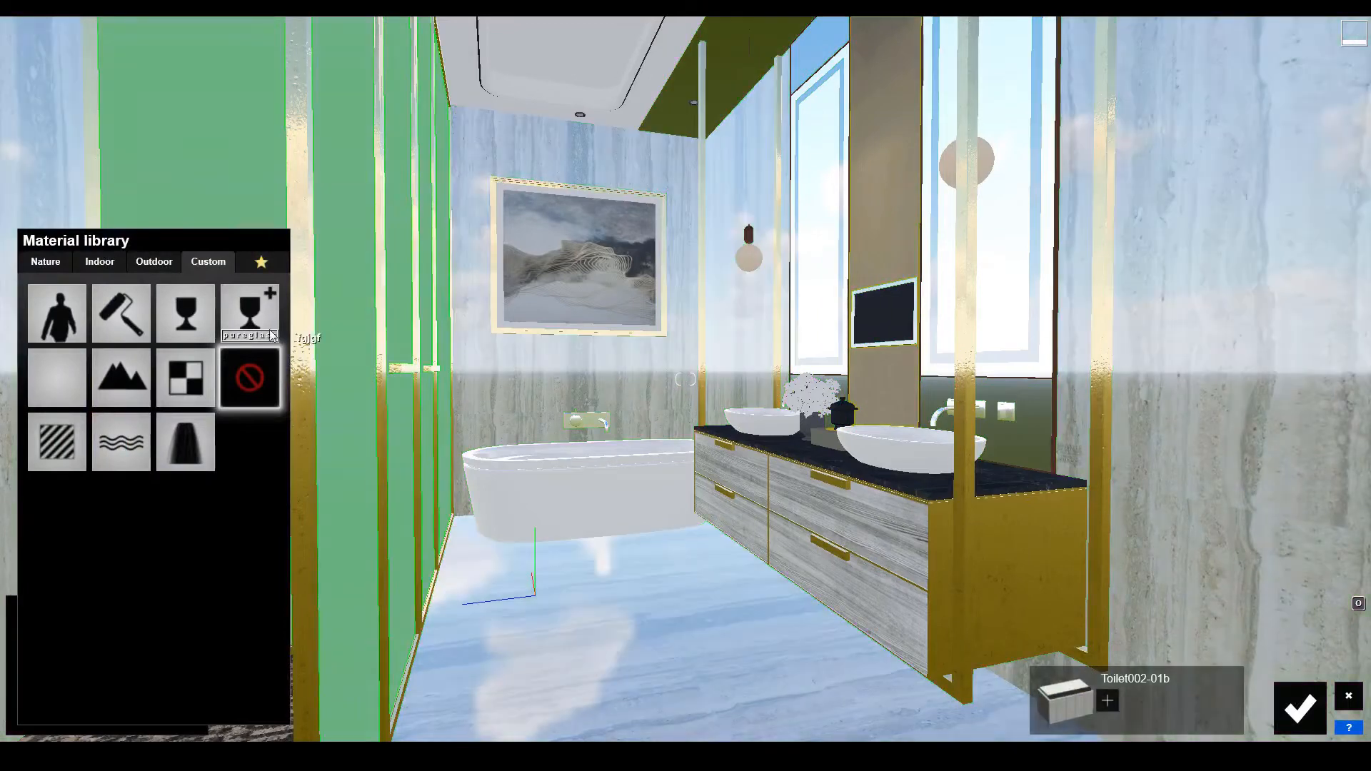
left_click(73, 431)
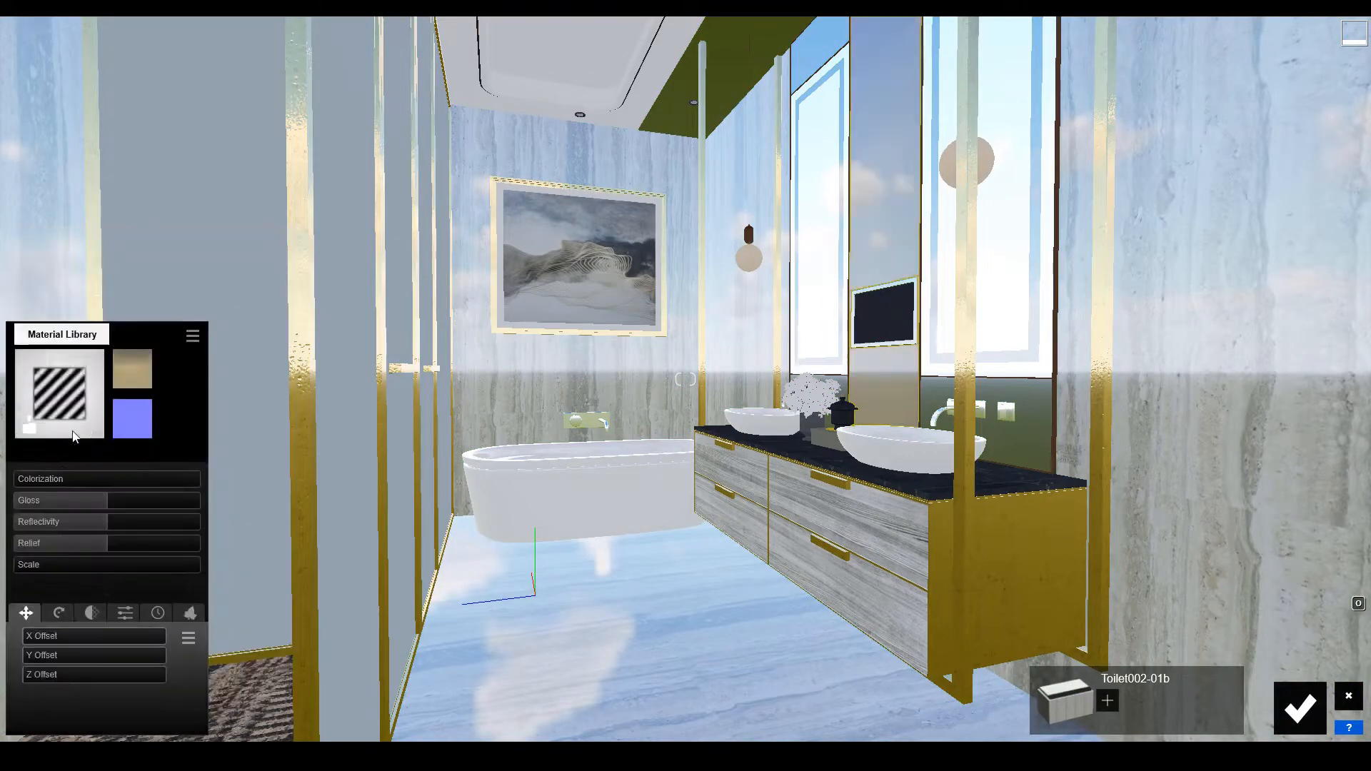
left_click(193, 336)
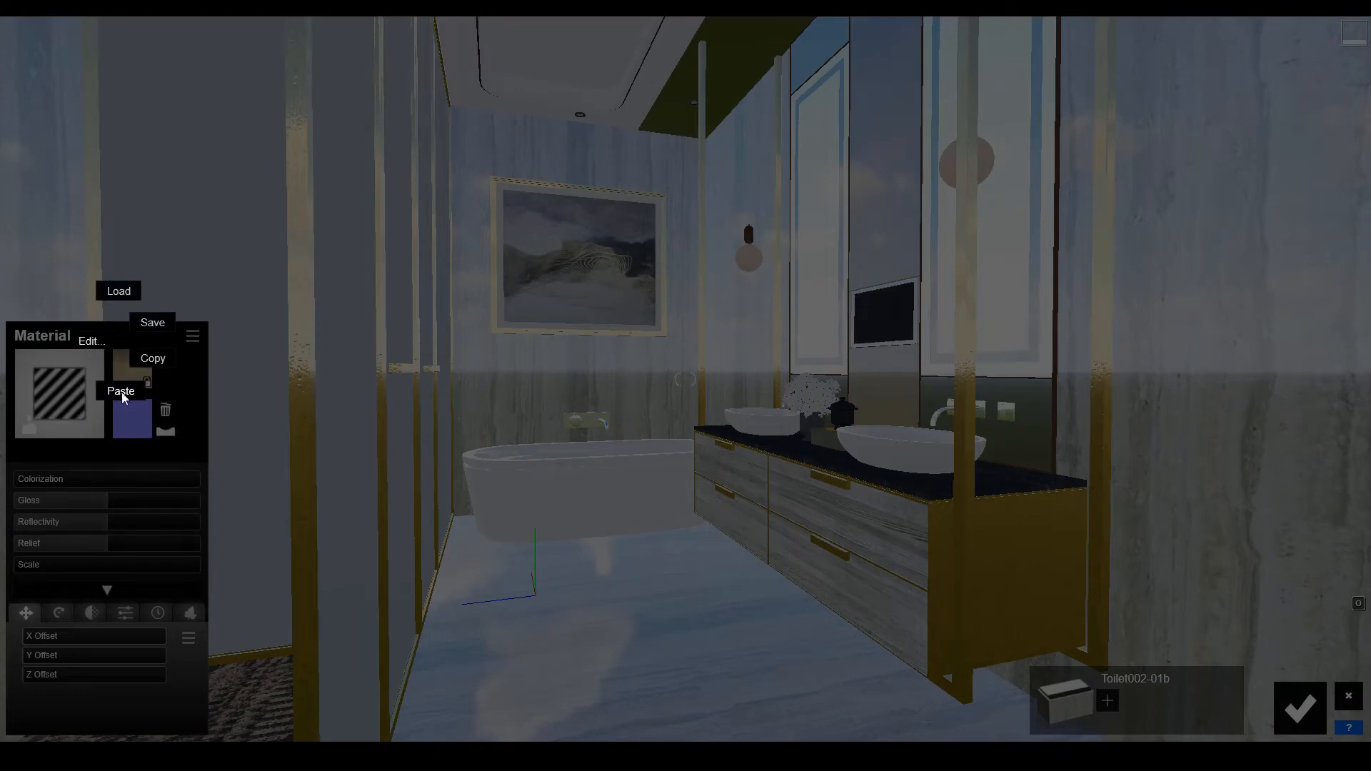
left_click(121, 392)
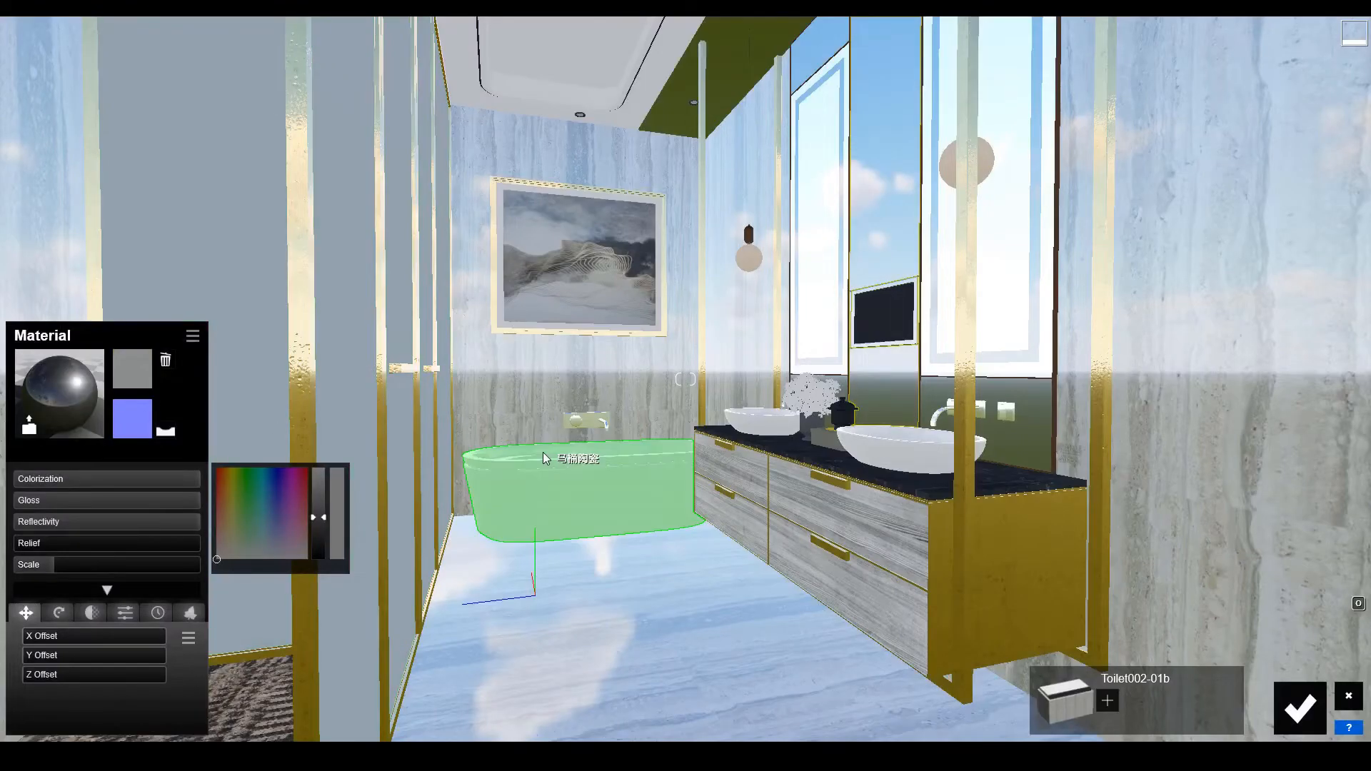
Turn the black screen on the column between the mirrors into a Standard material and paste the copied chrome onto it.
left_click(878, 325)
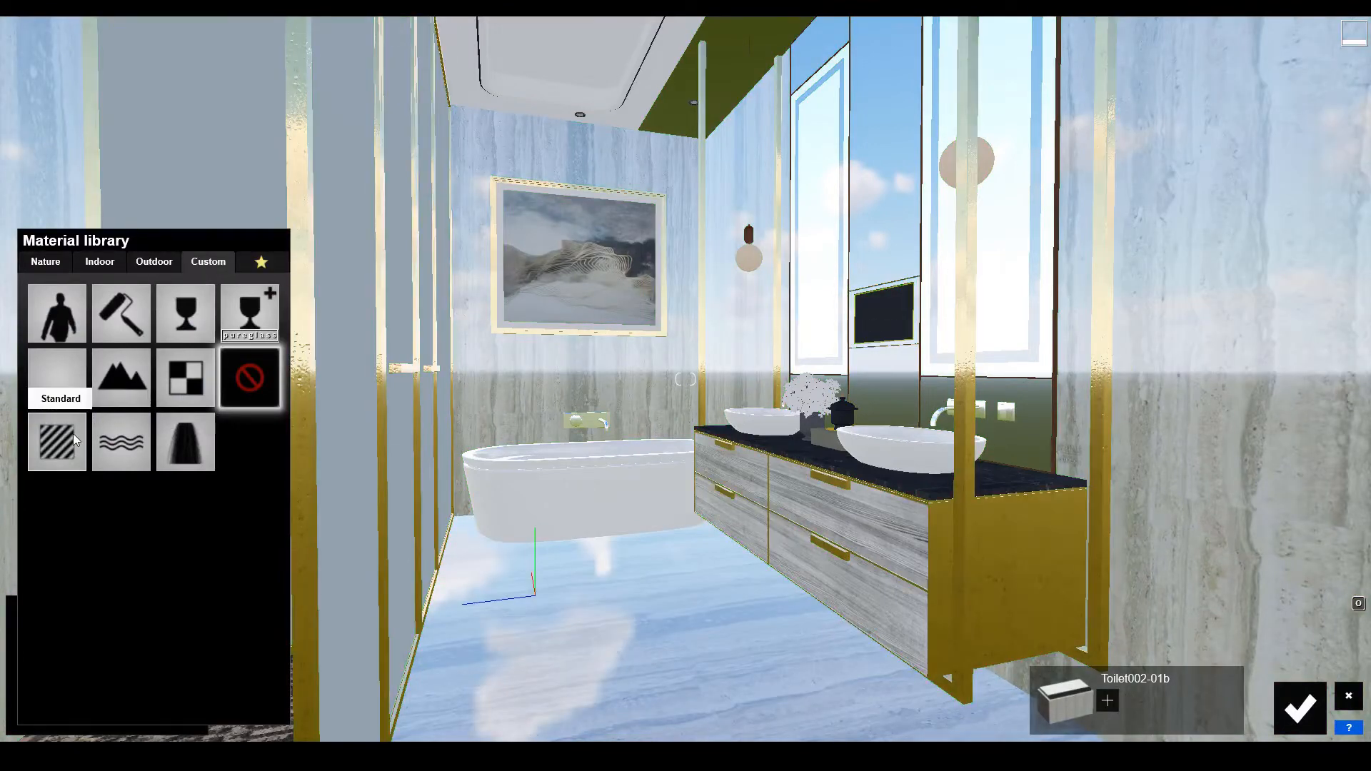
left_click(72, 434)
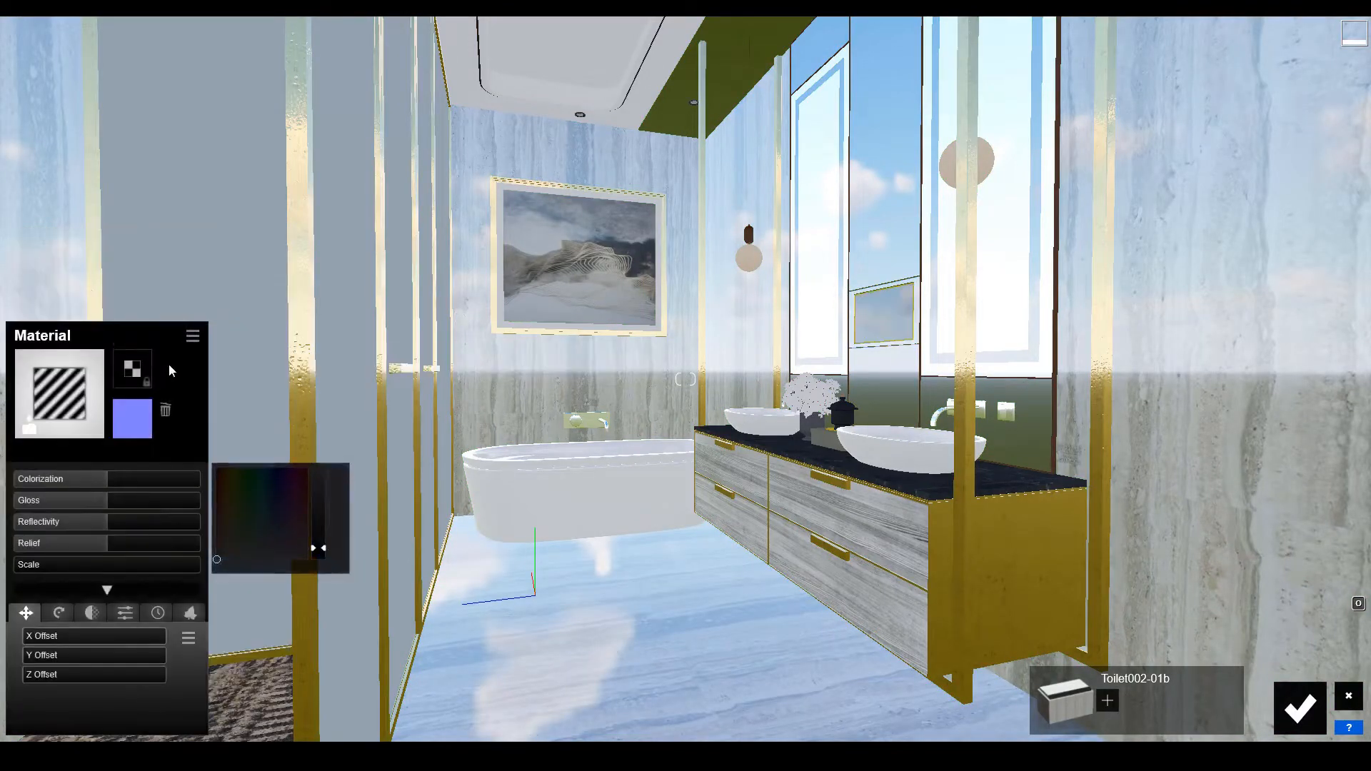
left_click(192, 335)
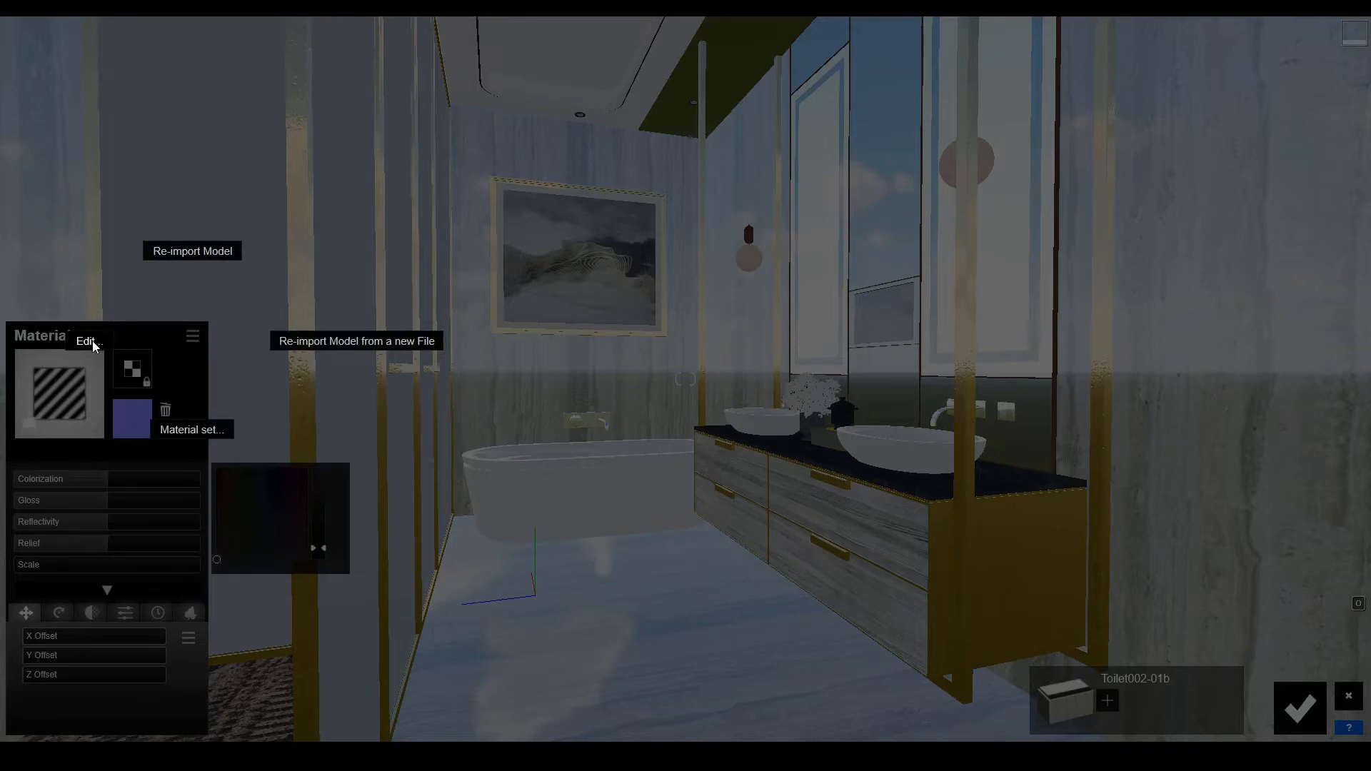
mouse_move(93, 345)
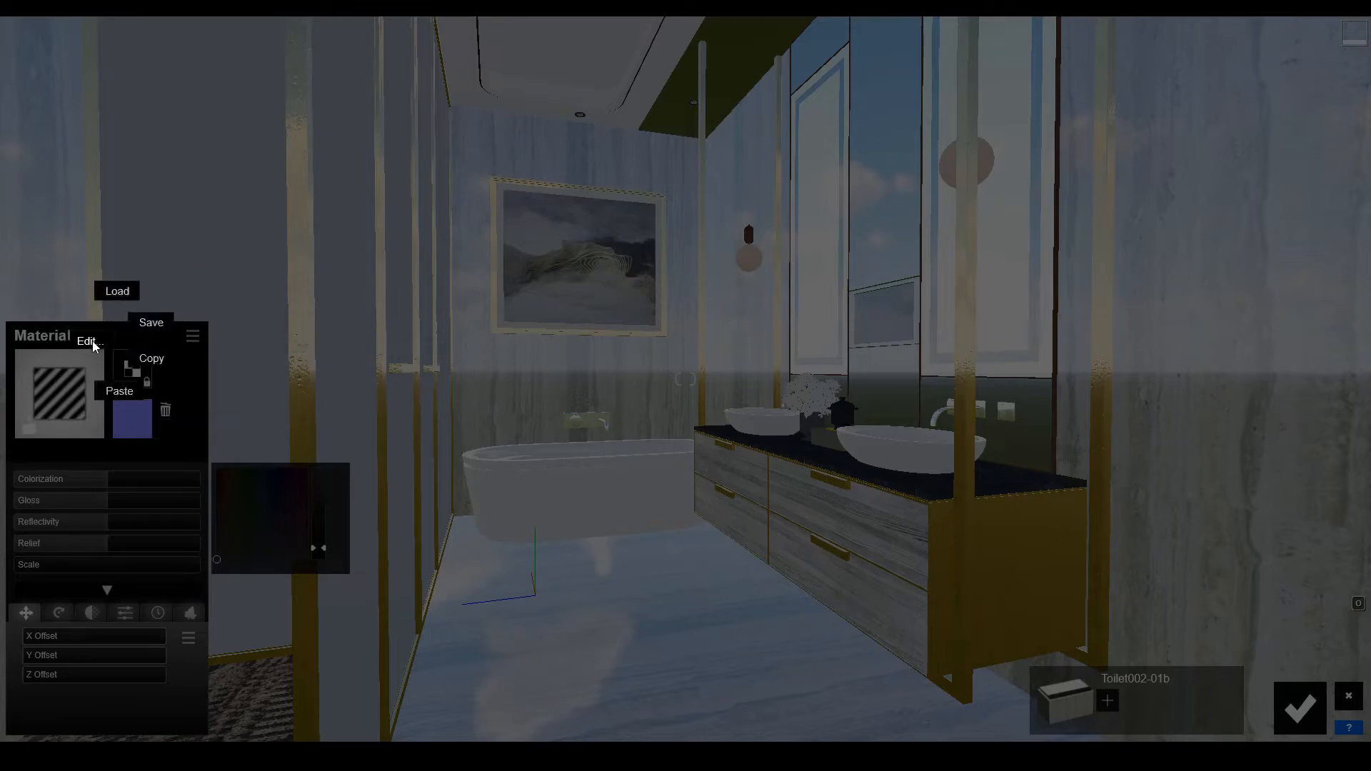
left_click(126, 395)
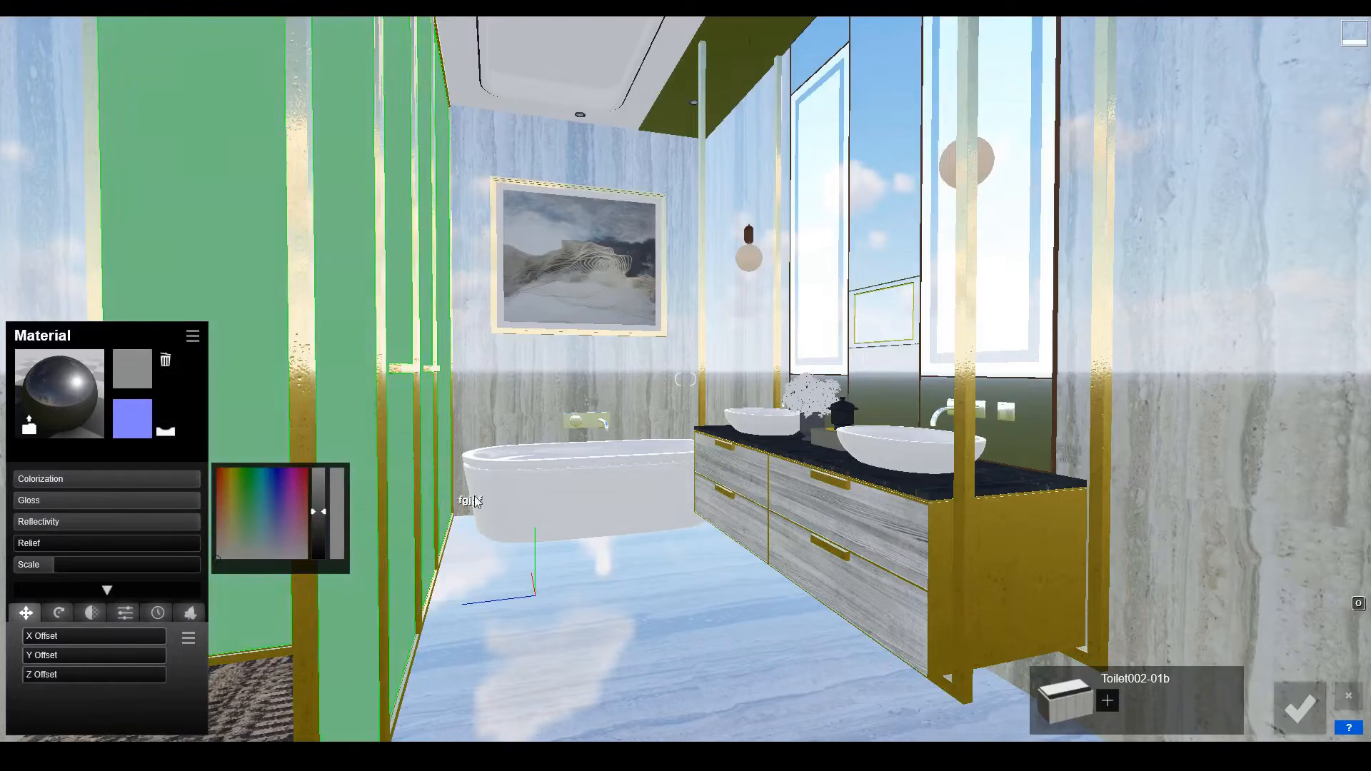
Assign the Standard material to the globe lamps and raise its Emissive setting so they glow.
left_click(753, 258)
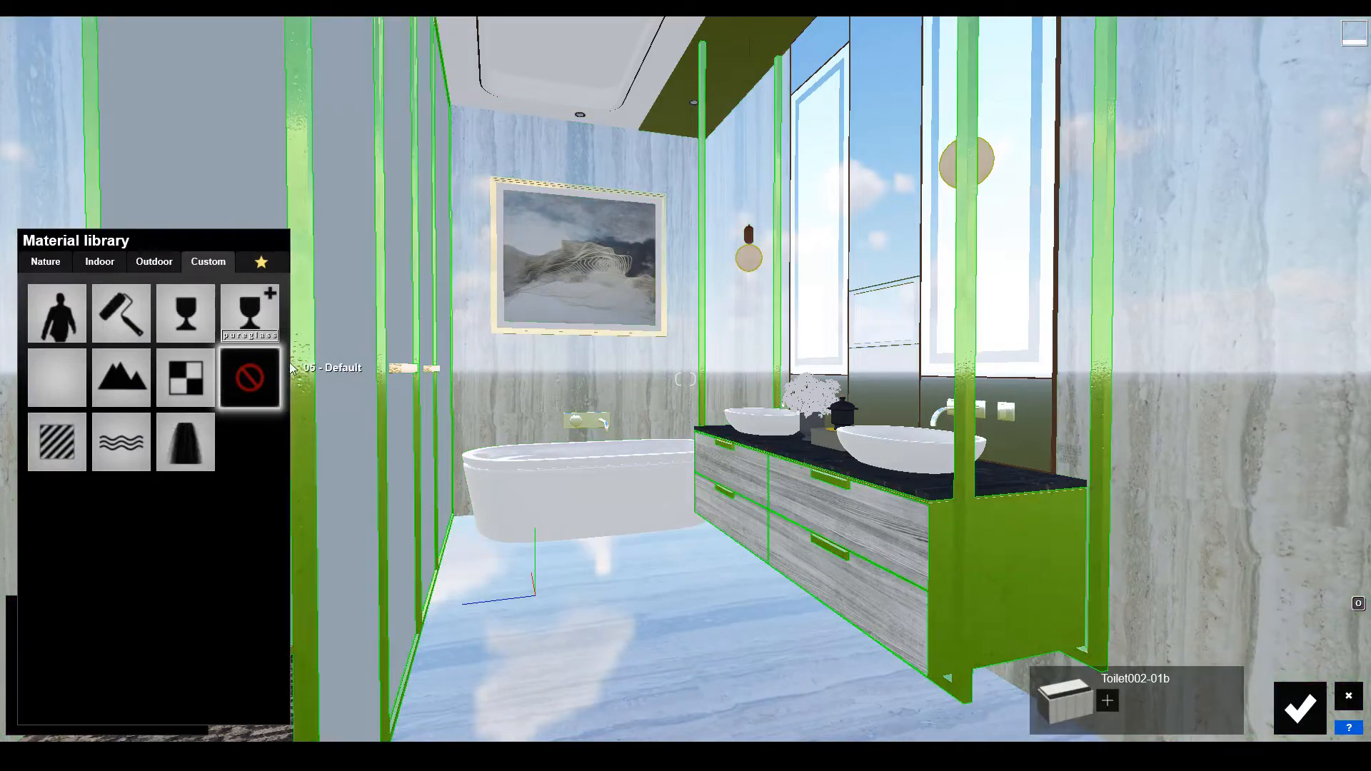
left_click(64, 432)
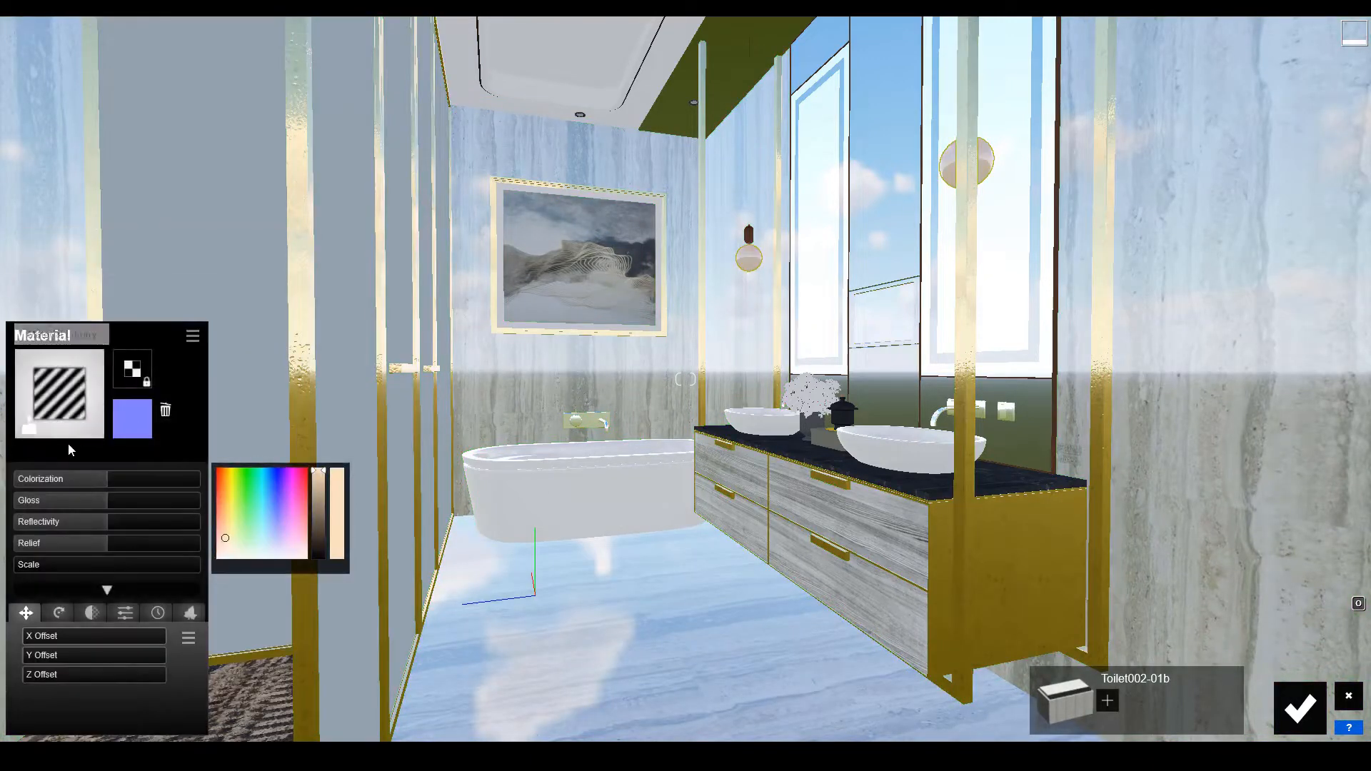
left_click(117, 608)
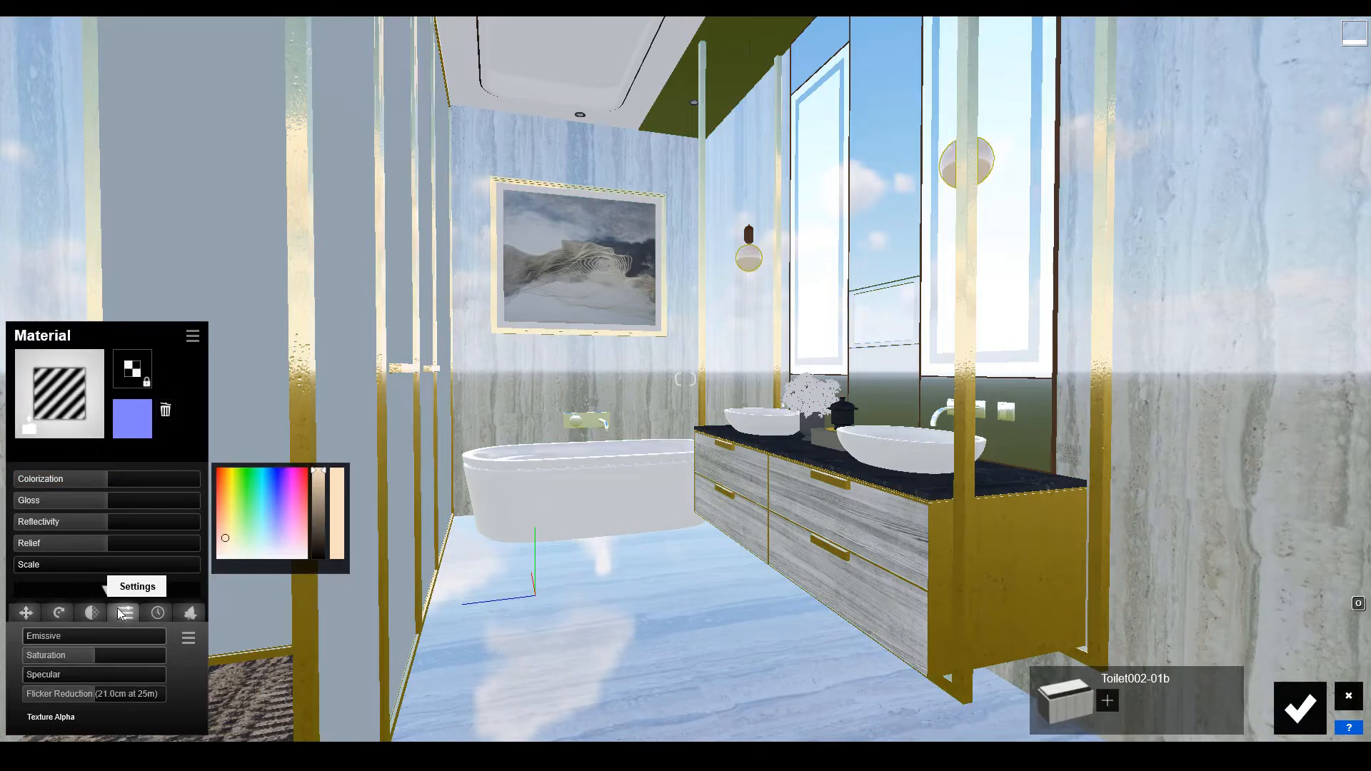
left_click(61, 637)
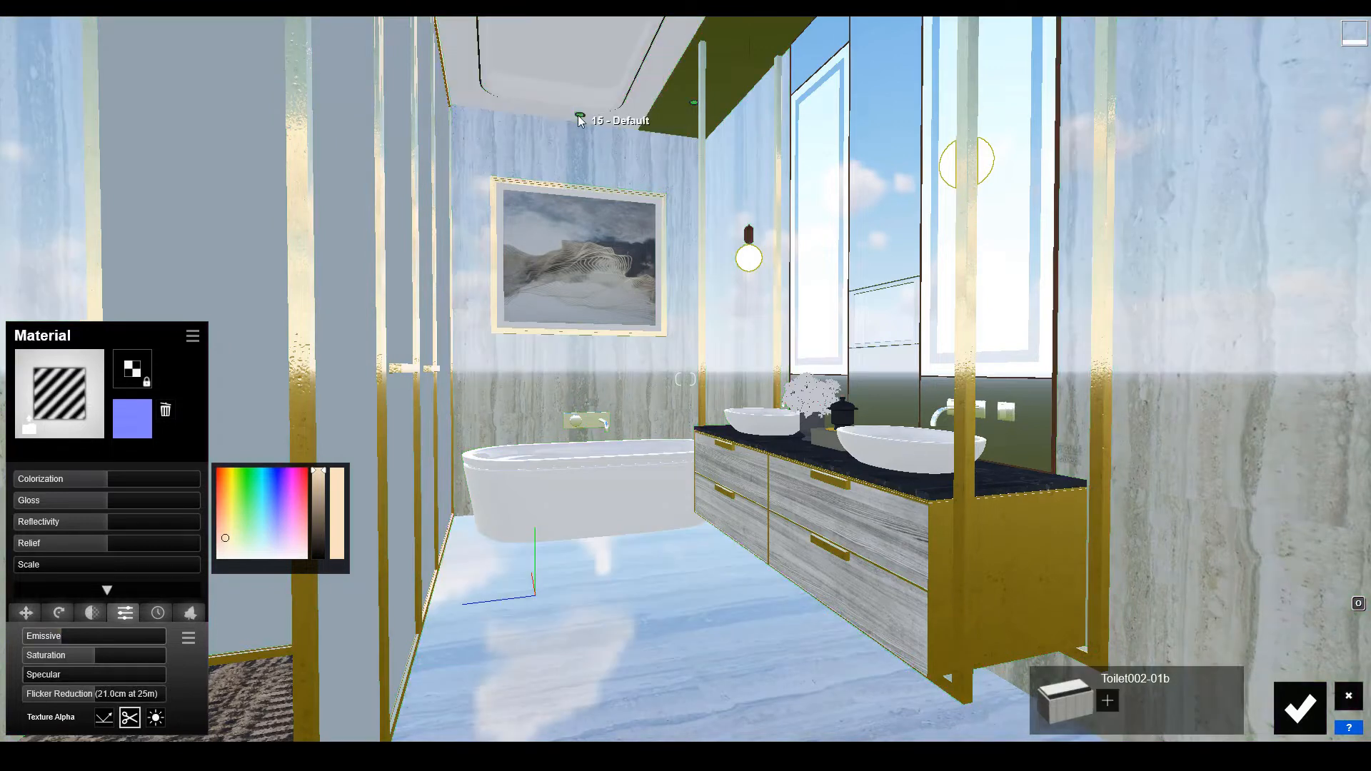
Assign a Standard material with raised Emissive to the ceiling downlights and save all material changes.
left_click(578, 114)
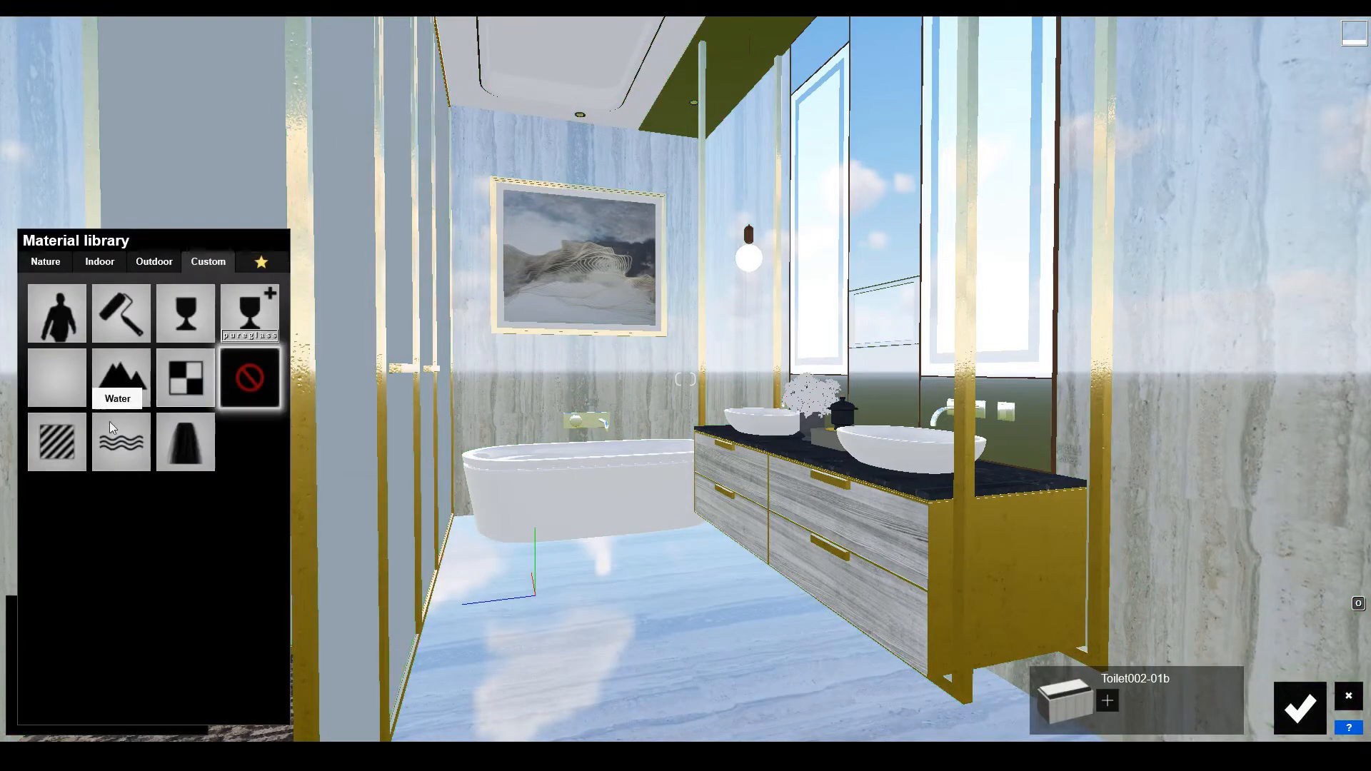
left_click(66, 443)
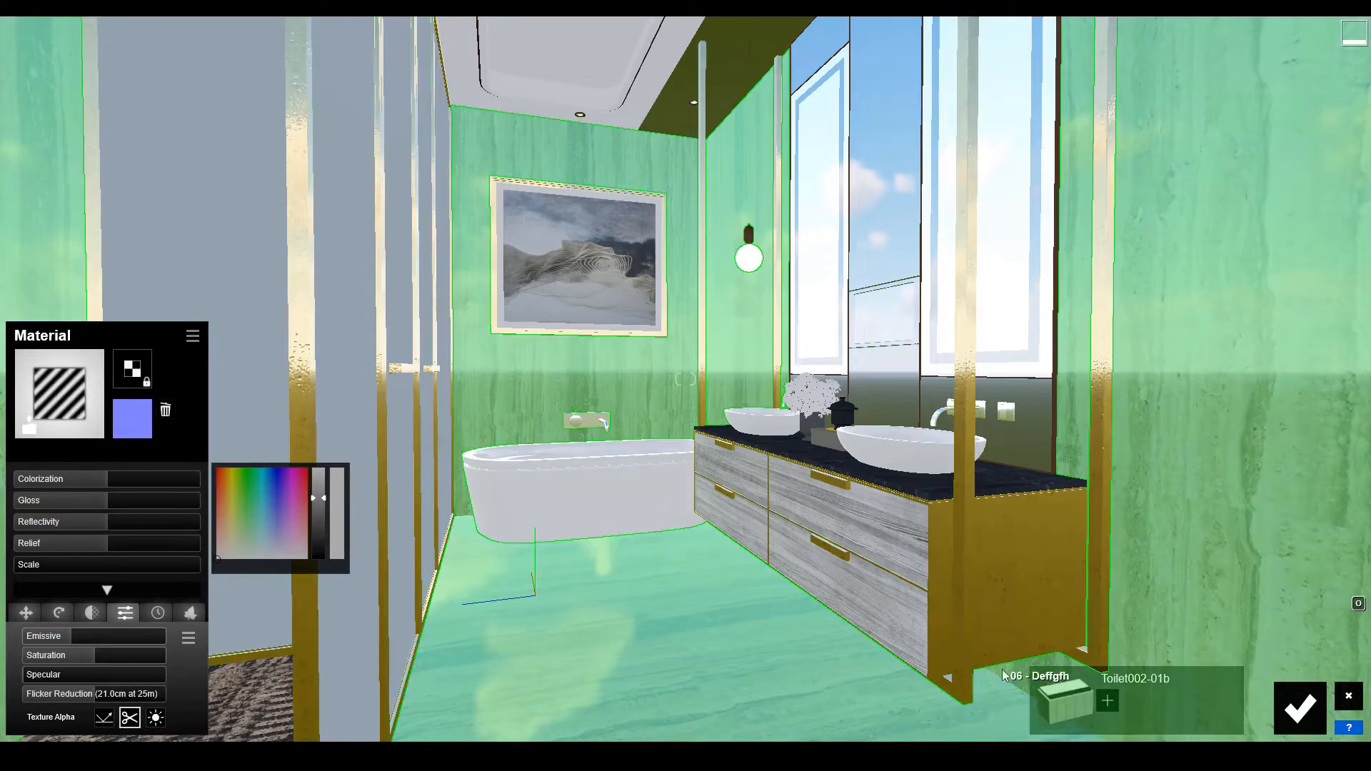
left_click(1292, 712)
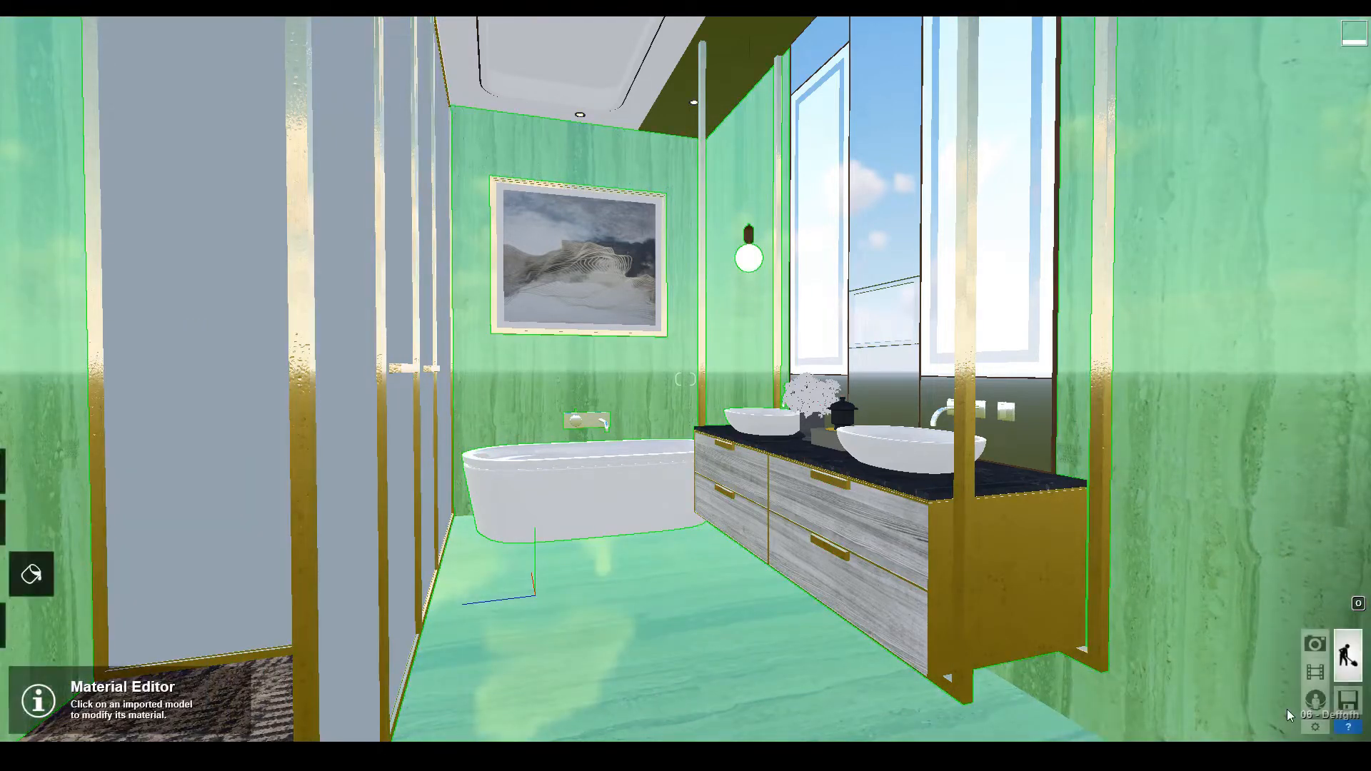
Store the bathroom view in the first photo slot in Photo mode and add the 2-Point Perspective effect, switched on.
left_click(1314, 645)
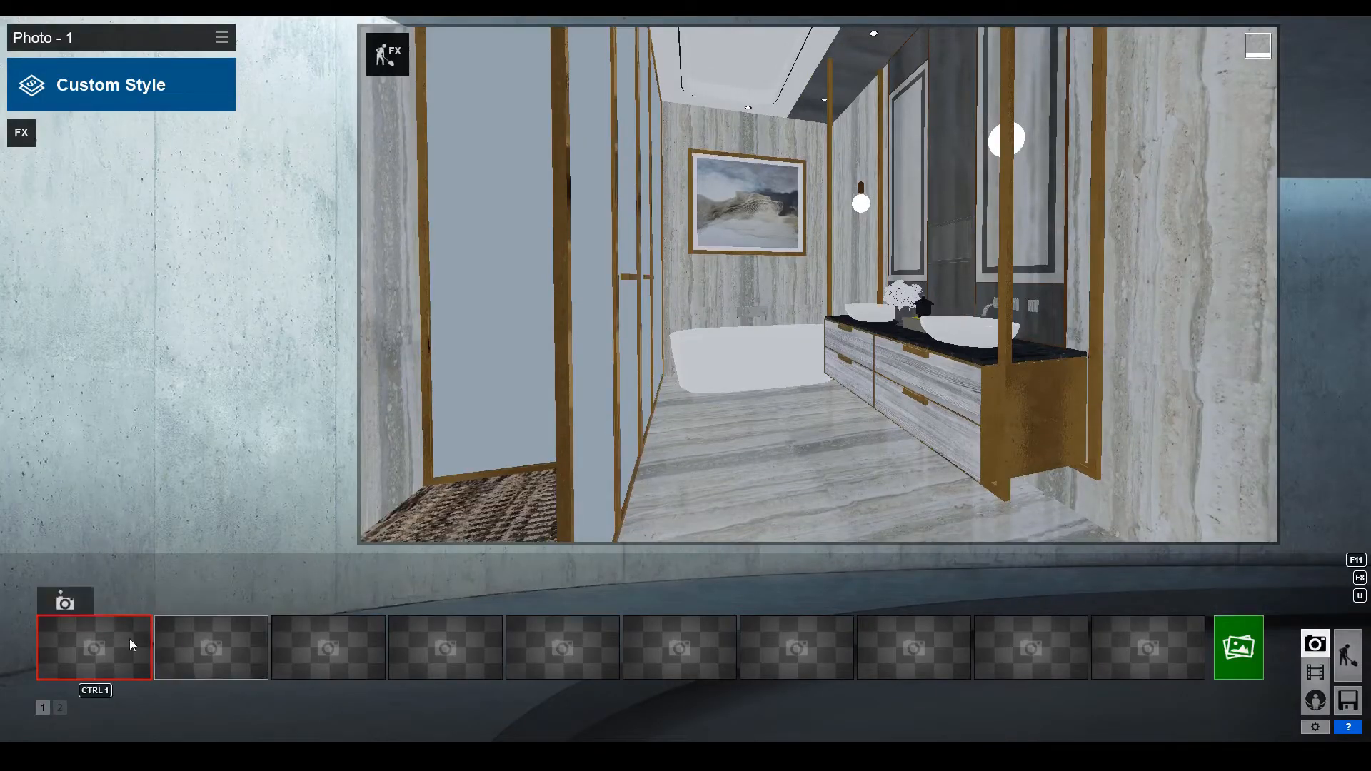
left_click(61, 606)
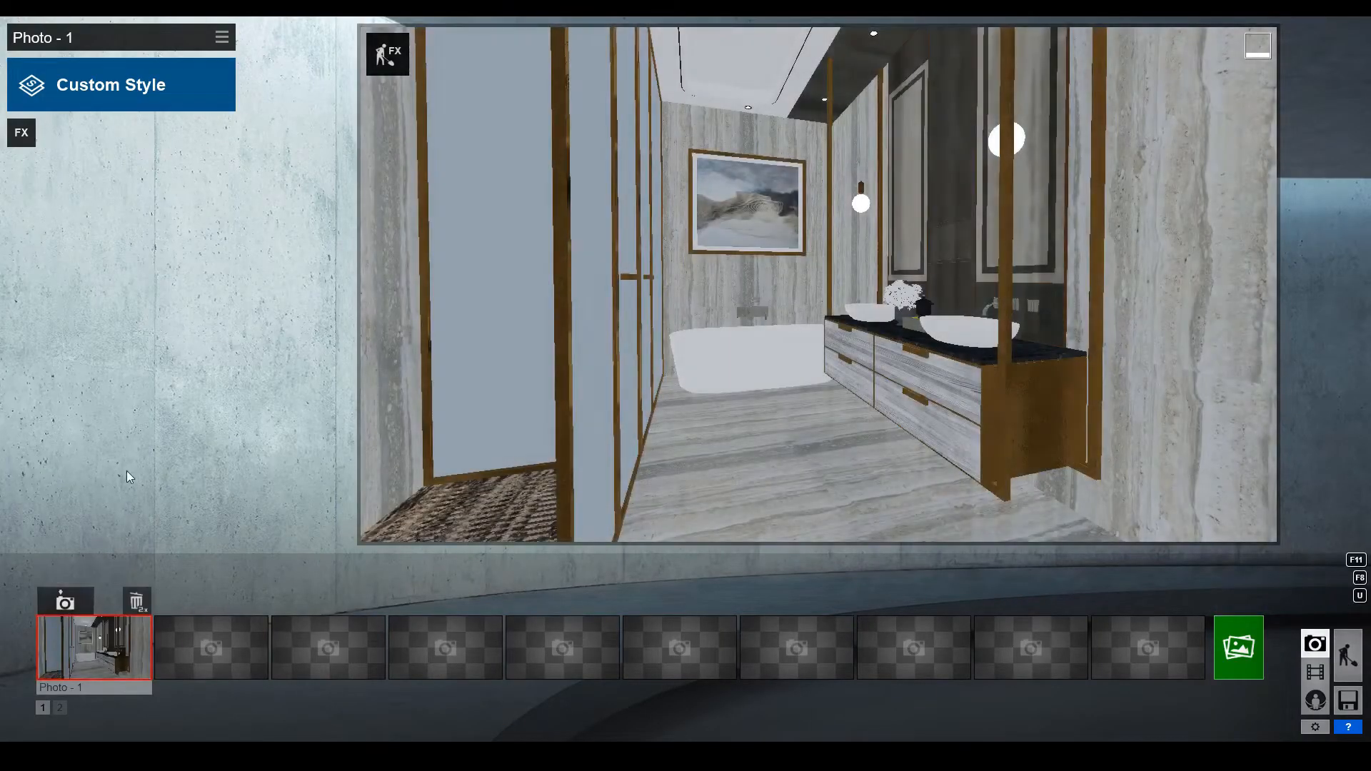
left_click(22, 134)
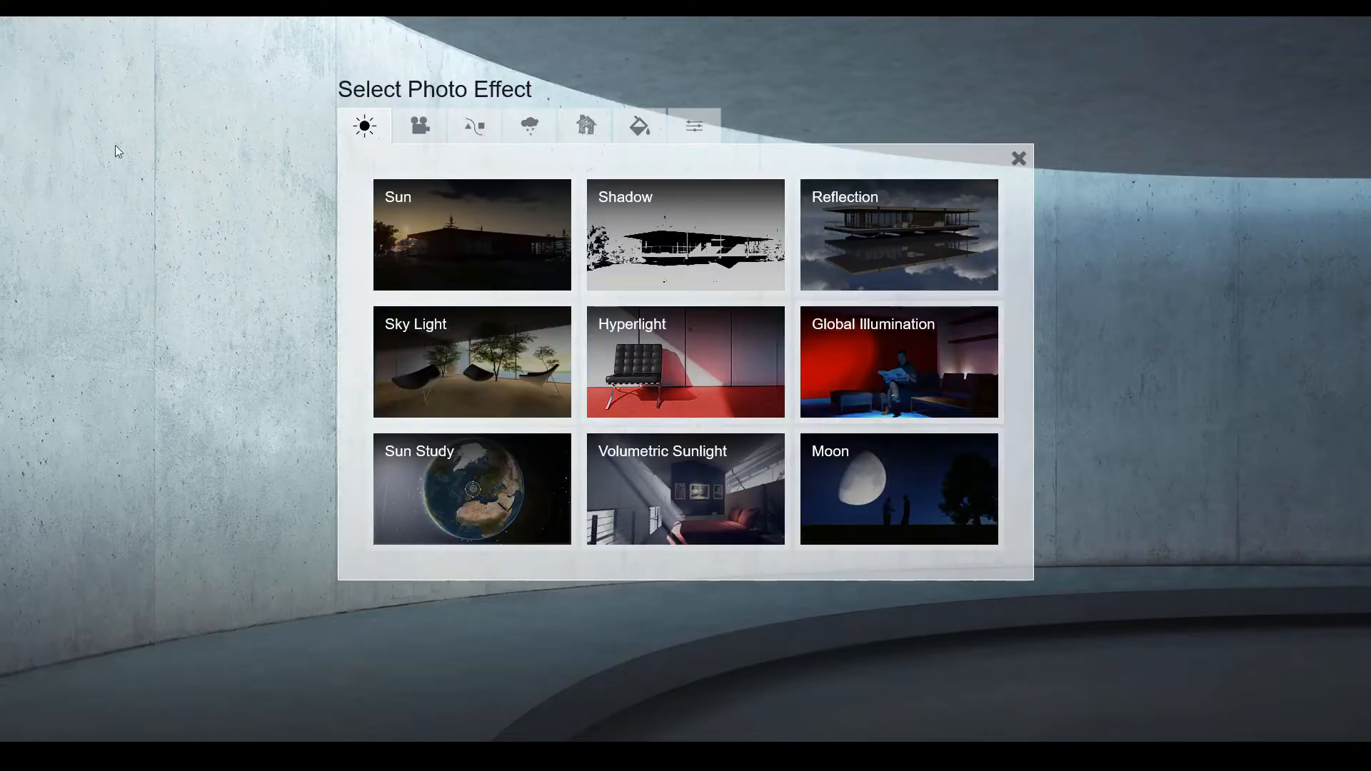
left_click(434, 130)
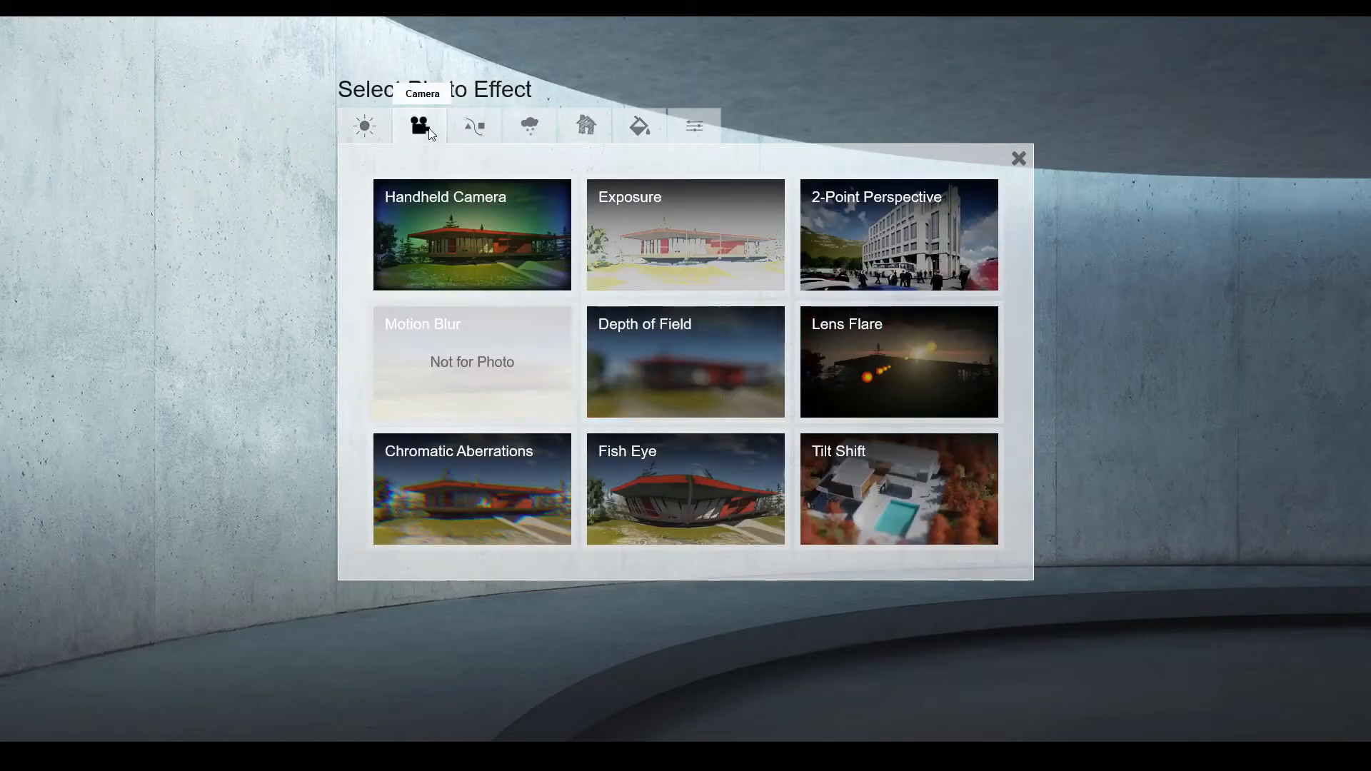
left_click(909, 252)
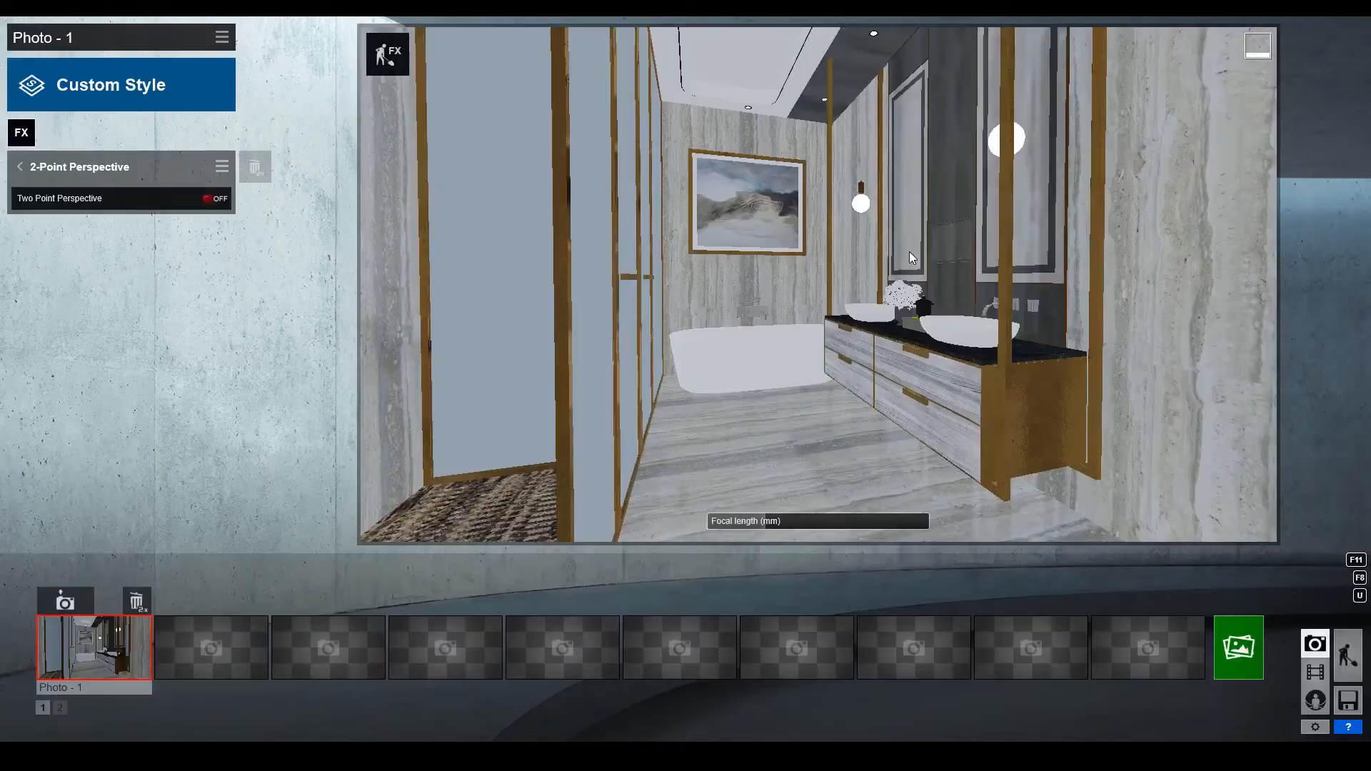
left_click(215, 200)
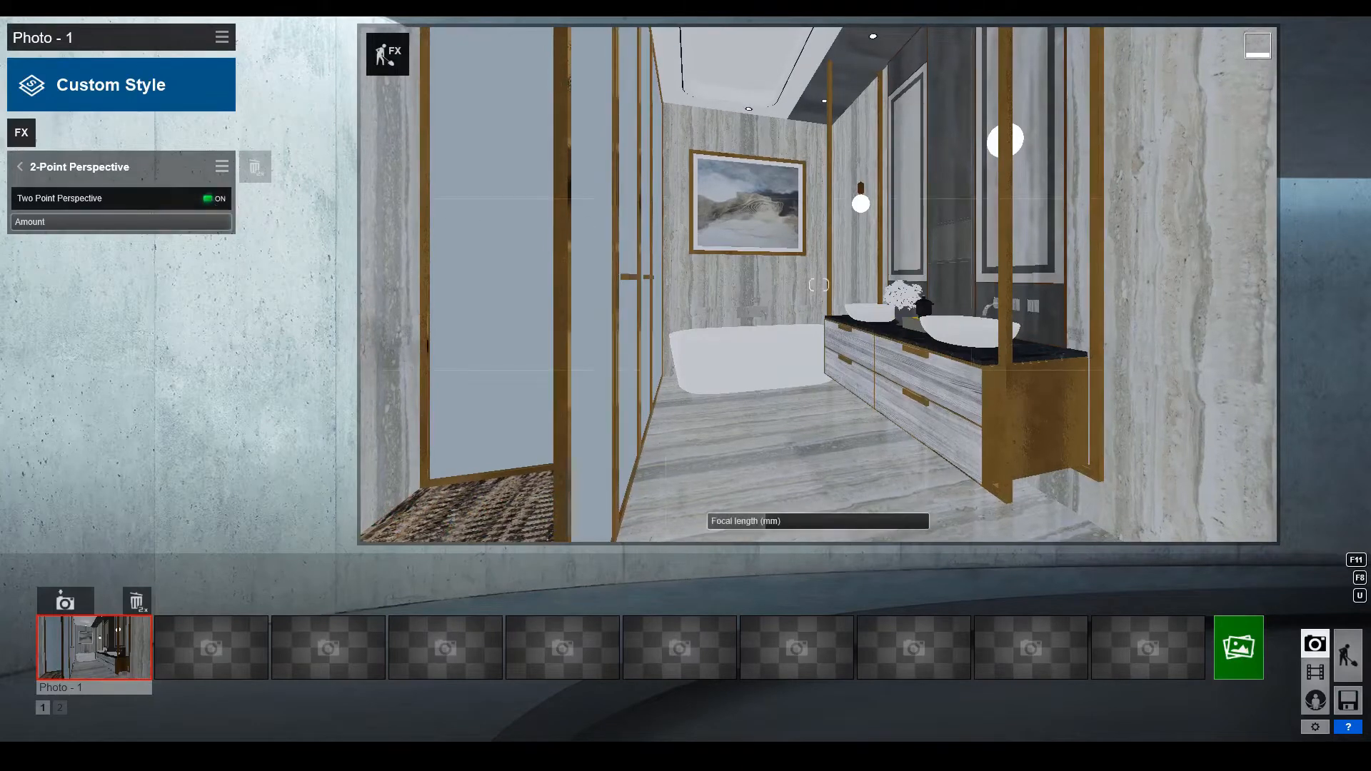
Tilt the camera up slightly, store the new framing in Photo - 1 and apply the Interior style.
right_click_drag(824, 285, 823, 270)
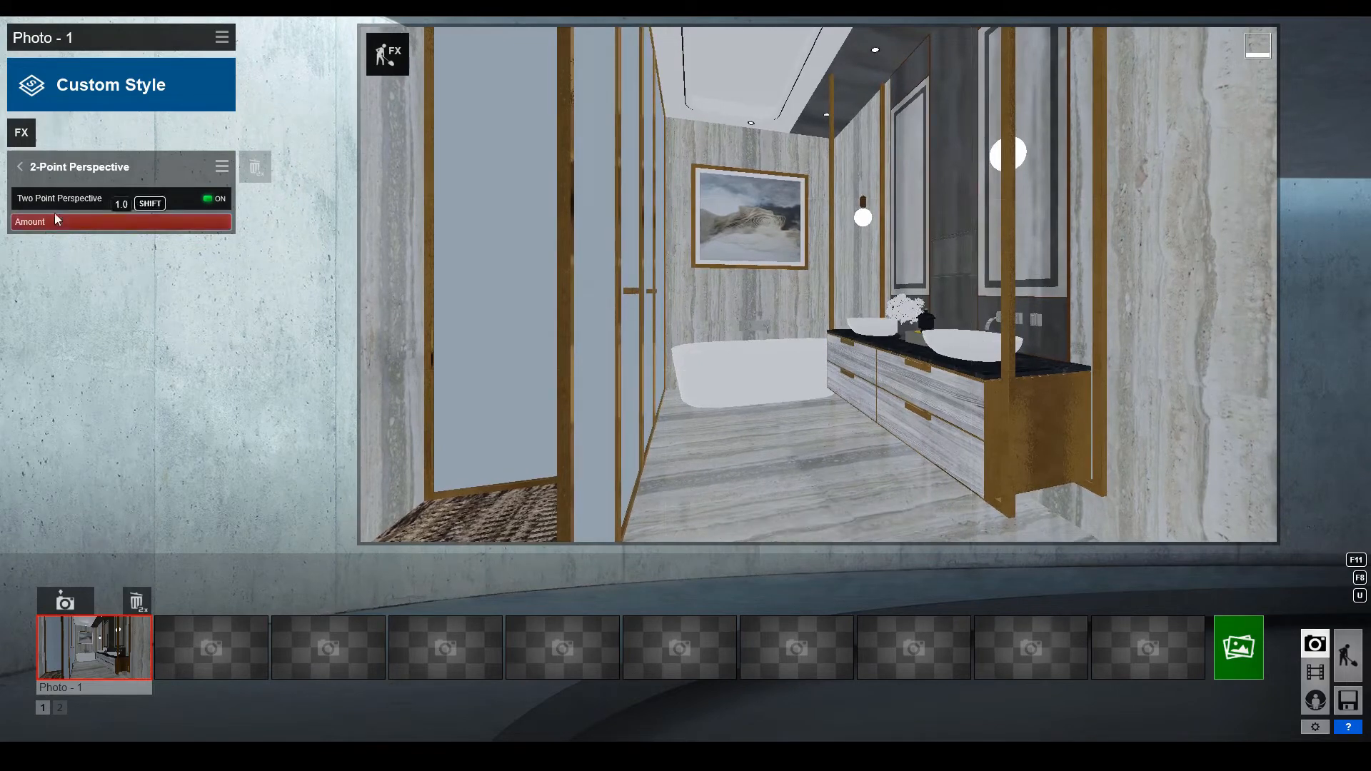
left_click(68, 602)
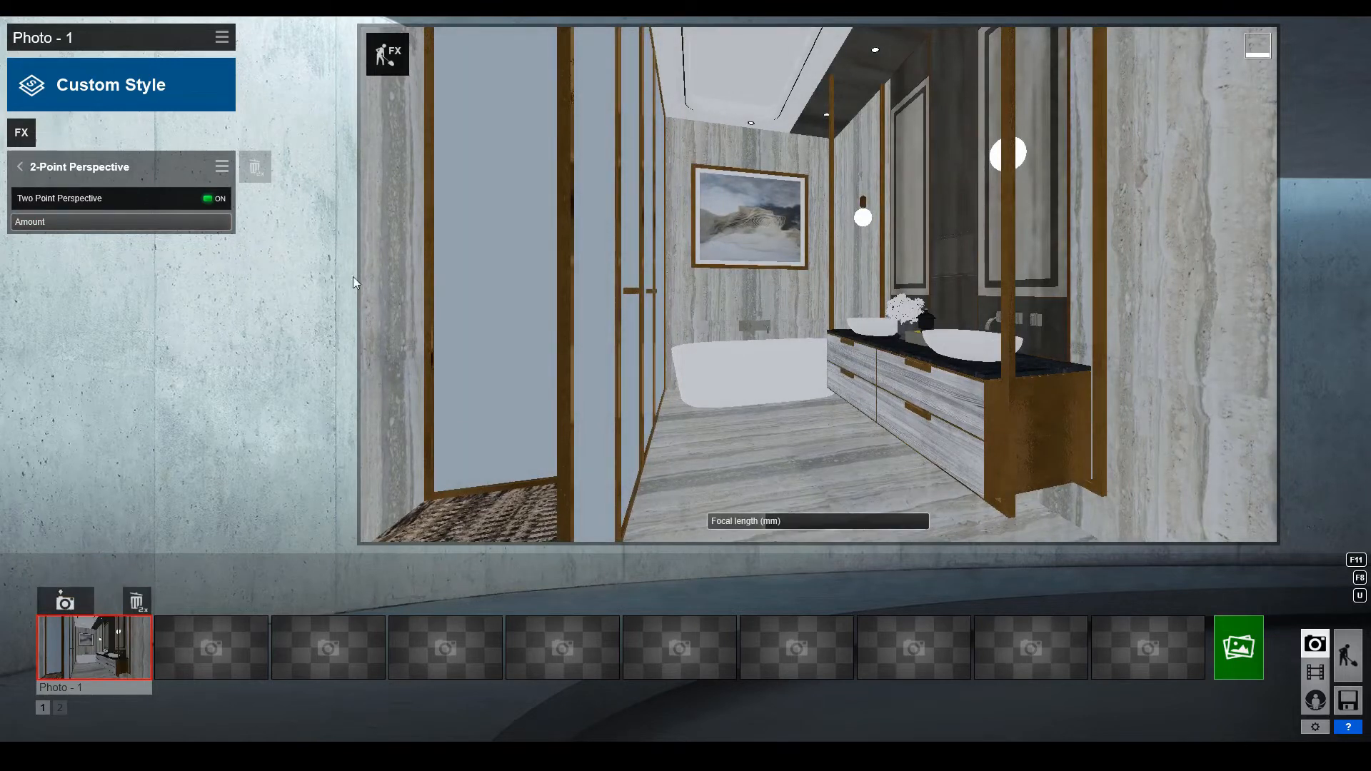
left_click(210, 90)
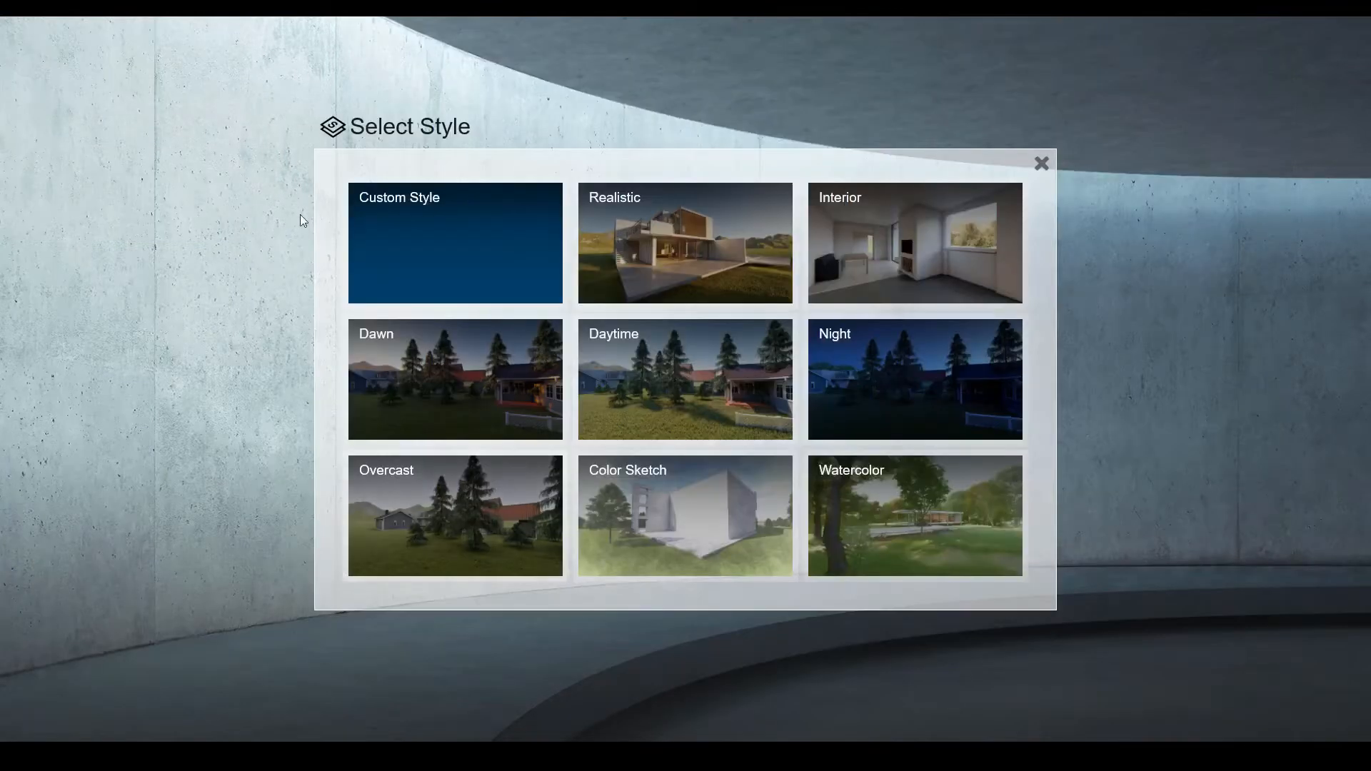
left_click(863, 272)
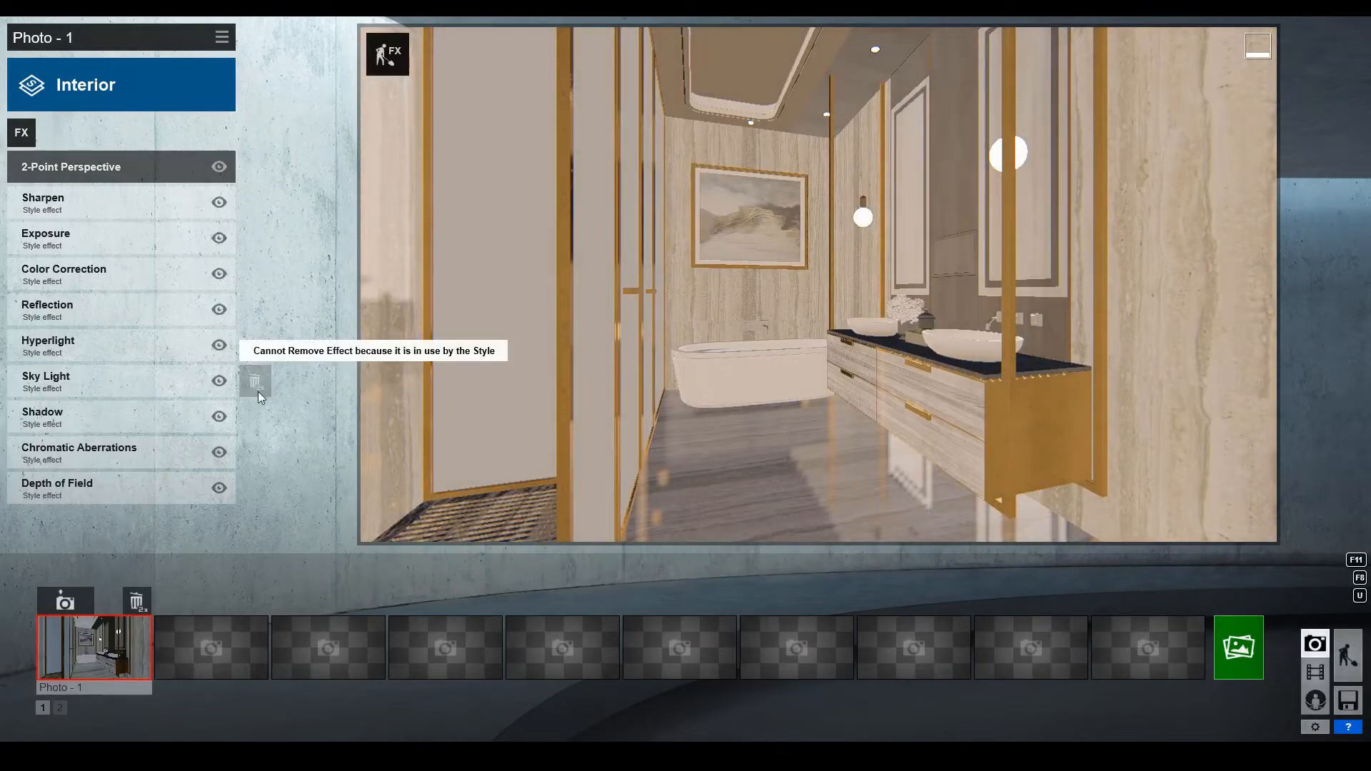
Render the current shot at Desktop size, 1920x1080, as a JPG file named 1 and close the finished render.
left_click(1246, 658)
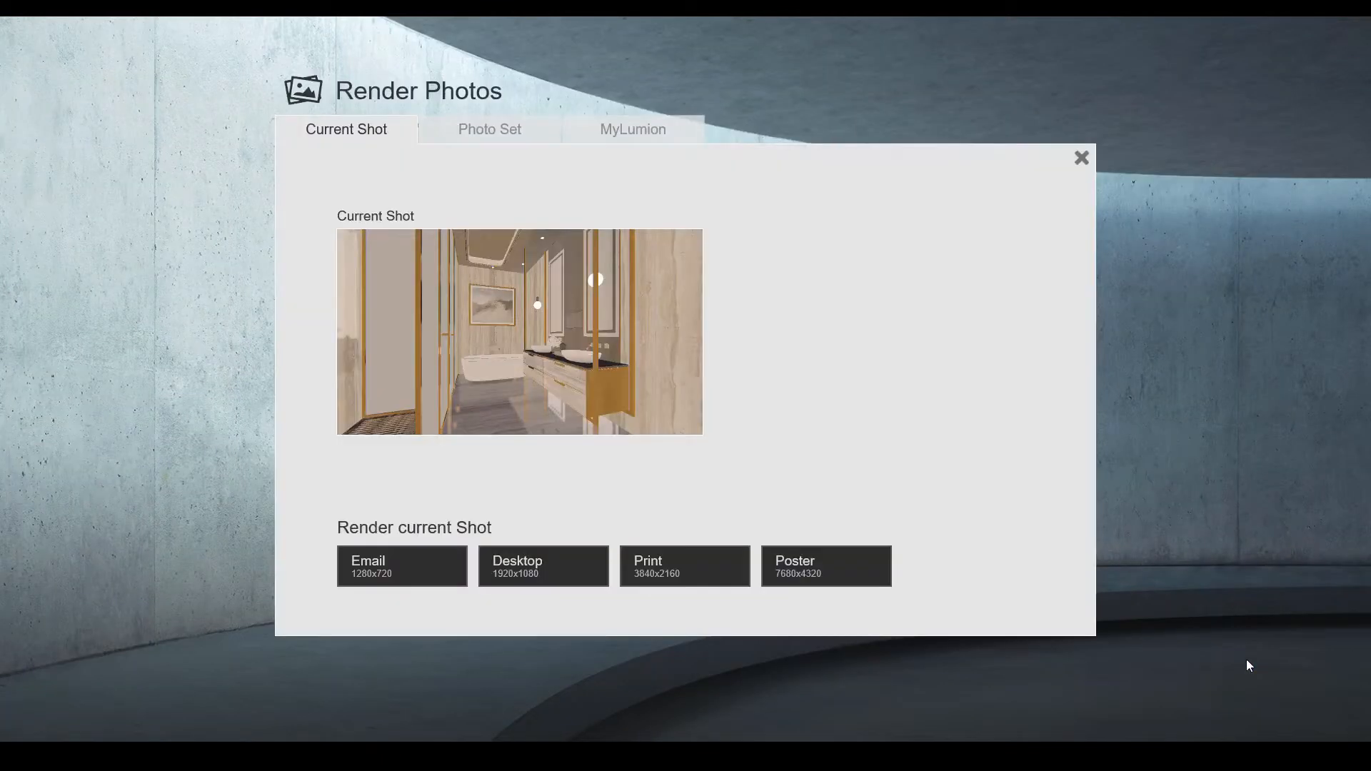
left_click(596, 582)
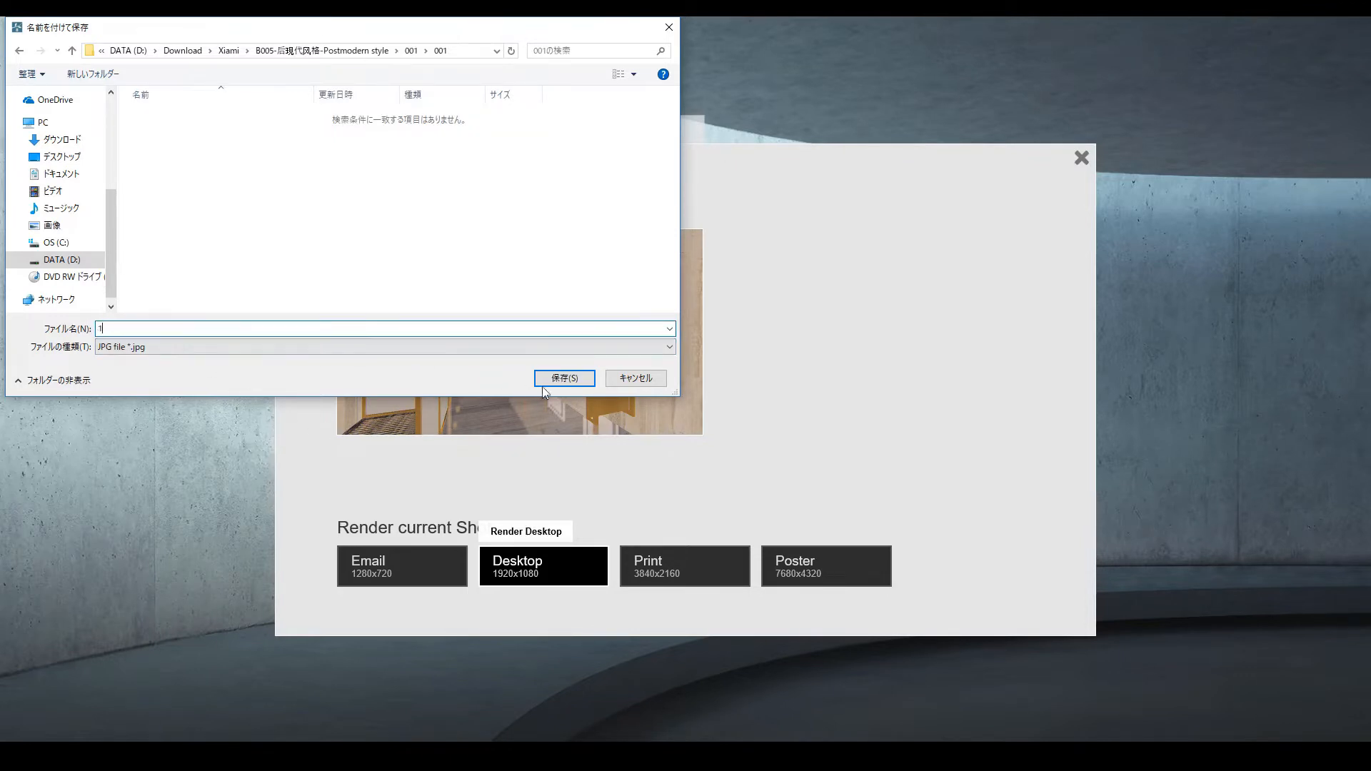
left_click(561, 383)
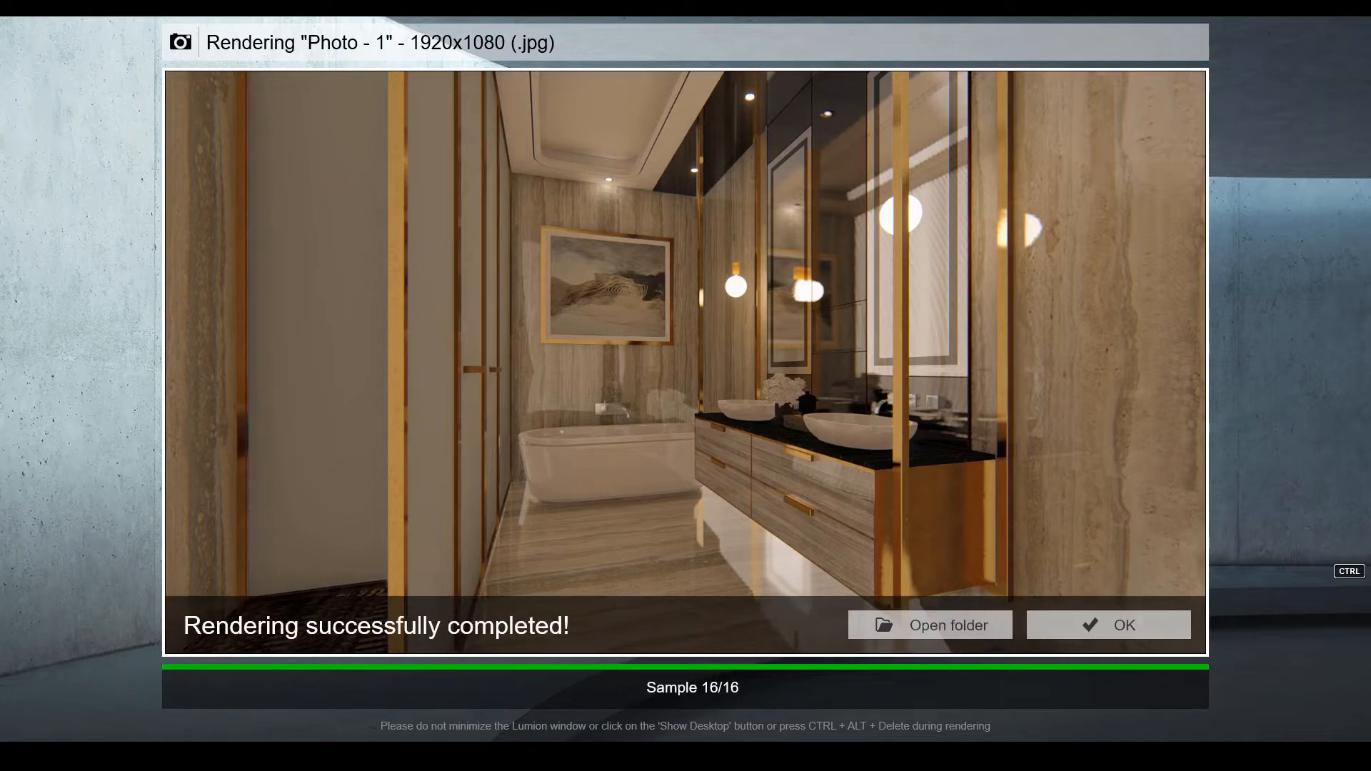
left_click(1071, 627)
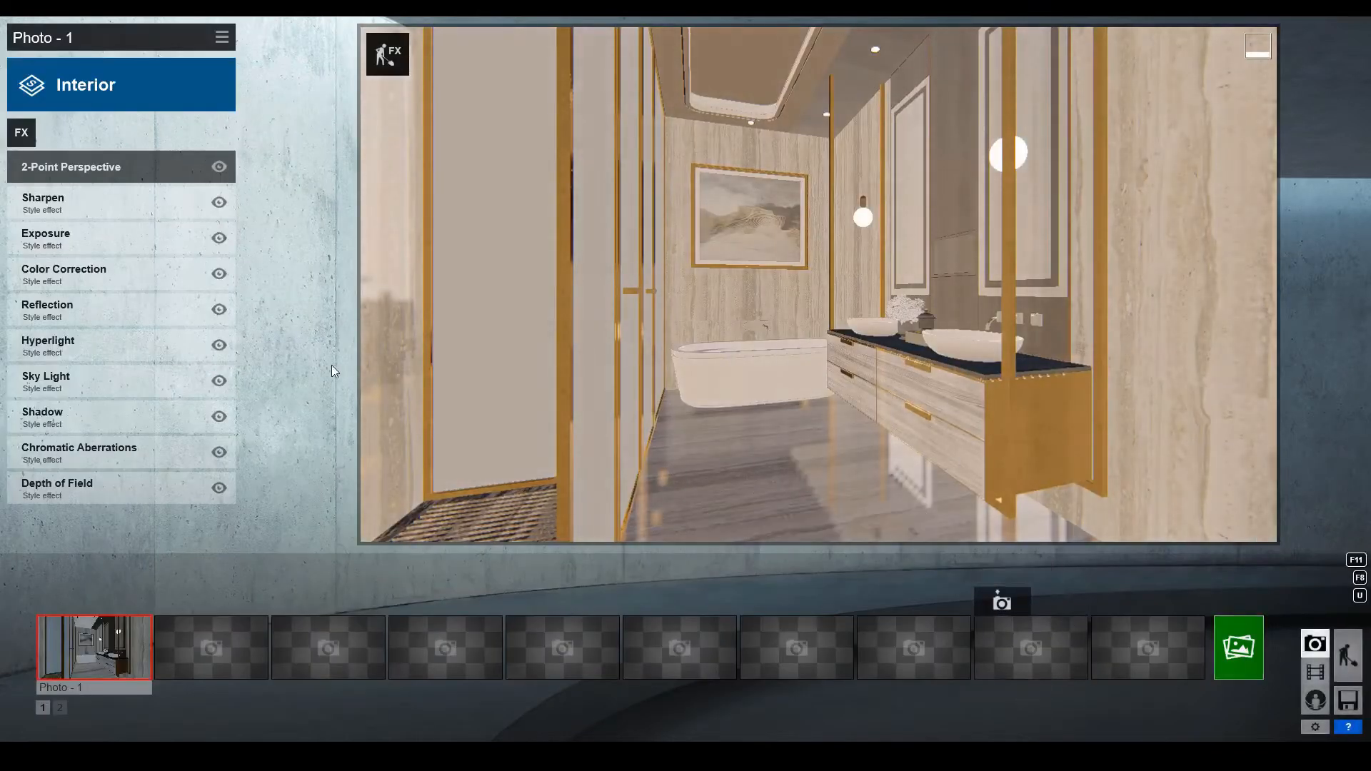
Edit the Reflection effect's planes and add a reflection plane on the bathroom floor.
left_click(151, 320)
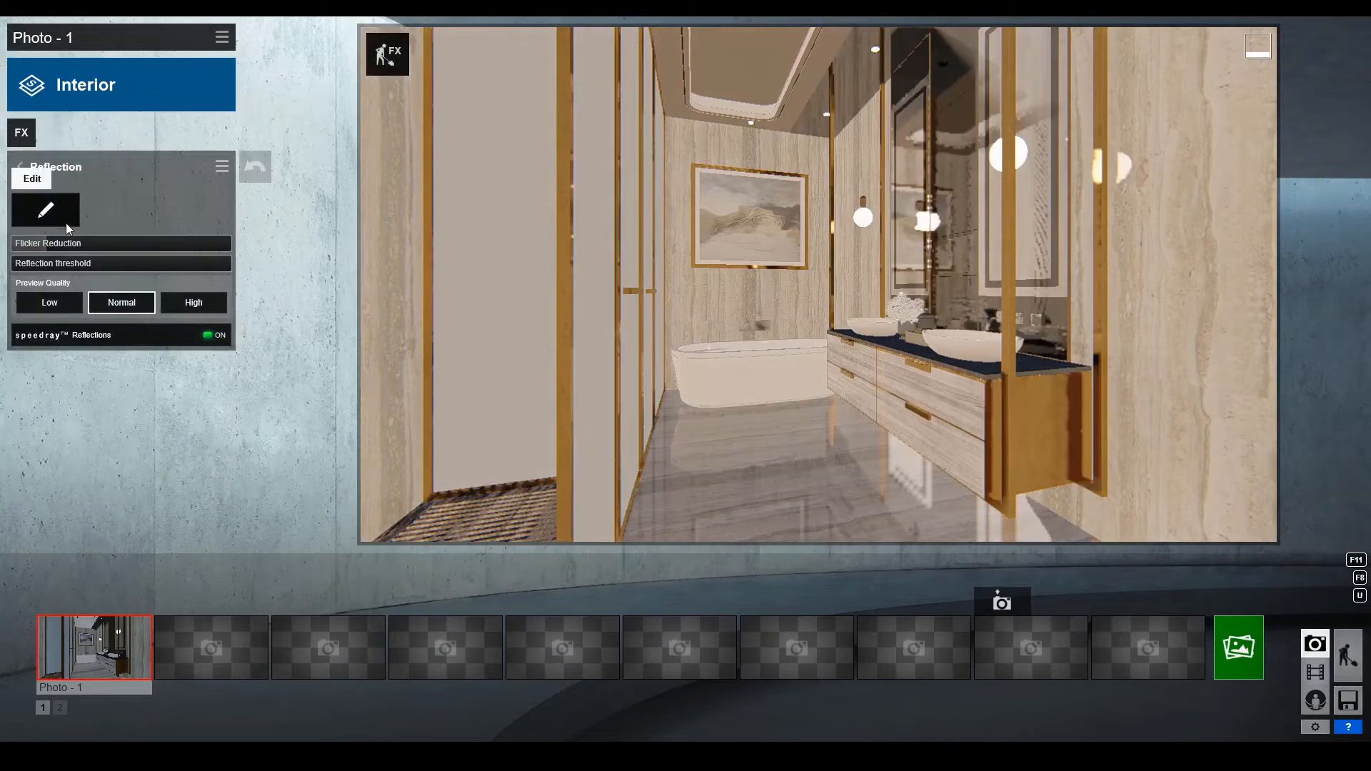
left_click(48, 211)
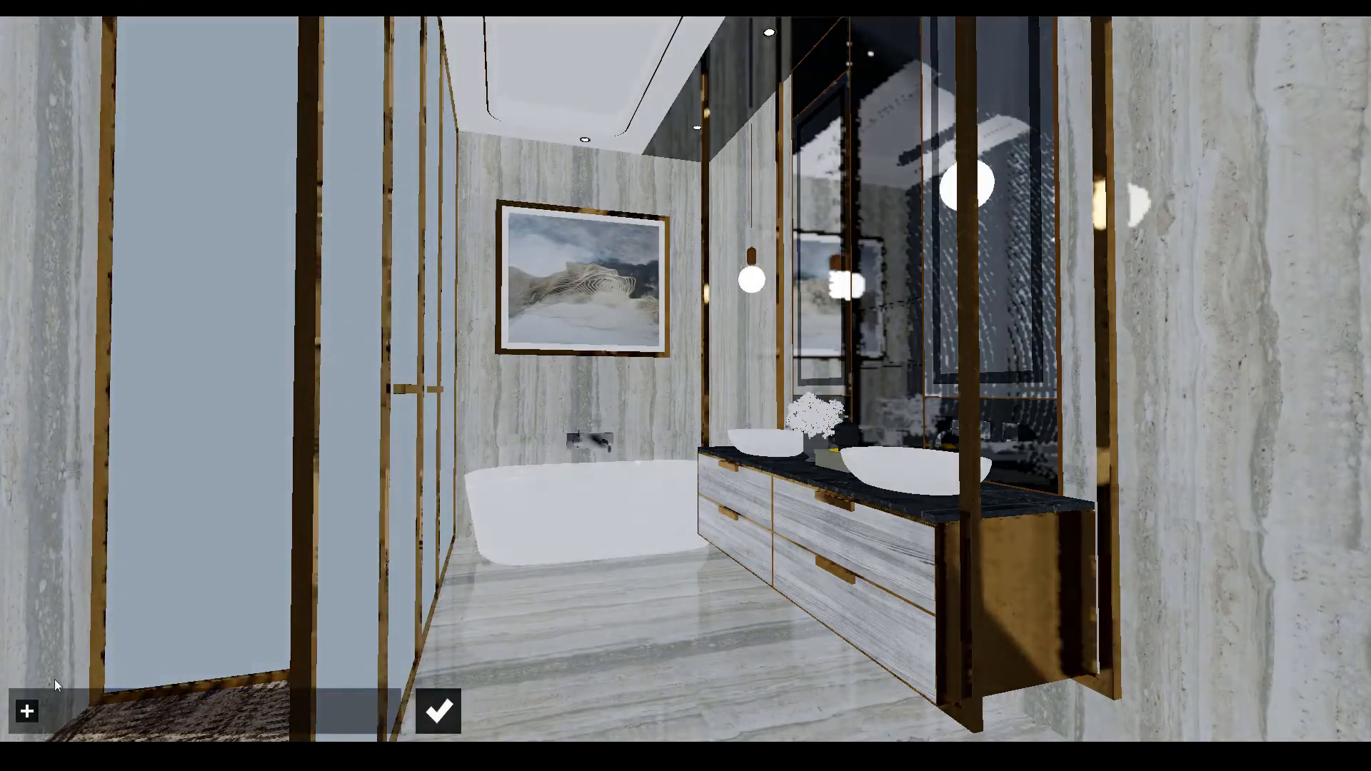
left_click(28, 712)
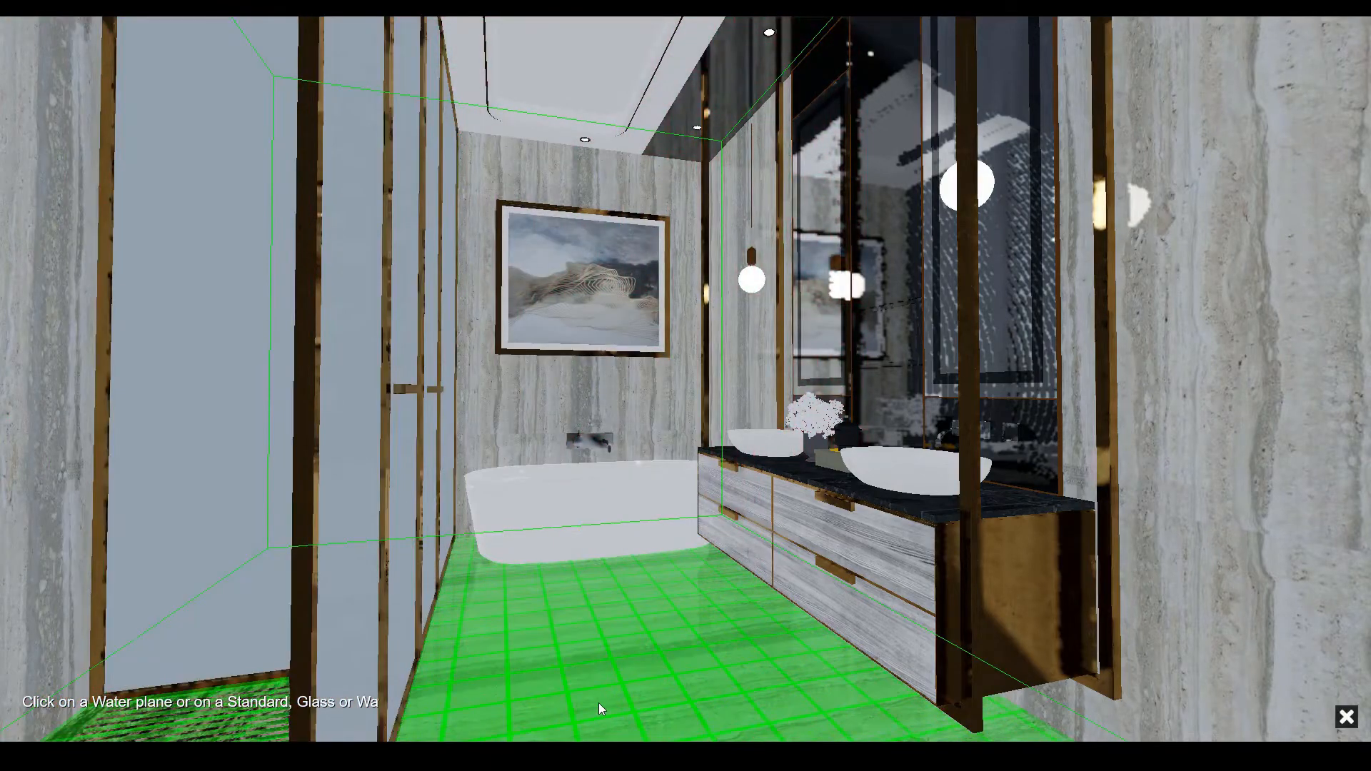
left_click(599, 702)
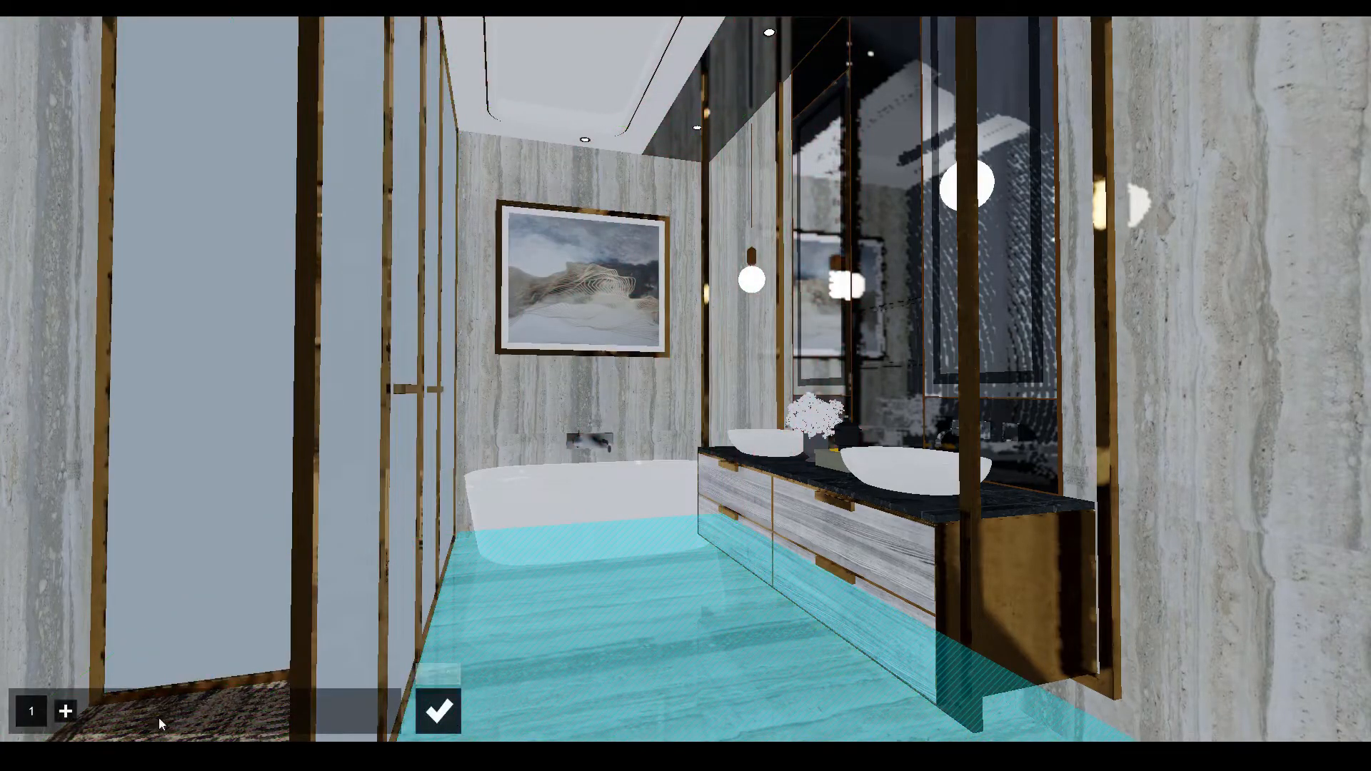
Add two more reflection planes on the mirror surfaces above the vanity.
left_click(65, 712)
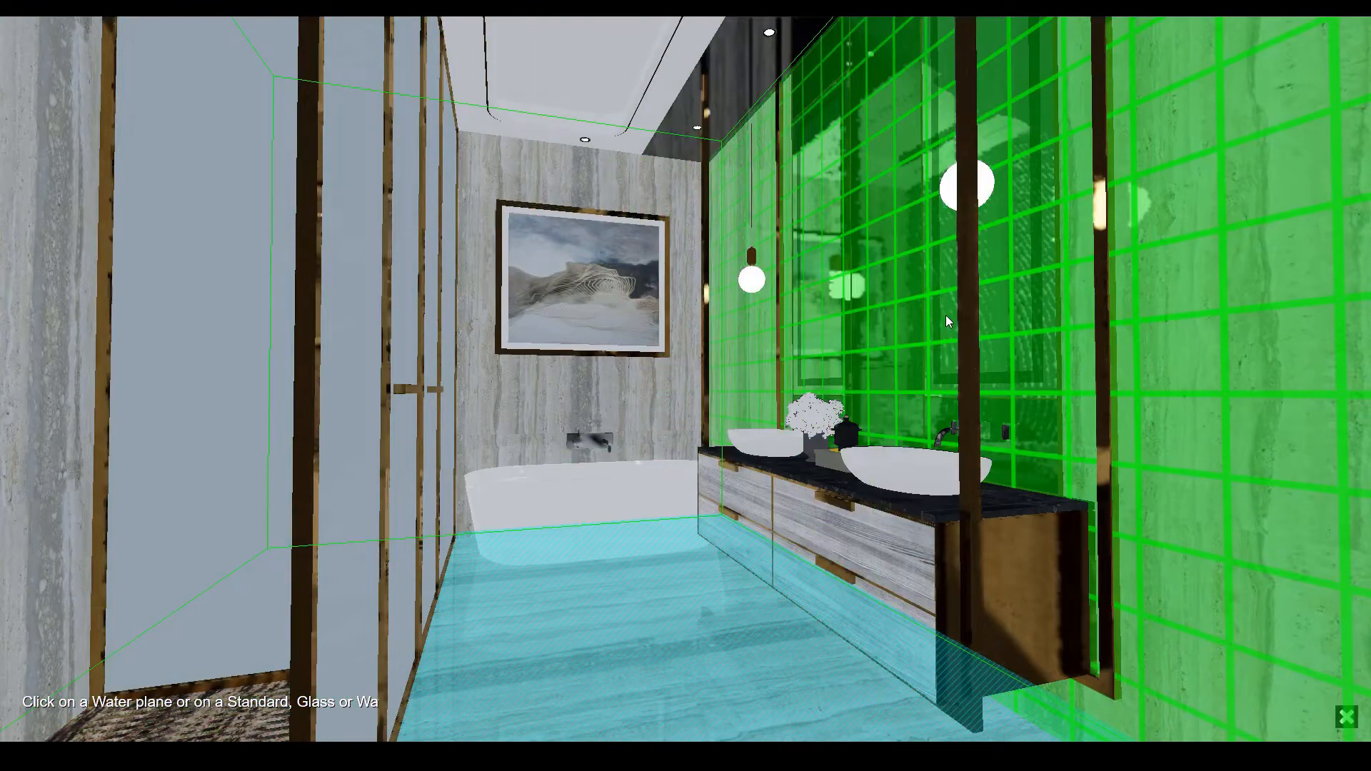
left_click(946, 315)
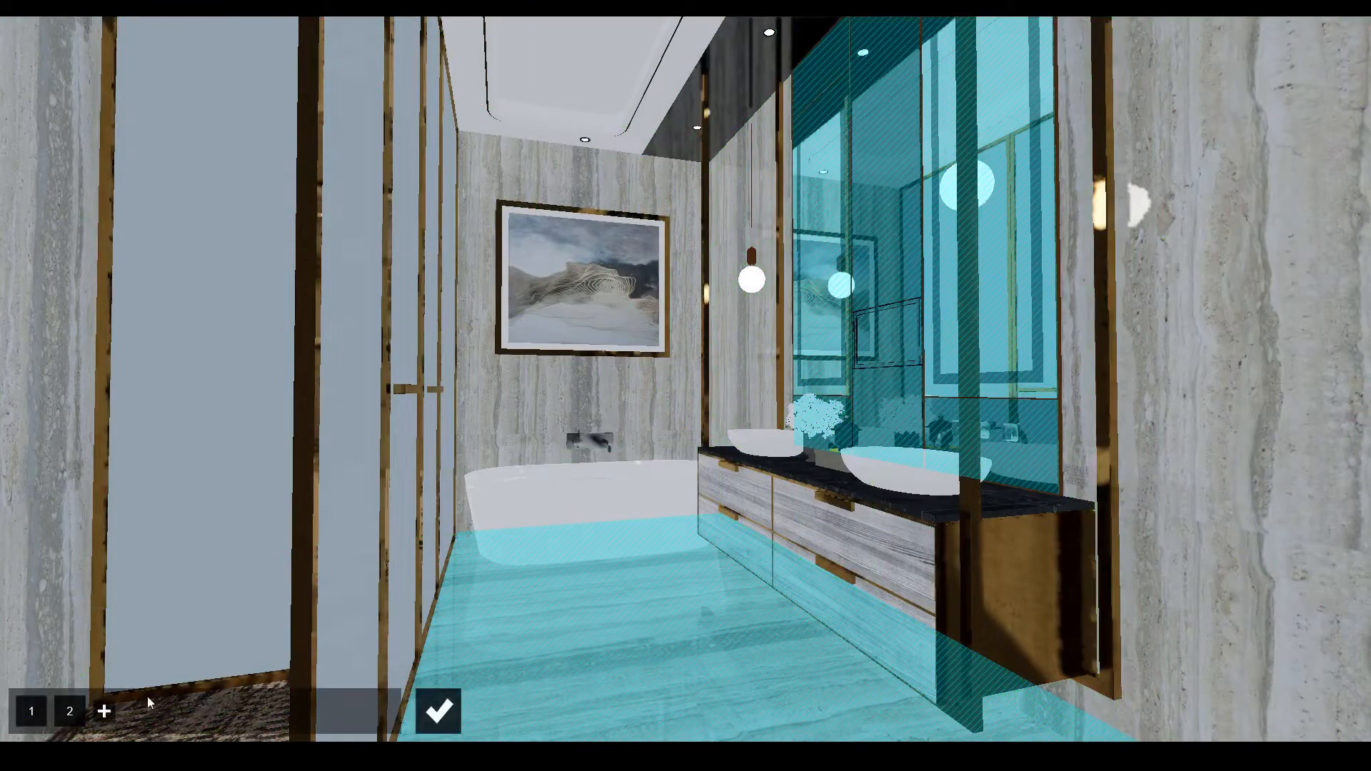
left_click(105, 711)
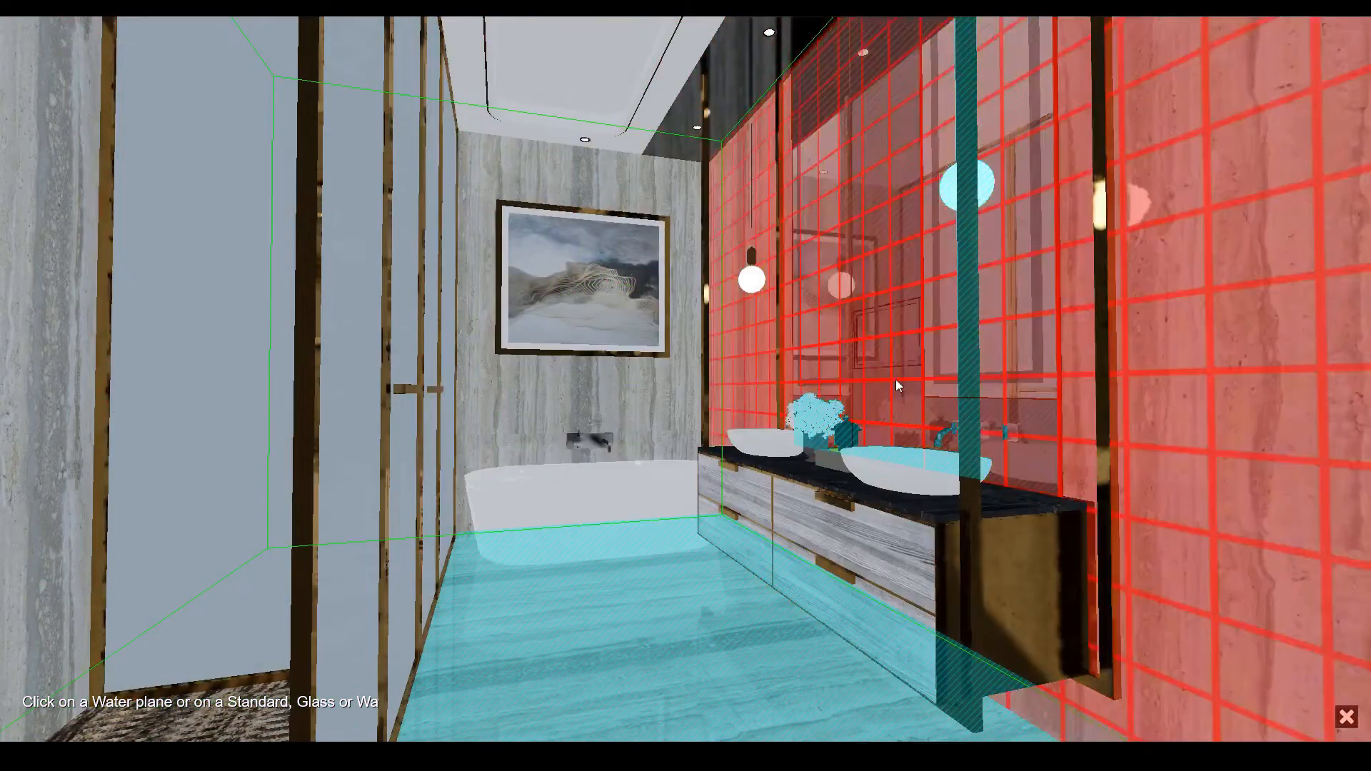
left_click(937, 378)
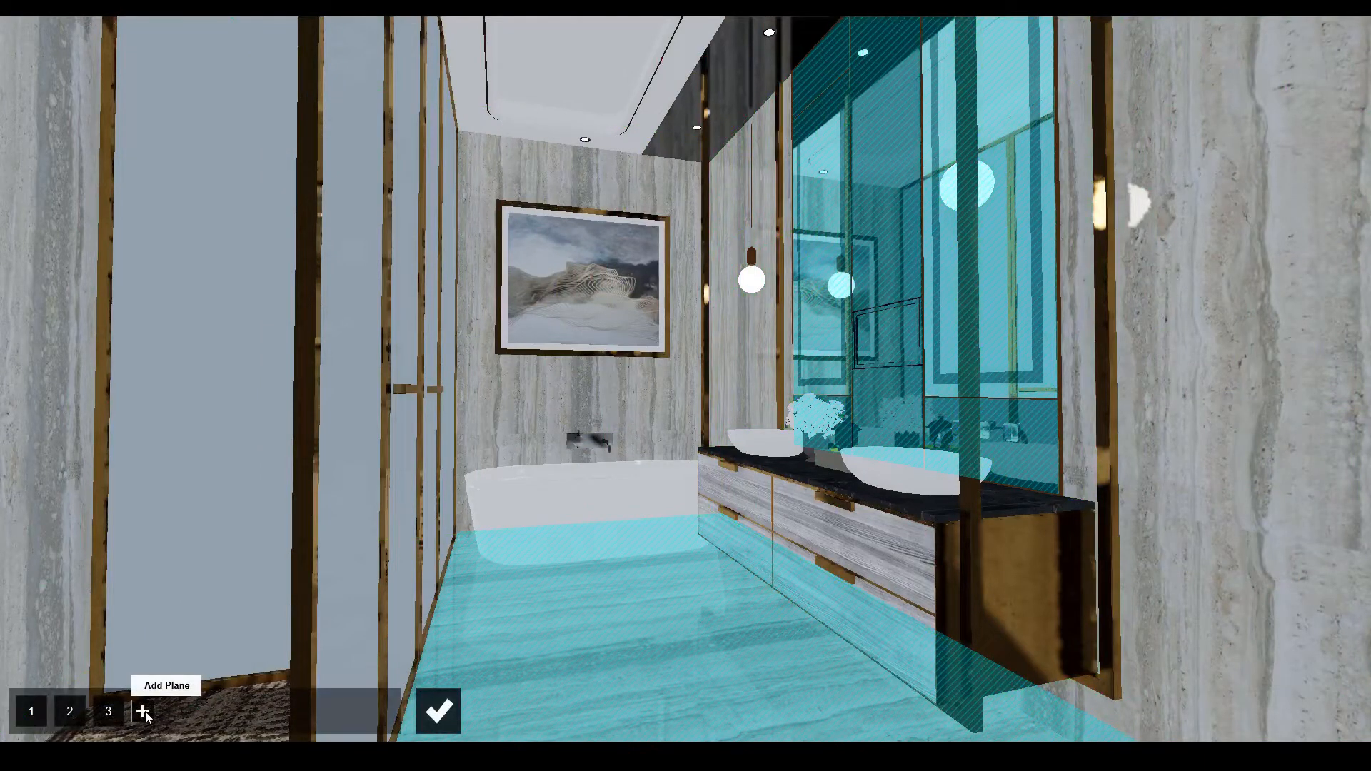
Add reflection planes to the wall behind the bathtub and the stone wall beside the vanity, and accept the planes.
left_click(144, 711)
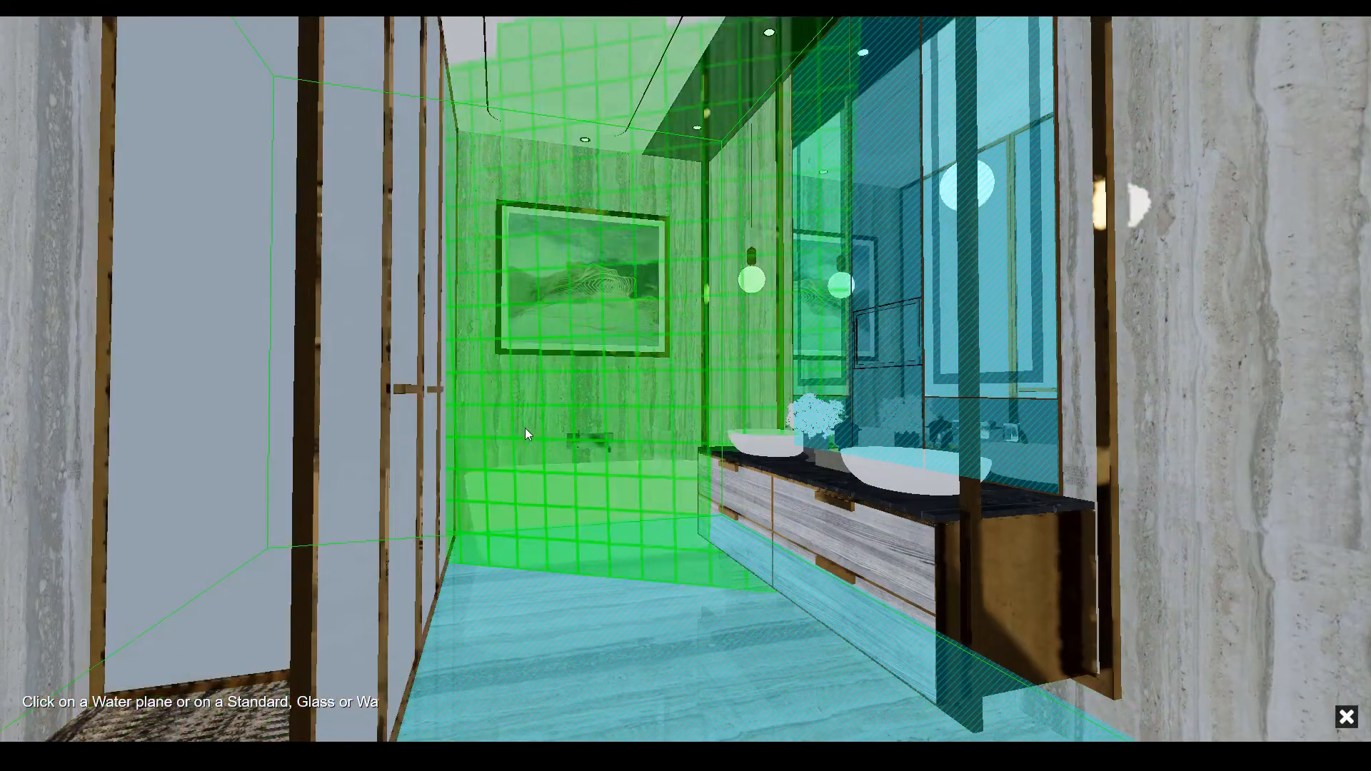
left_click(567, 410)
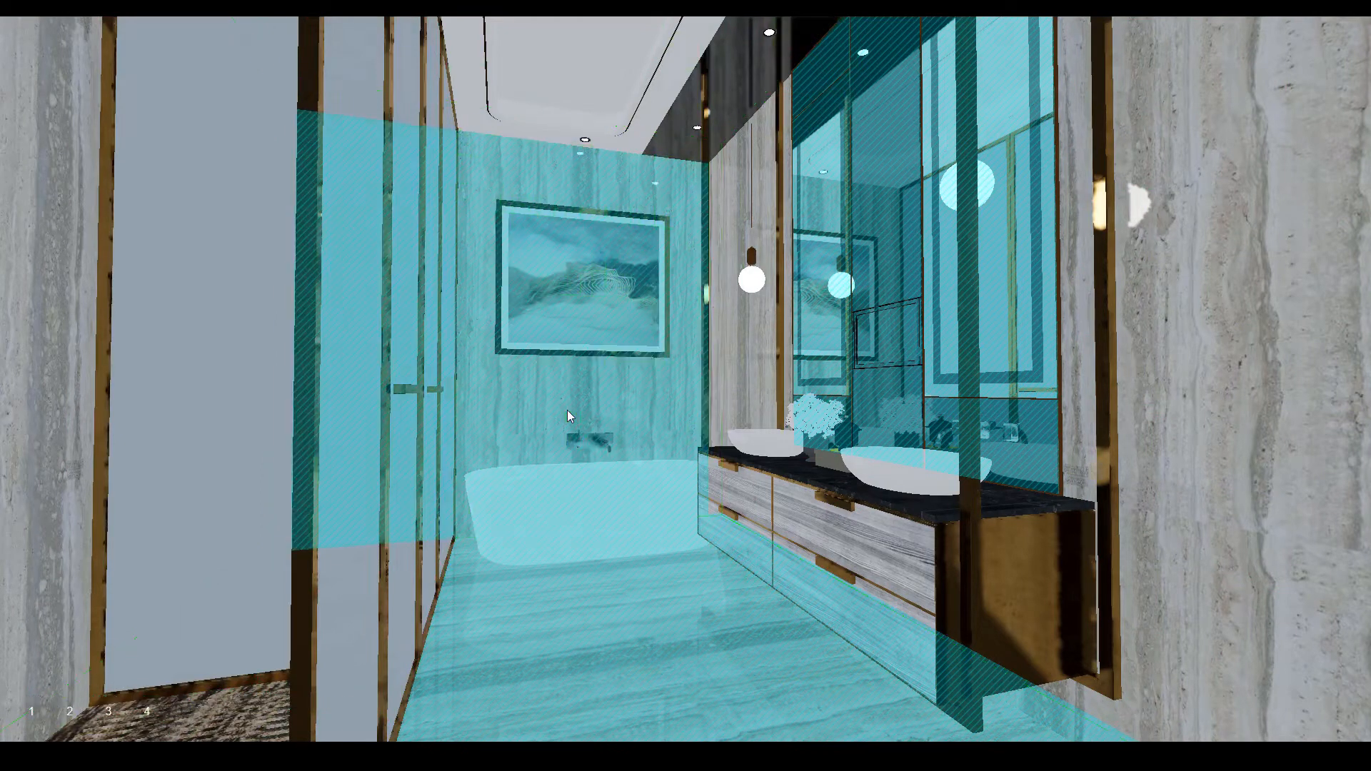
left_click(181, 711)
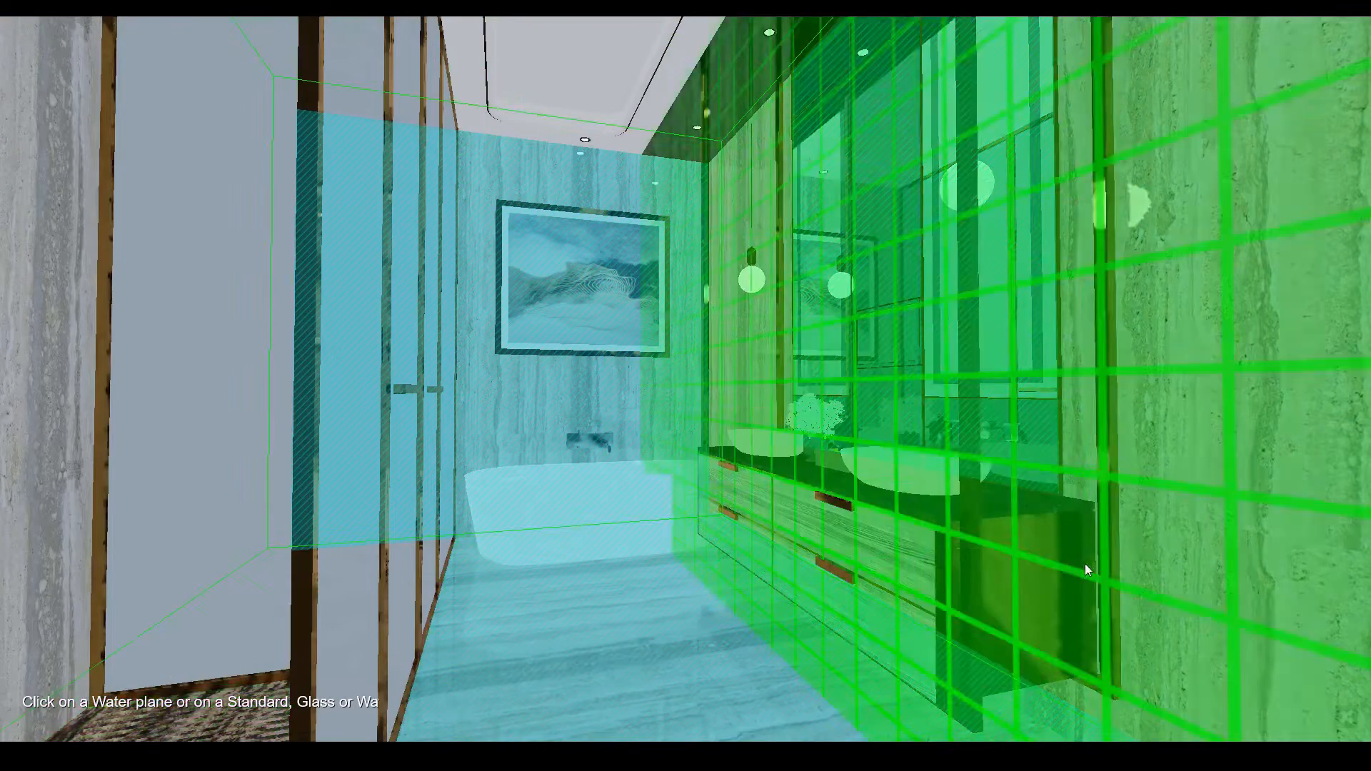
left_click(1177, 548)
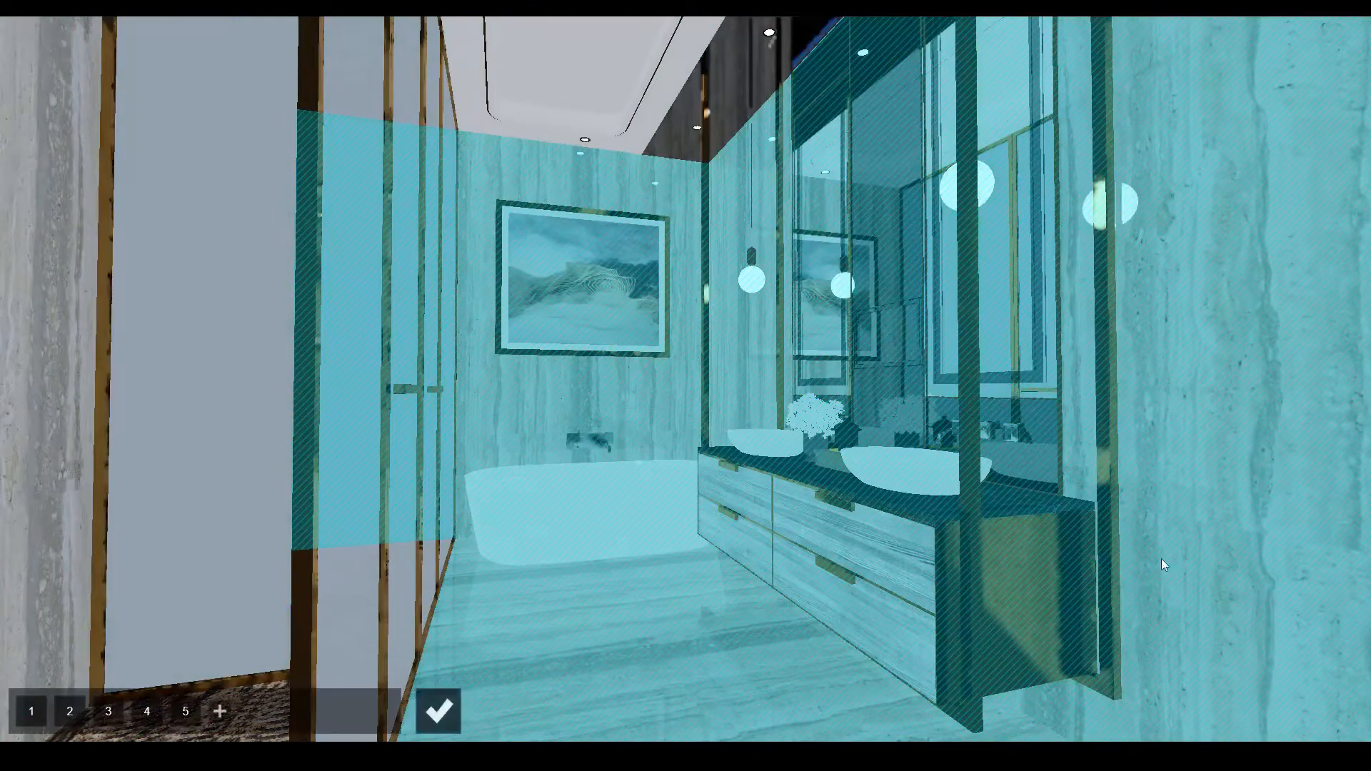
left_click(441, 707)
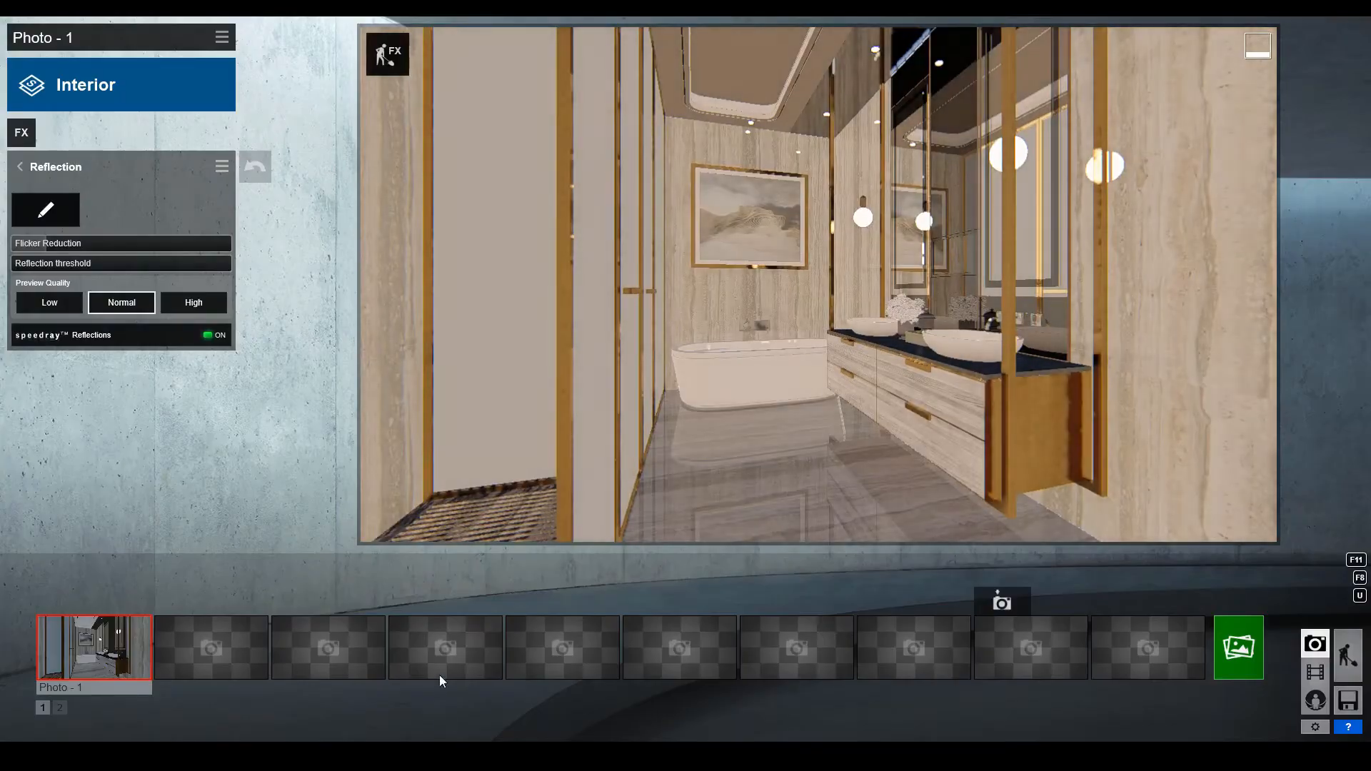
Assign the light teal pureglass material from the Indoor Glass library to the shower partition panels, save it and return to the photo.
left_click(383, 57)
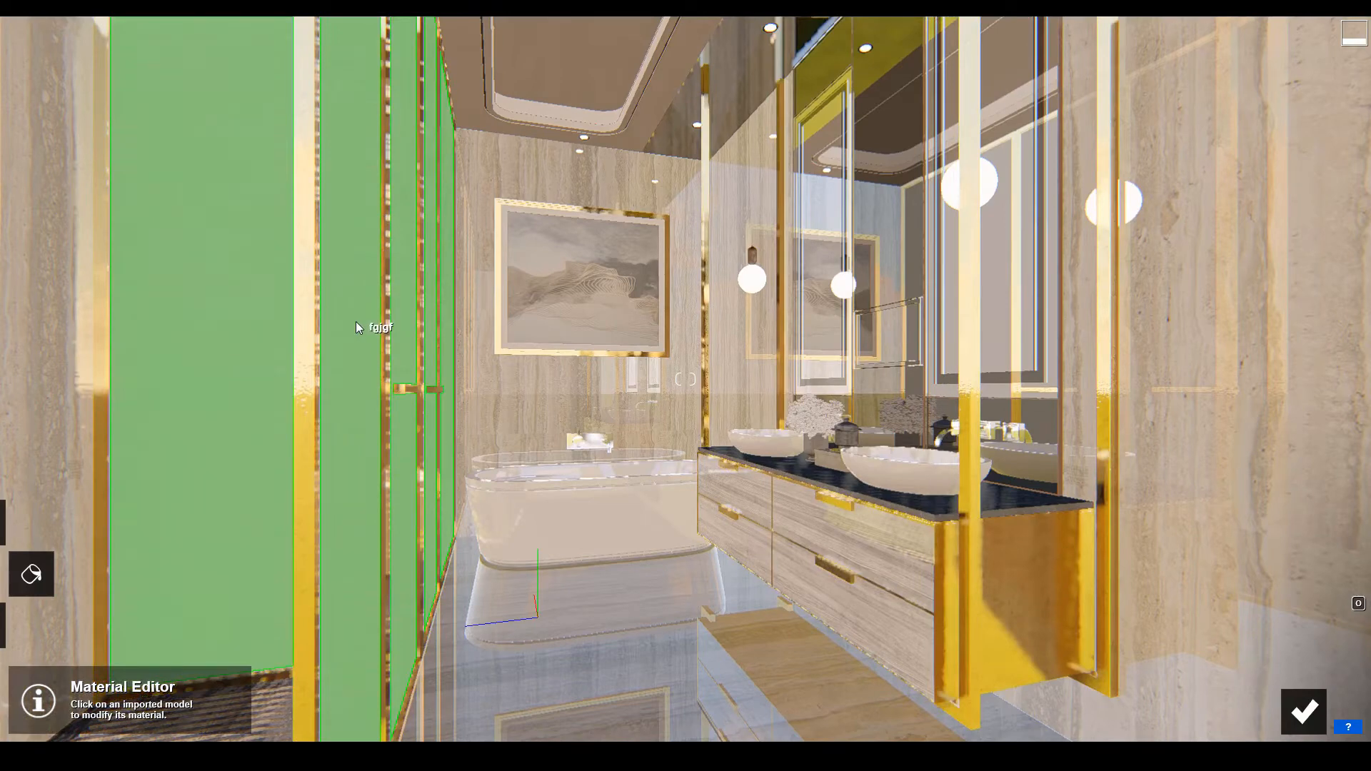
left_click(357, 323)
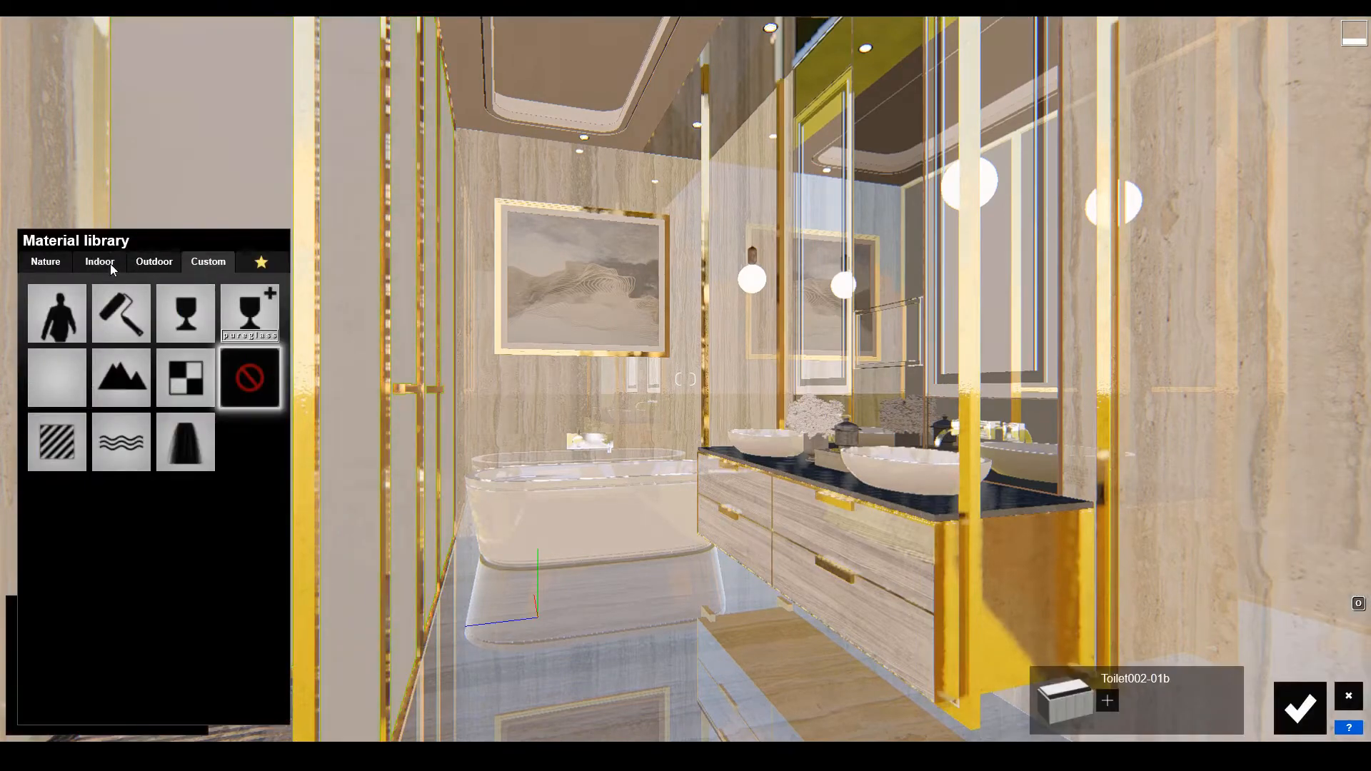
left_click(110, 264)
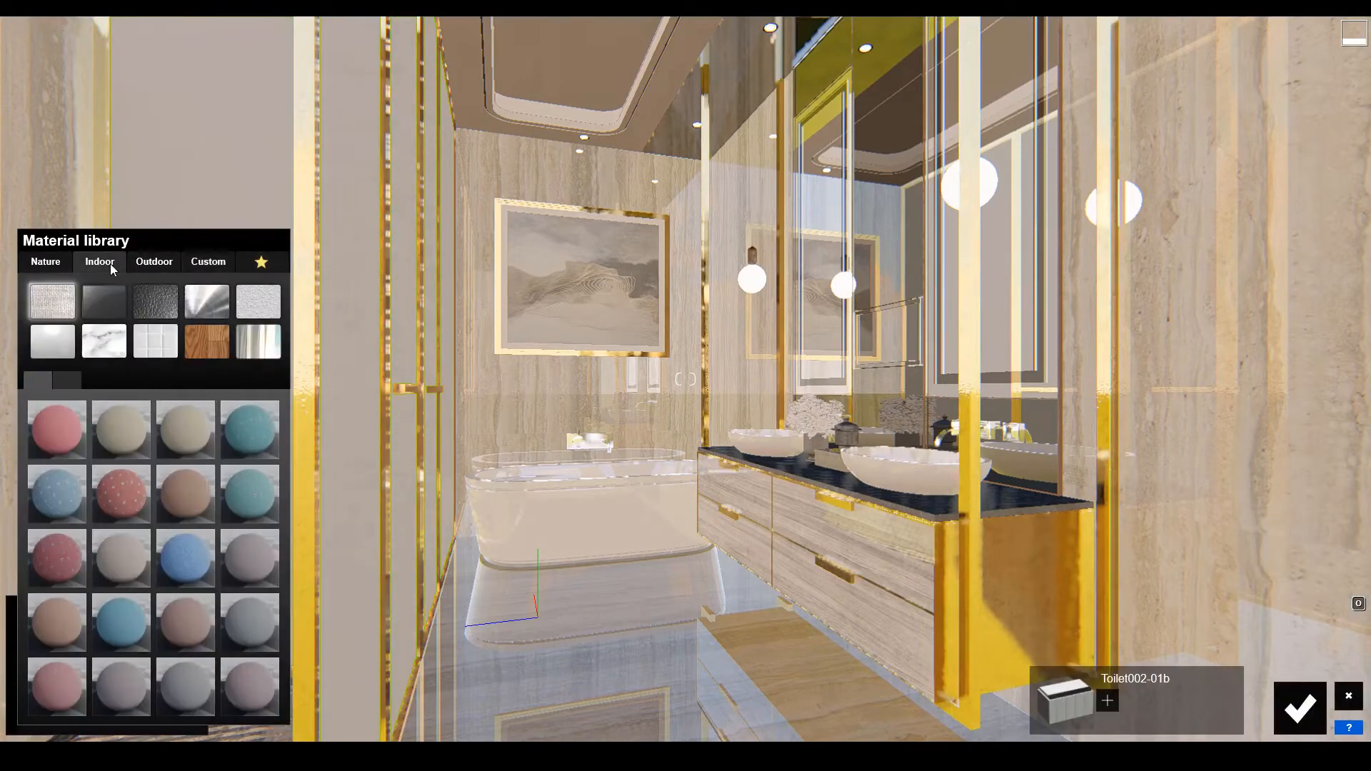
left_click(122, 303)
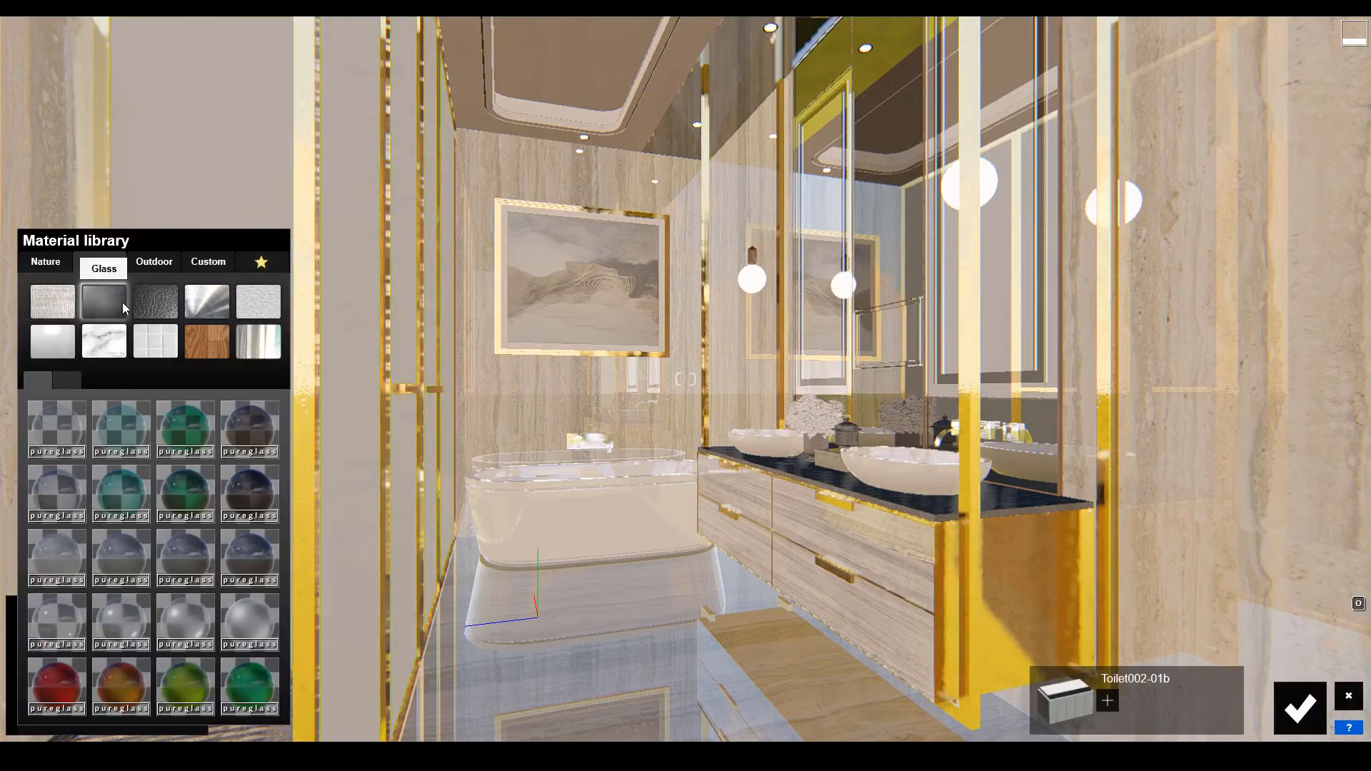
left_click(130, 423)
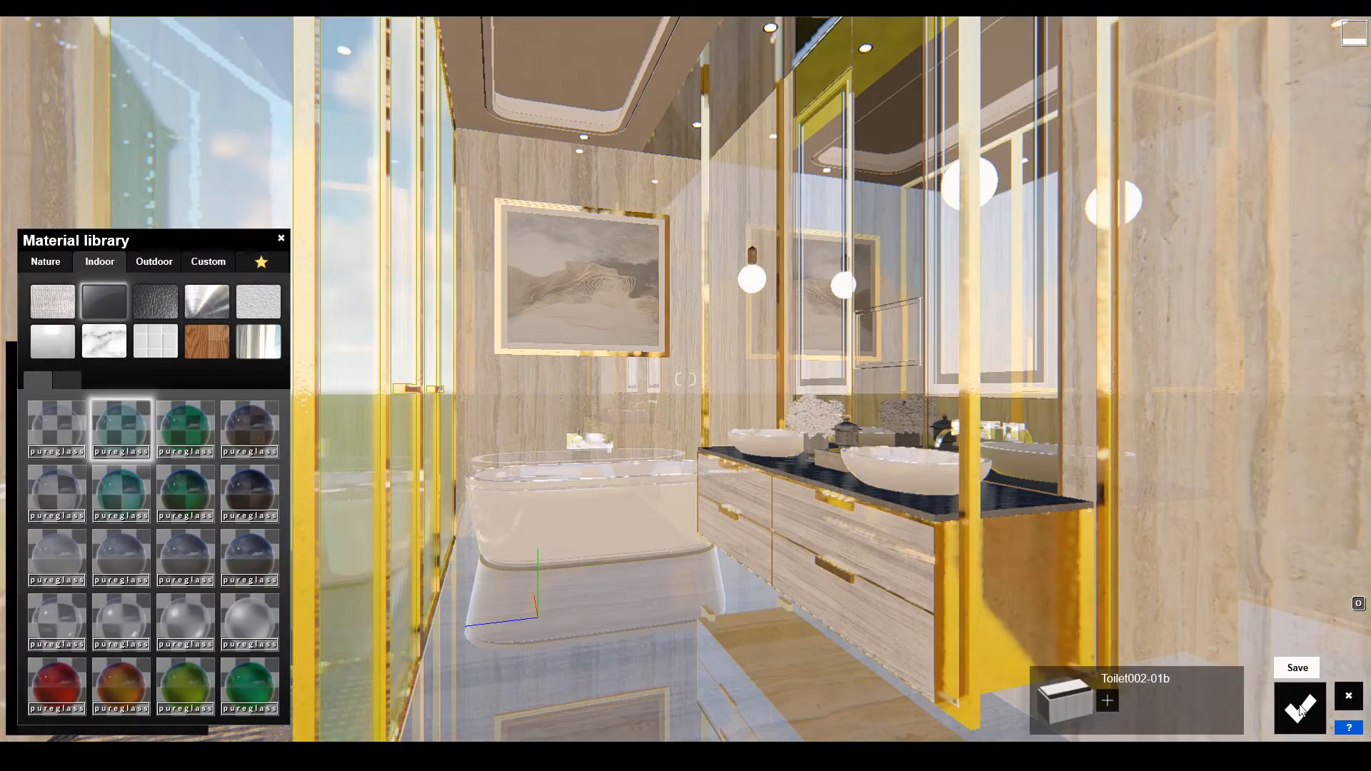
left_click(1300, 708)
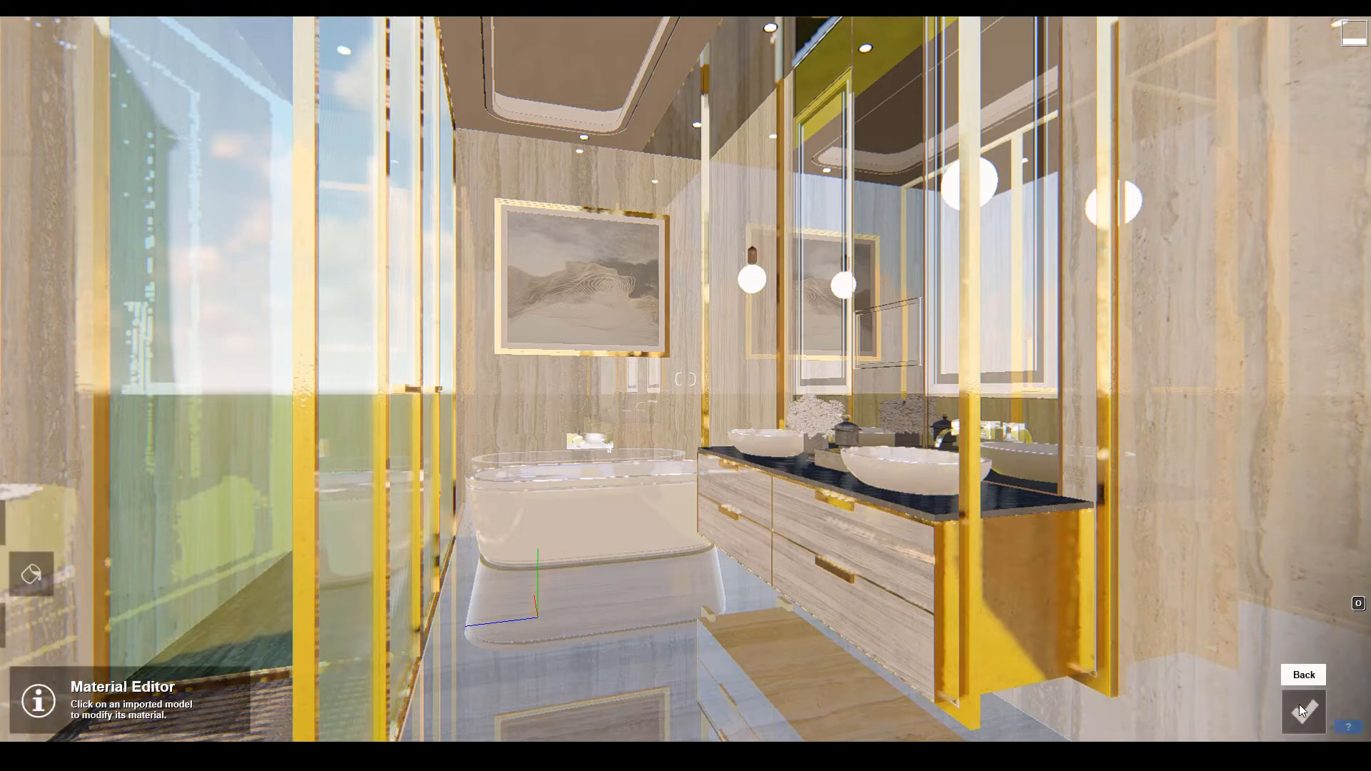
left_click(1301, 709)
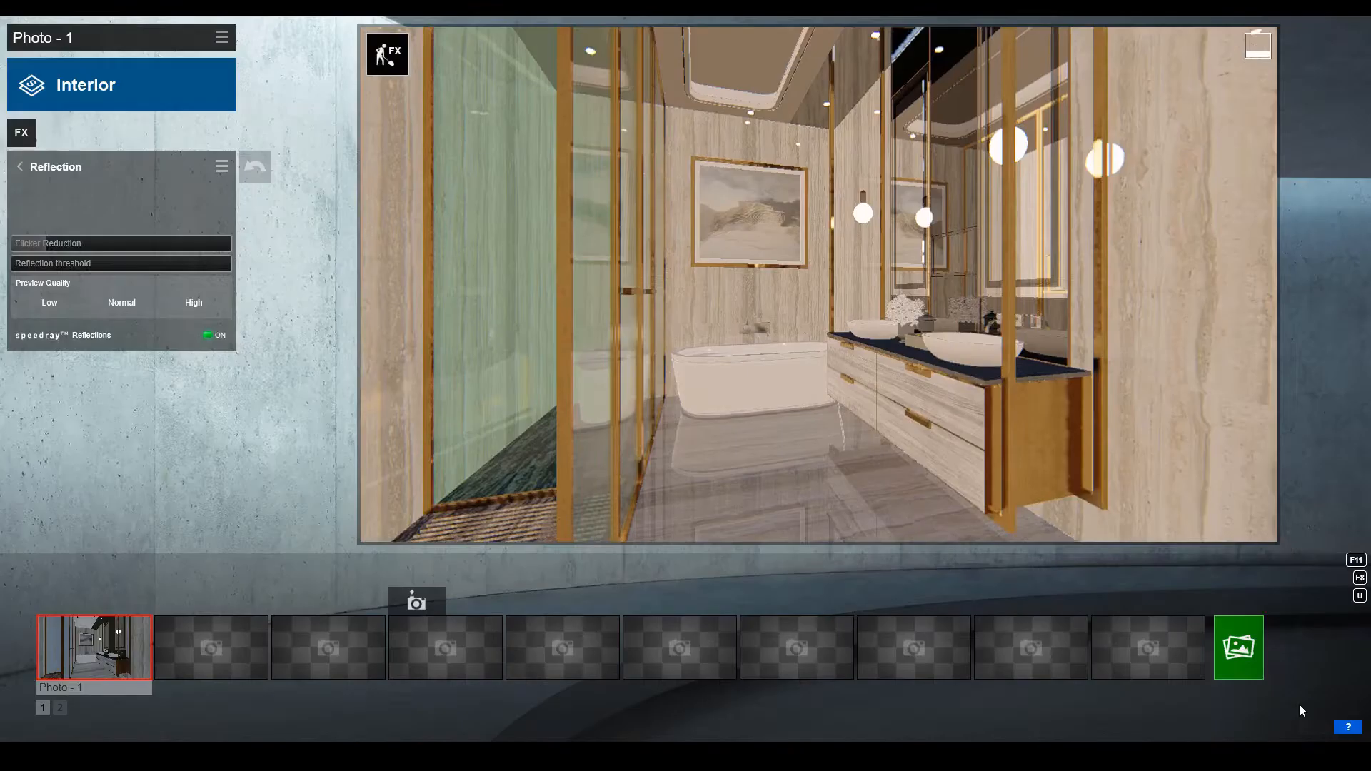
Add a reflection plane on the glass shower partition and accept the Reflection effect's planes.
left_click(47, 214)
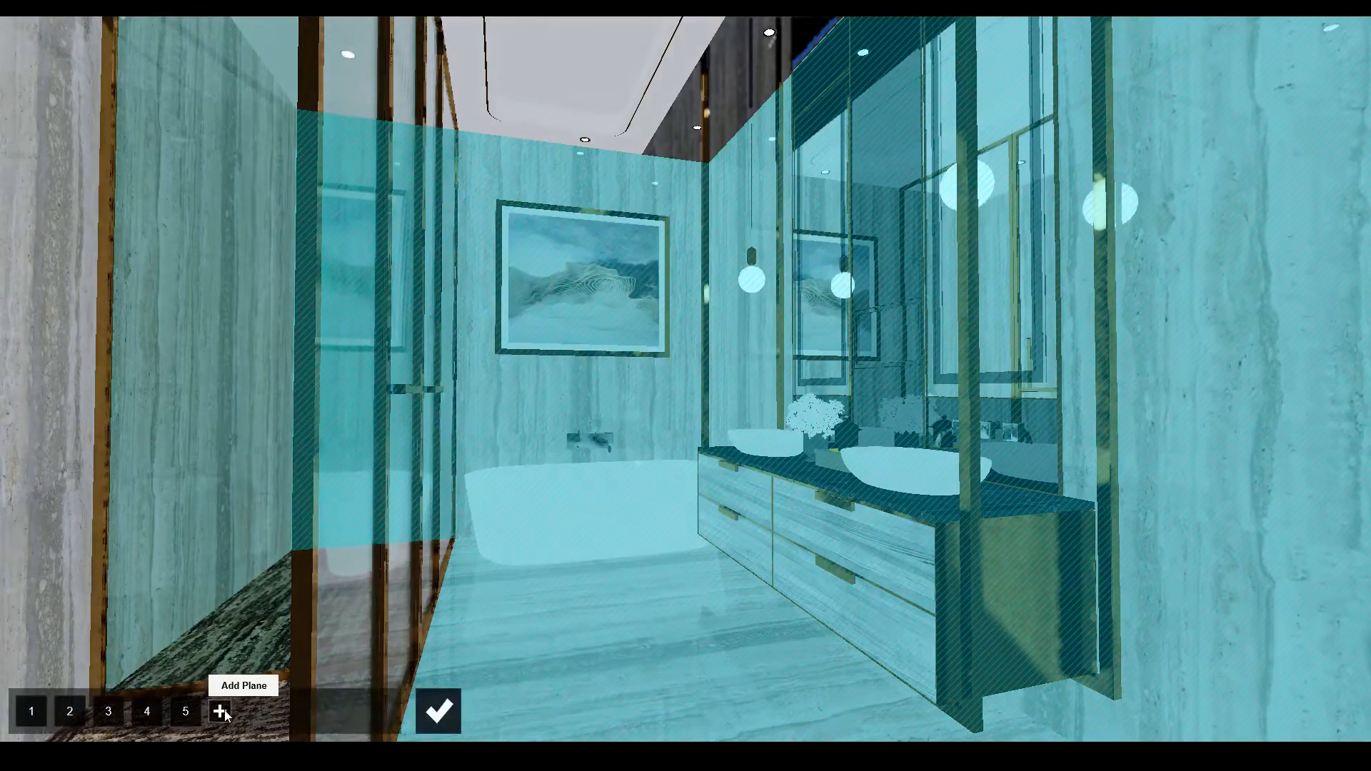
left_click(220, 711)
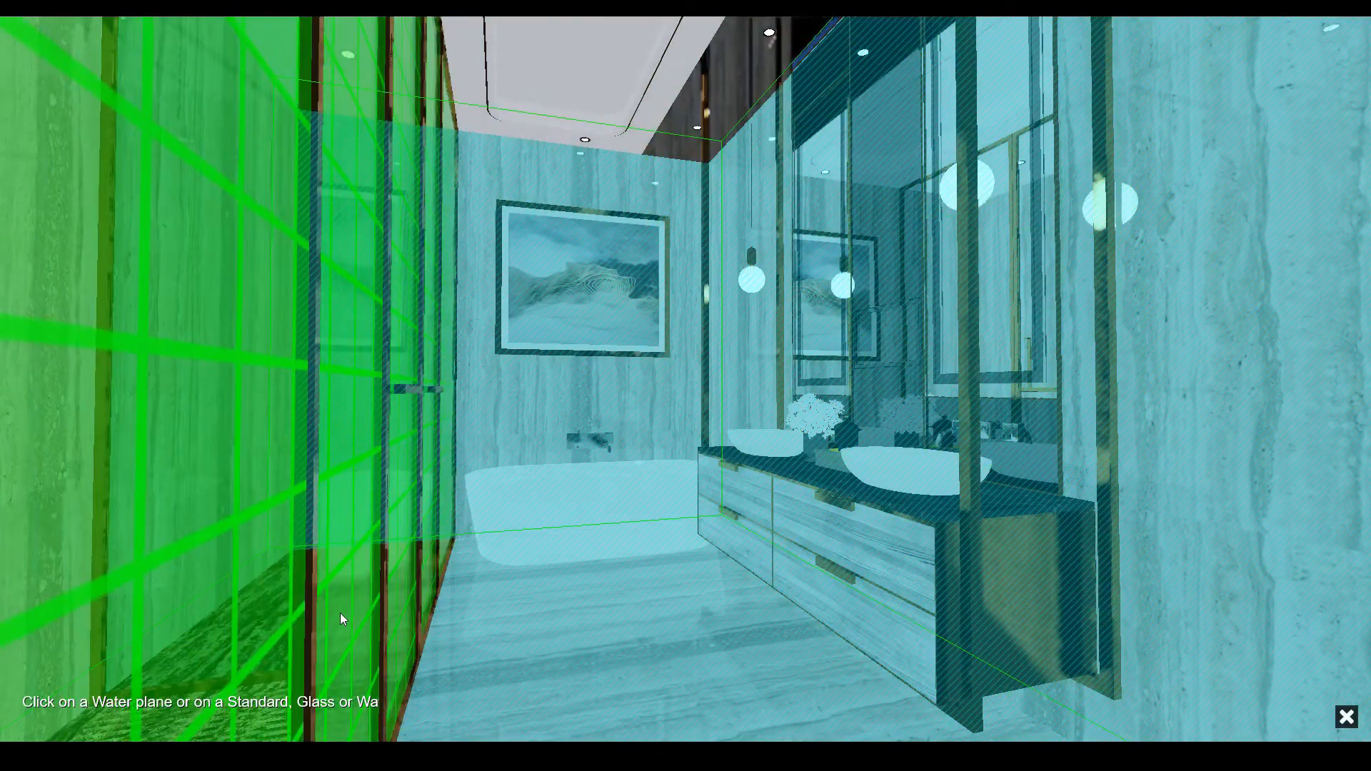
left_click(341, 616)
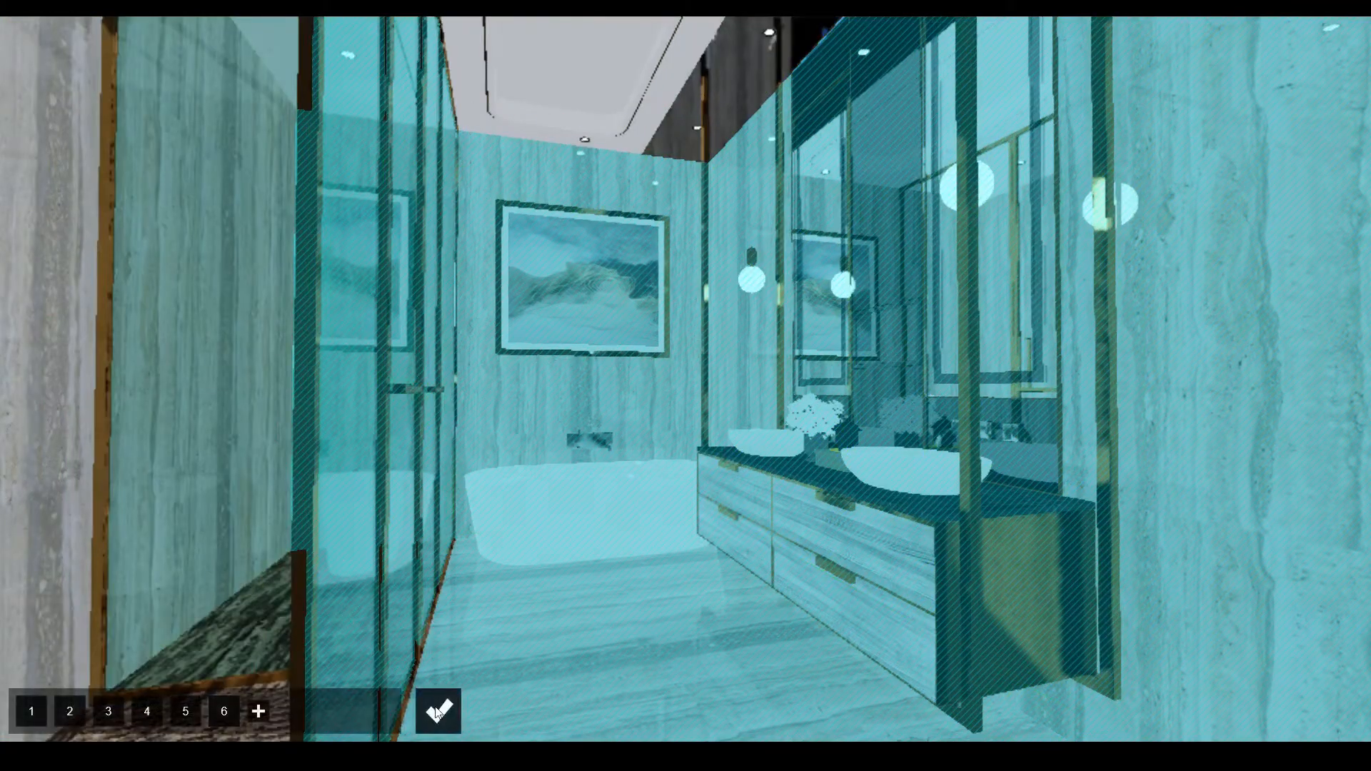
left_click(438, 711)
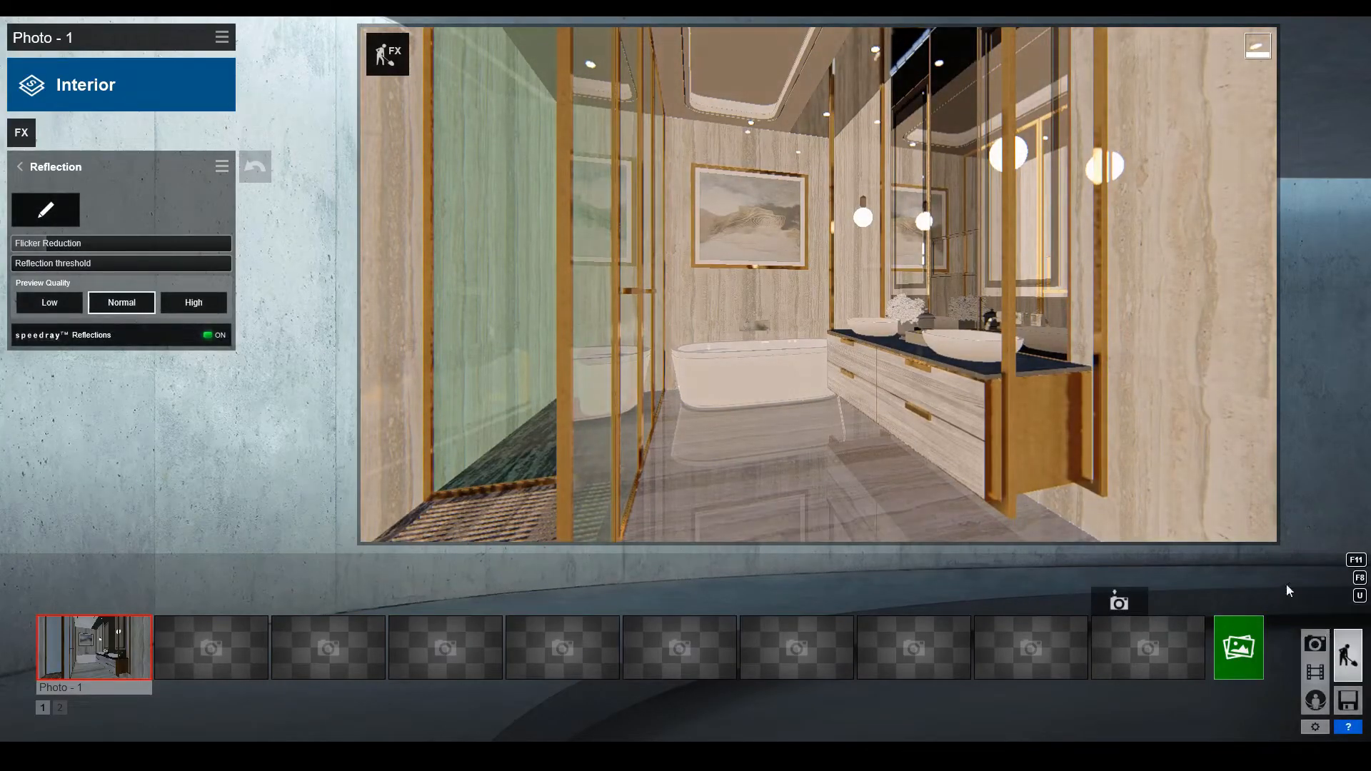
In Build mode, place a Lamp02 spotlight from the Lights and Utilities library at each of the two ceiling downlights near the bathtub's back wall.
key("w")
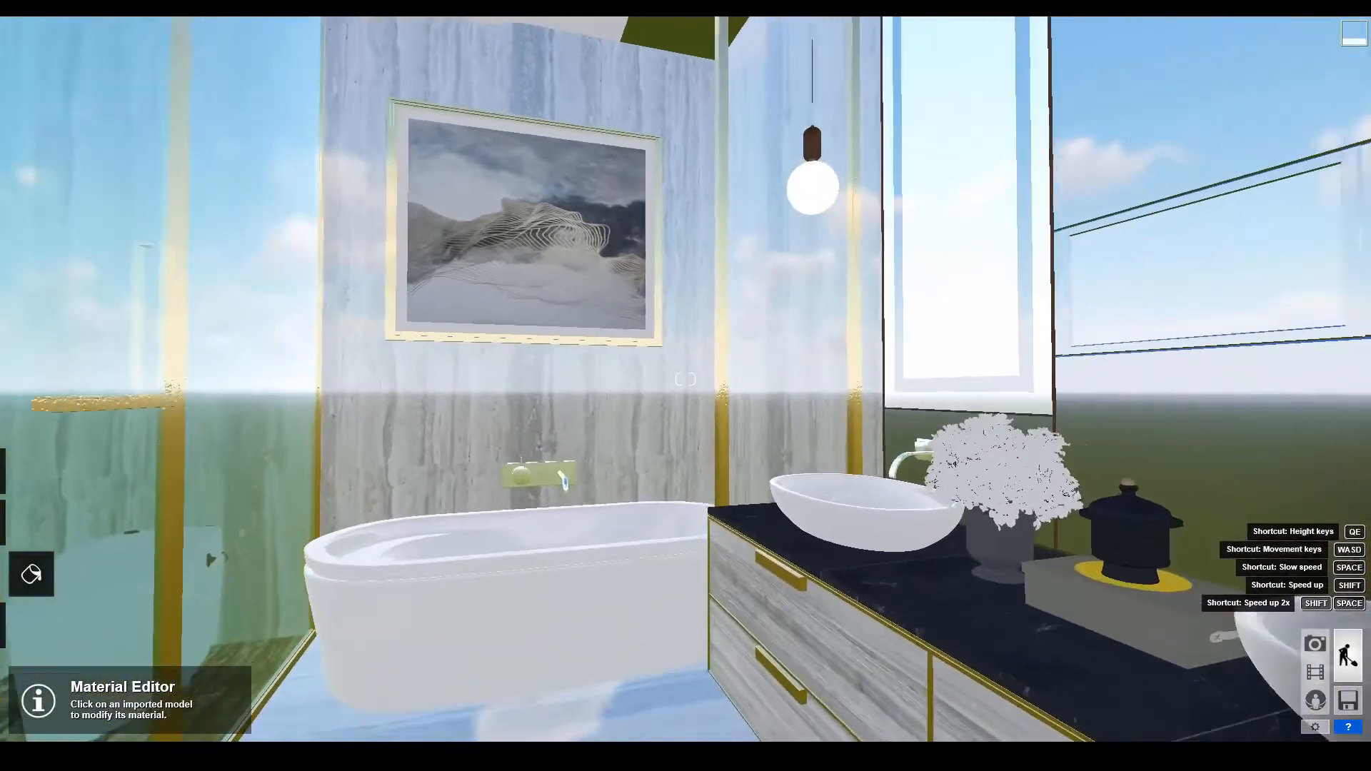
right_click_drag(686, 379, 623, 150)
key("w")
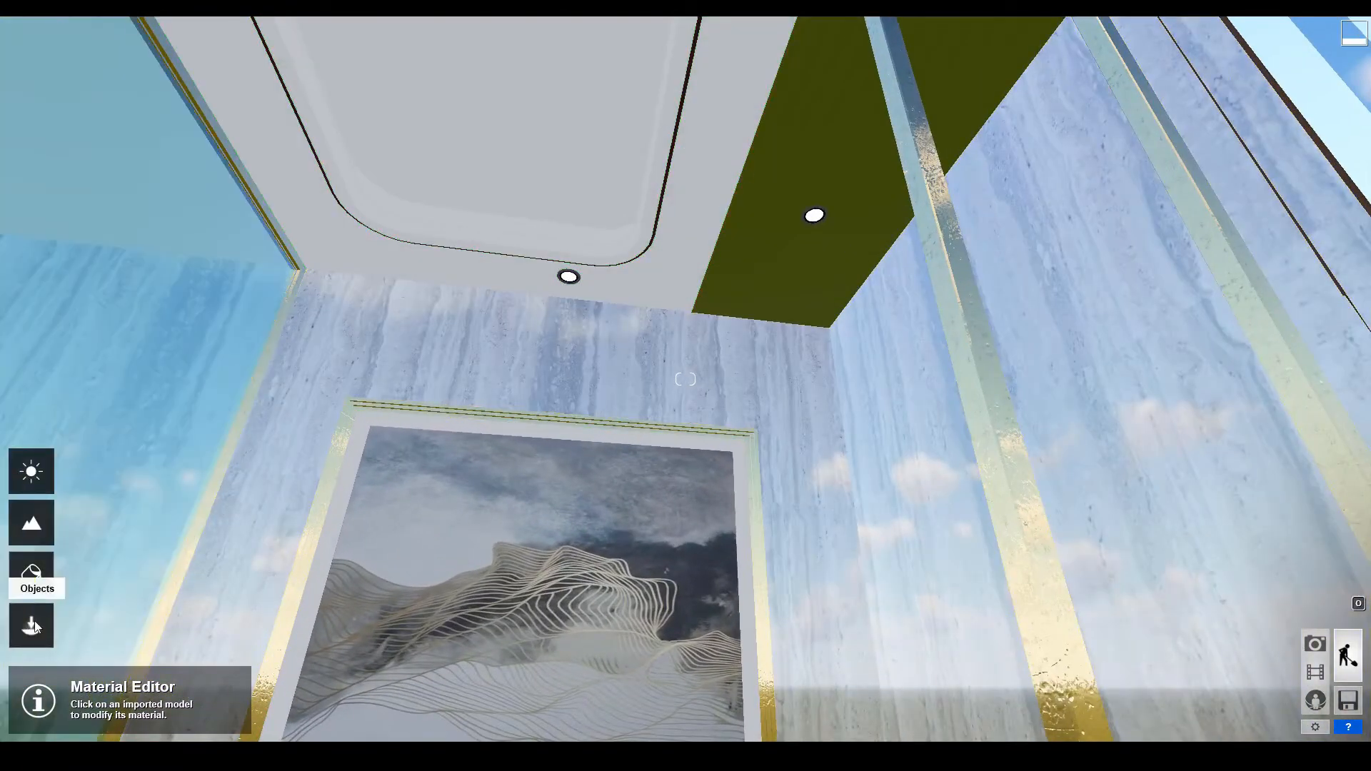
left_click(32, 627)
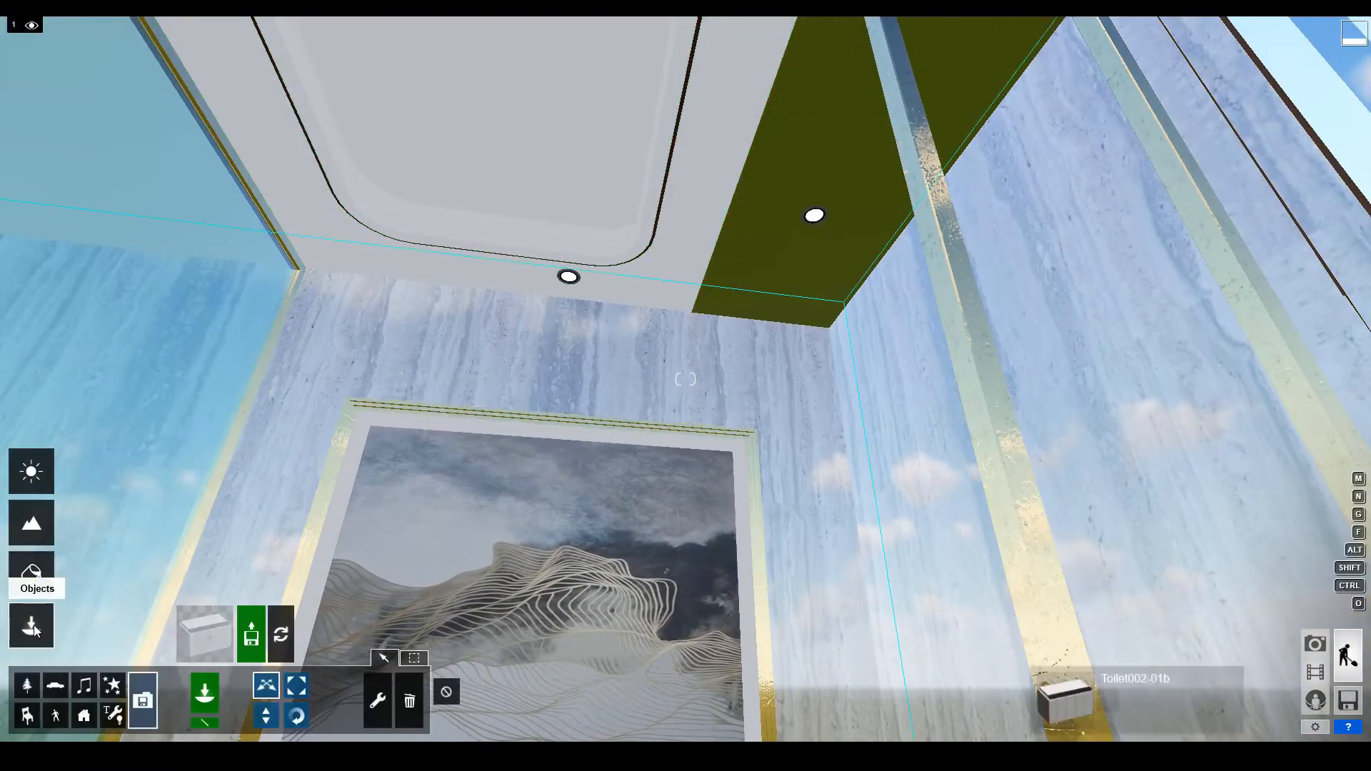
left_click(112, 714)
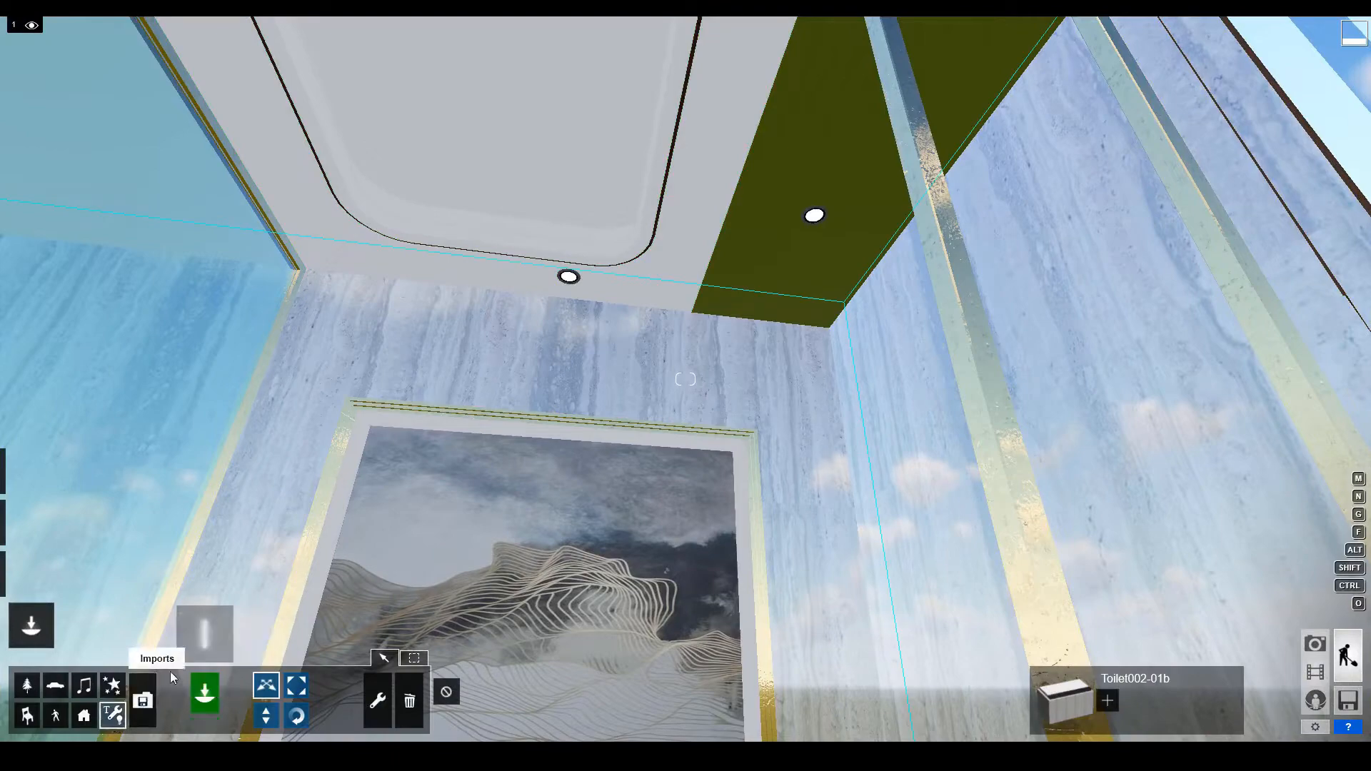
left_click(203, 641)
left_click(370, 164)
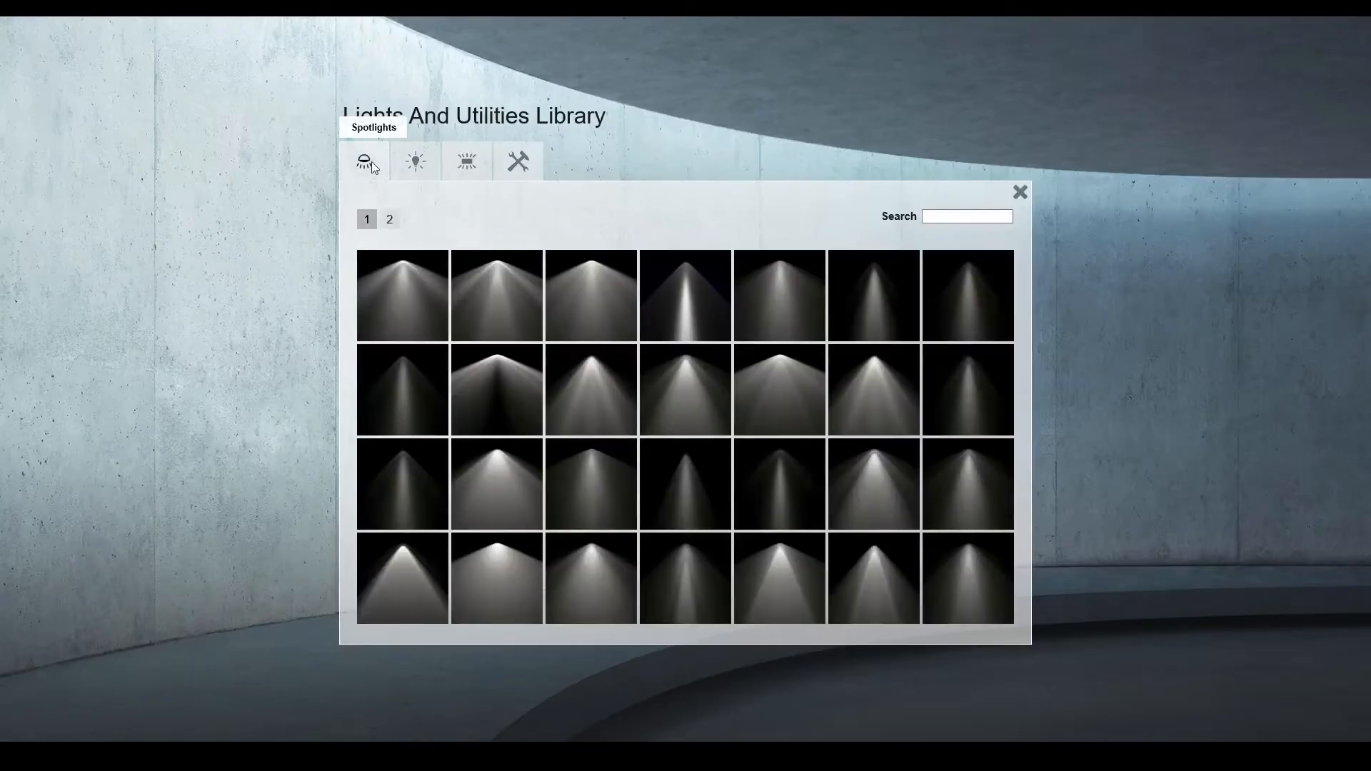
left_click(490, 291)
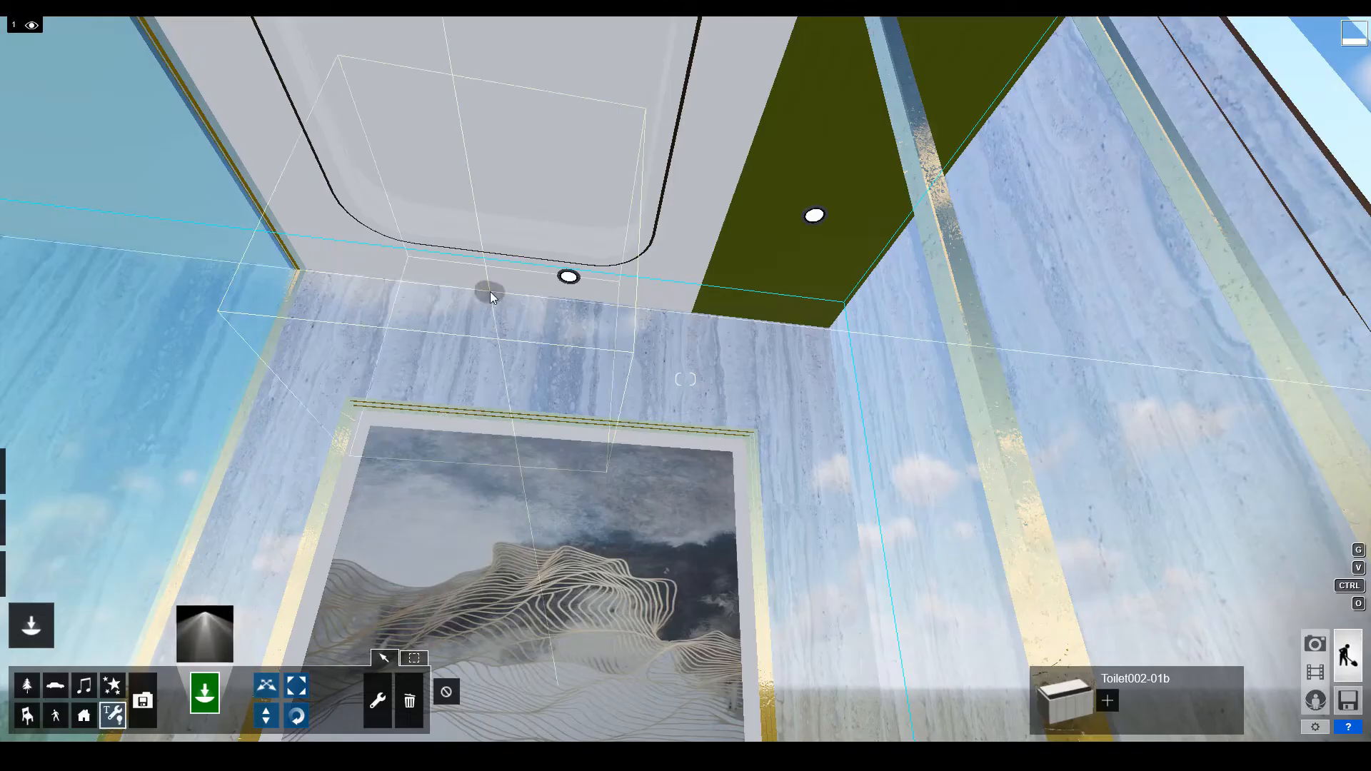
left_click(569, 278)
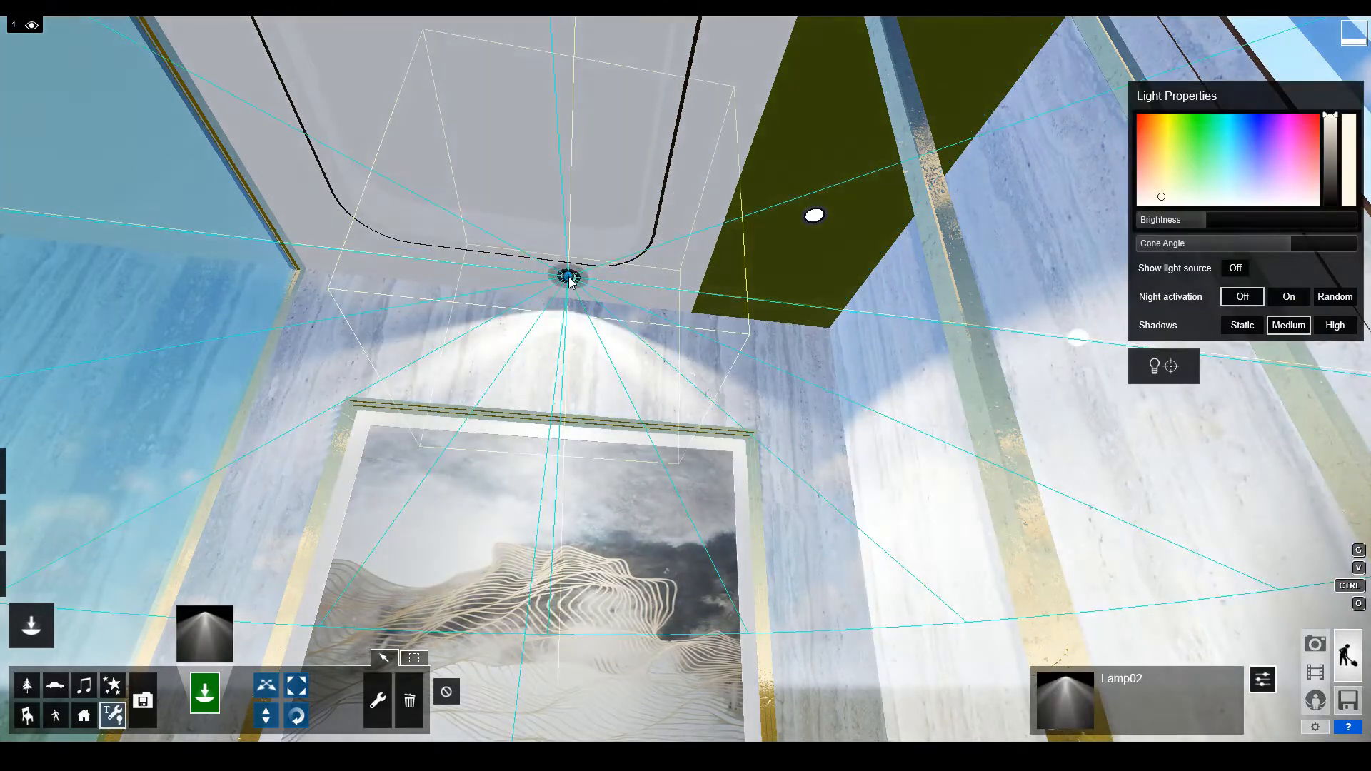
left_click(814, 216)
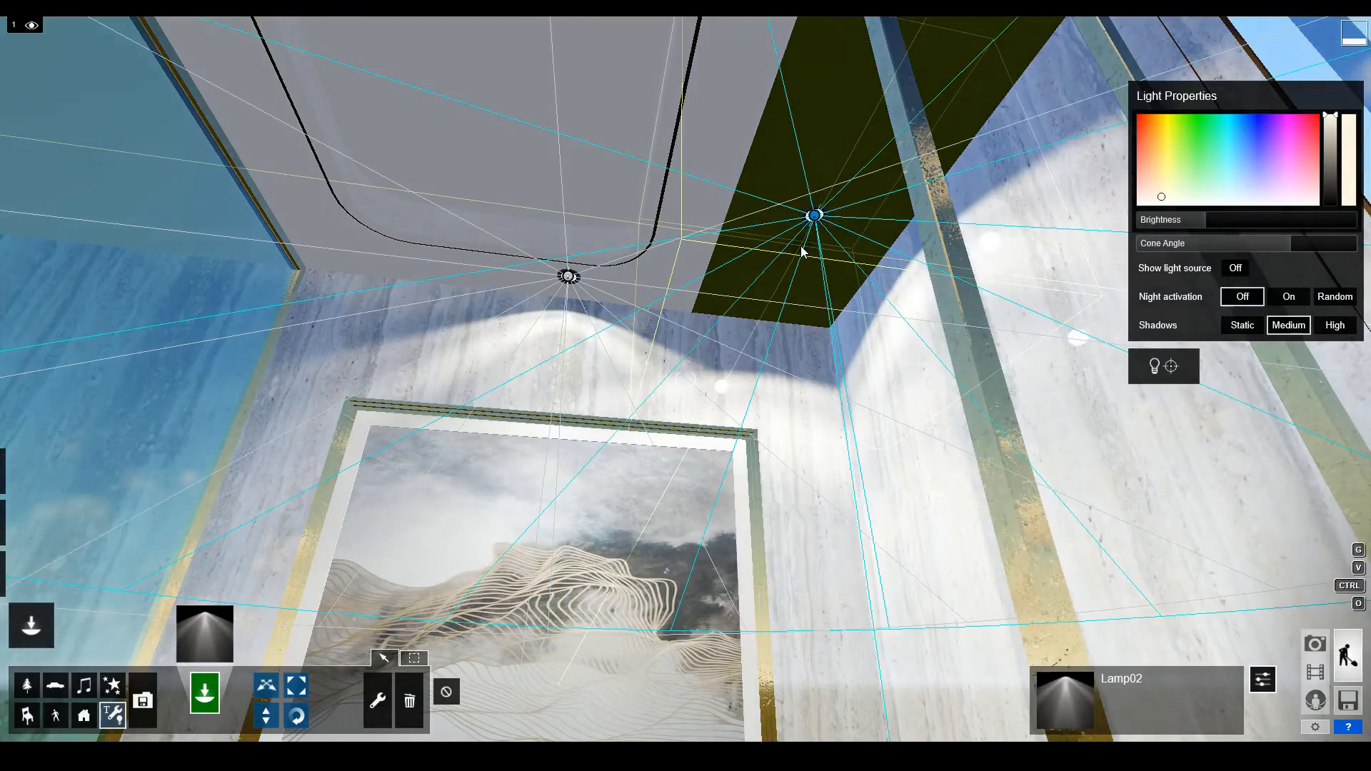
Place a Lamp02 spotlight at each of the two downlights in the dark ceiling strip above the vanity mirrors.
key("w")
key("d")
key("a")
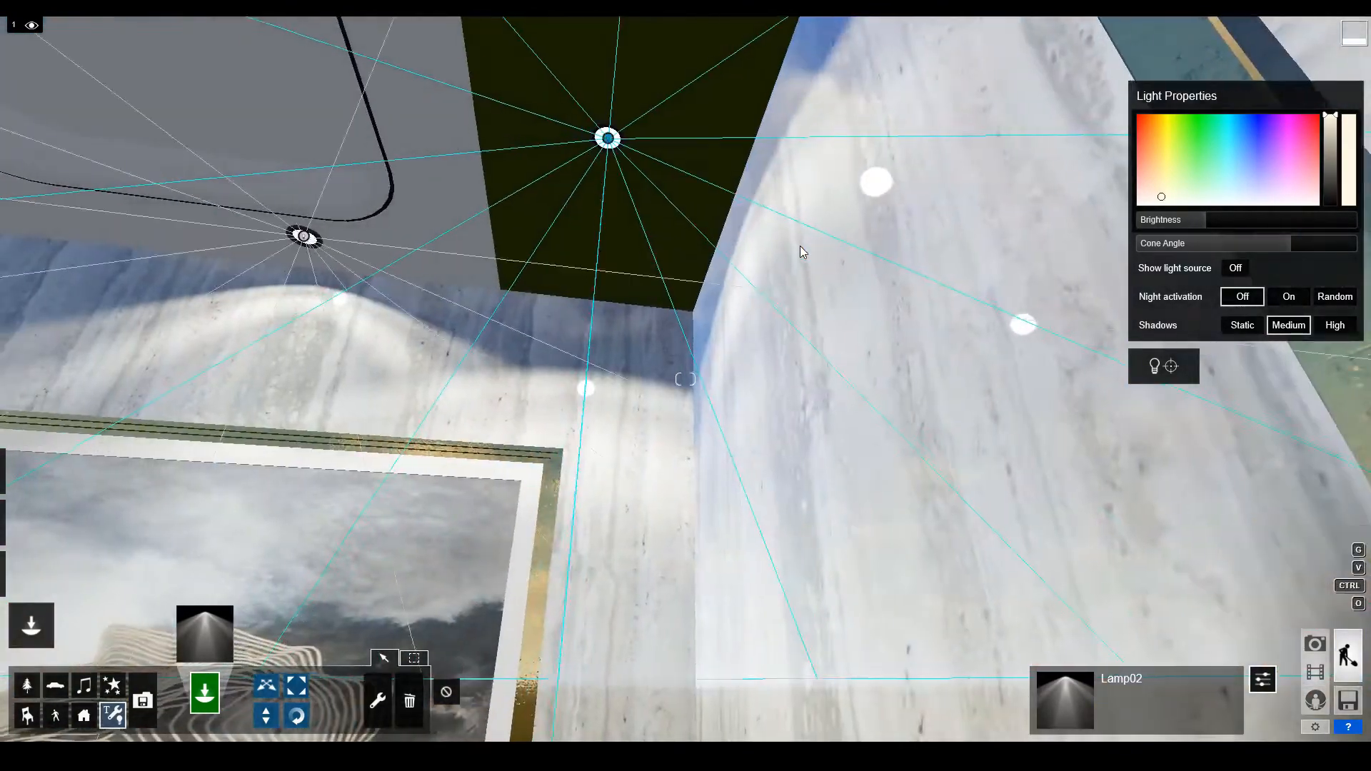
key("s")
key("q")
key("w")
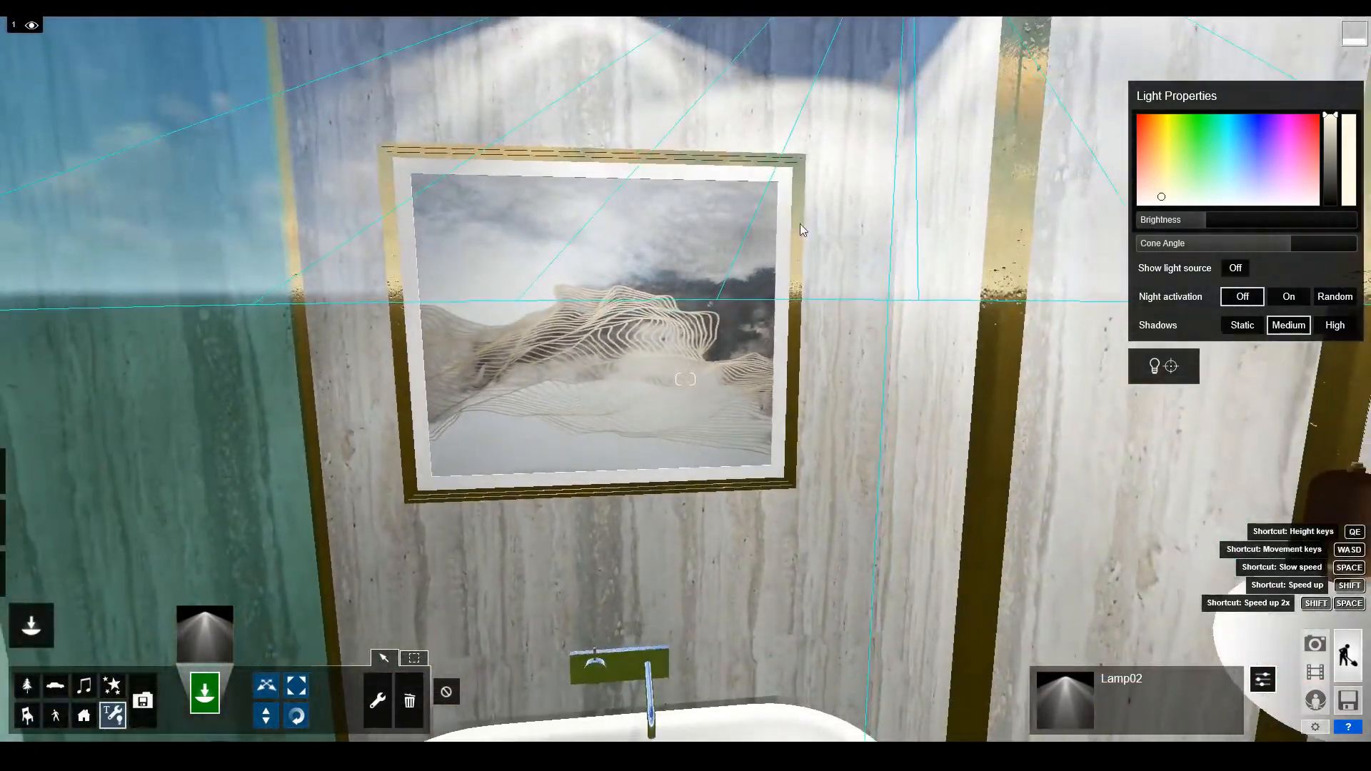
key("s")
right_click_drag(800, 229, 800, 143)
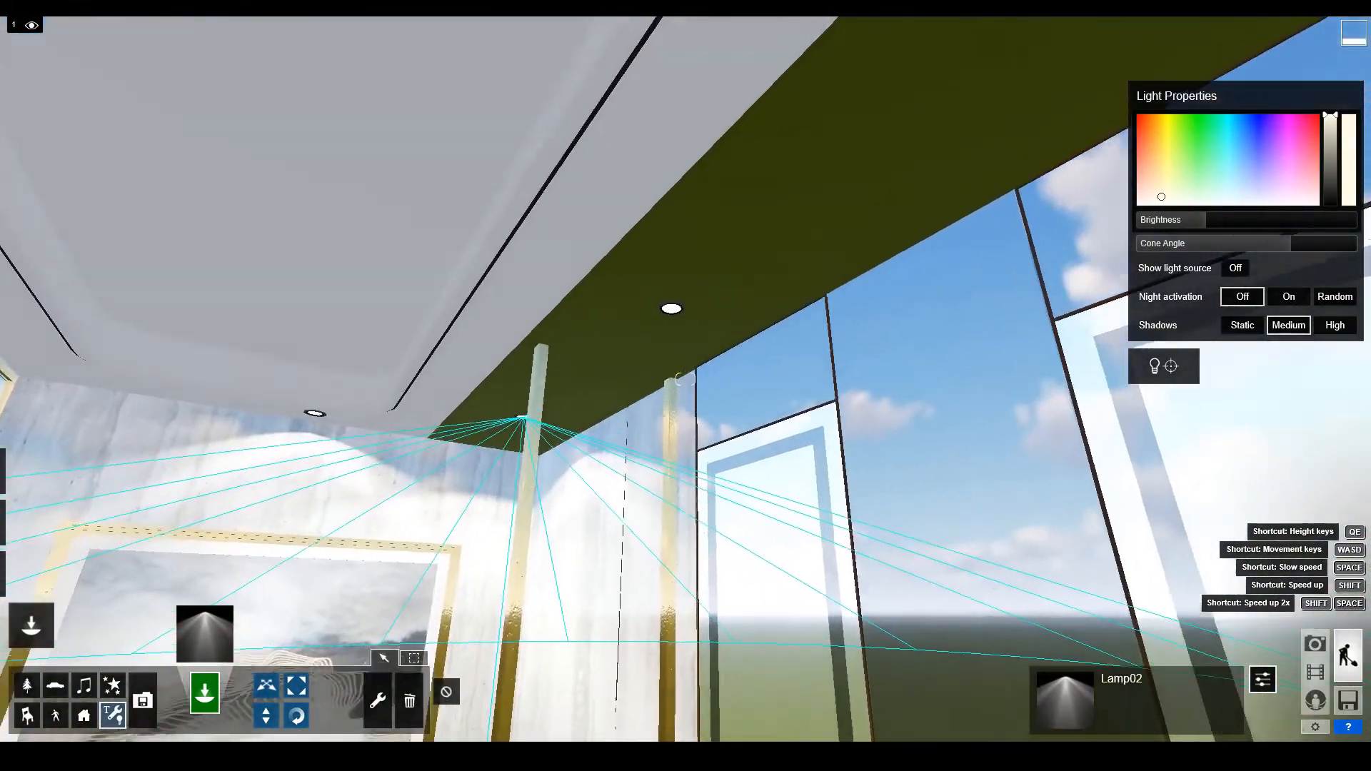
key("w")
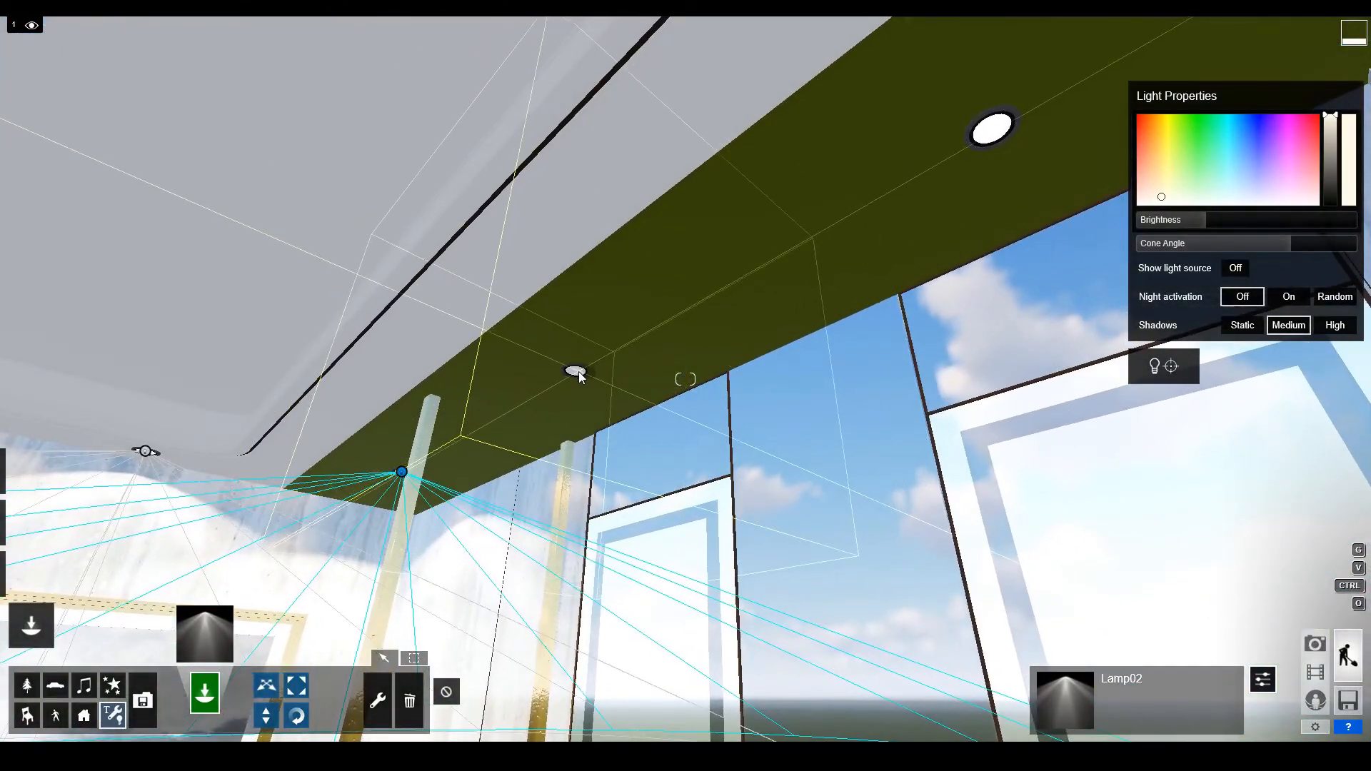
left_click(576, 373)
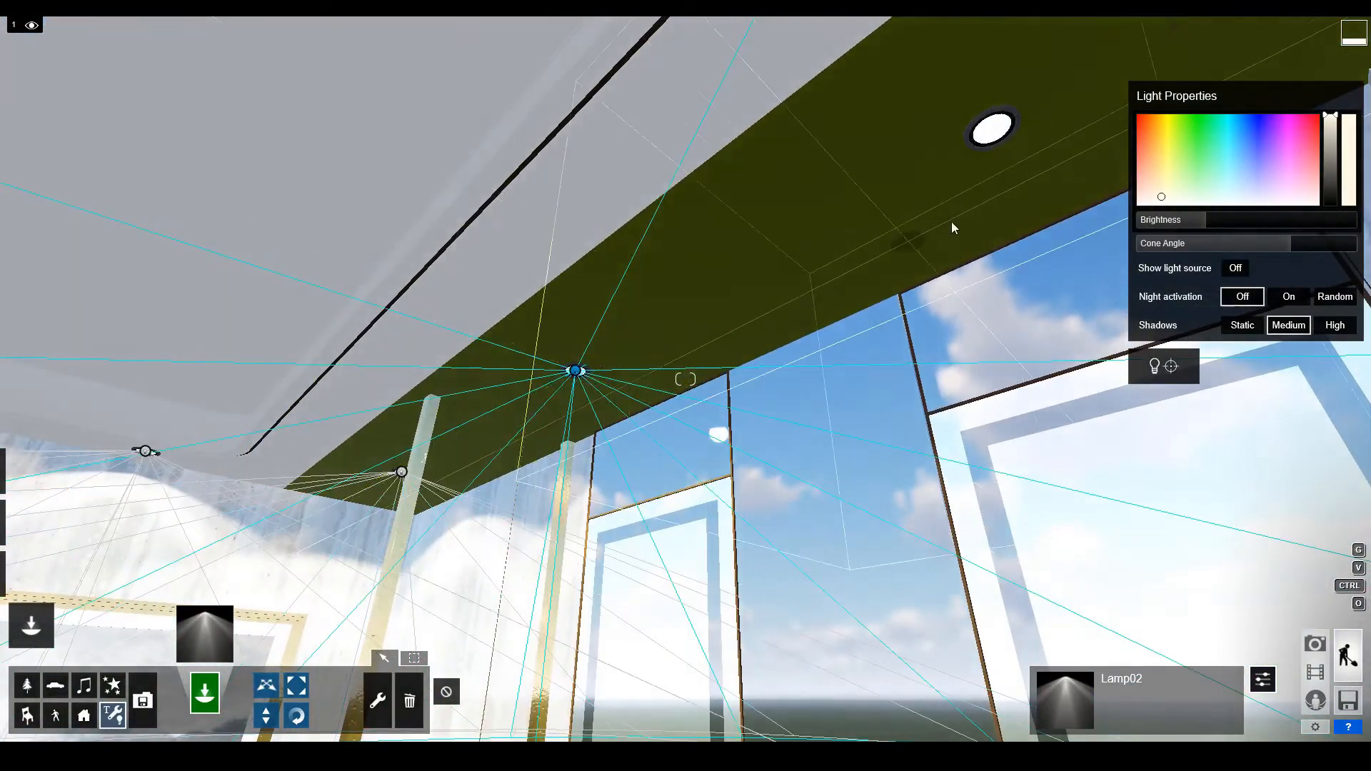
left_click(989, 132)
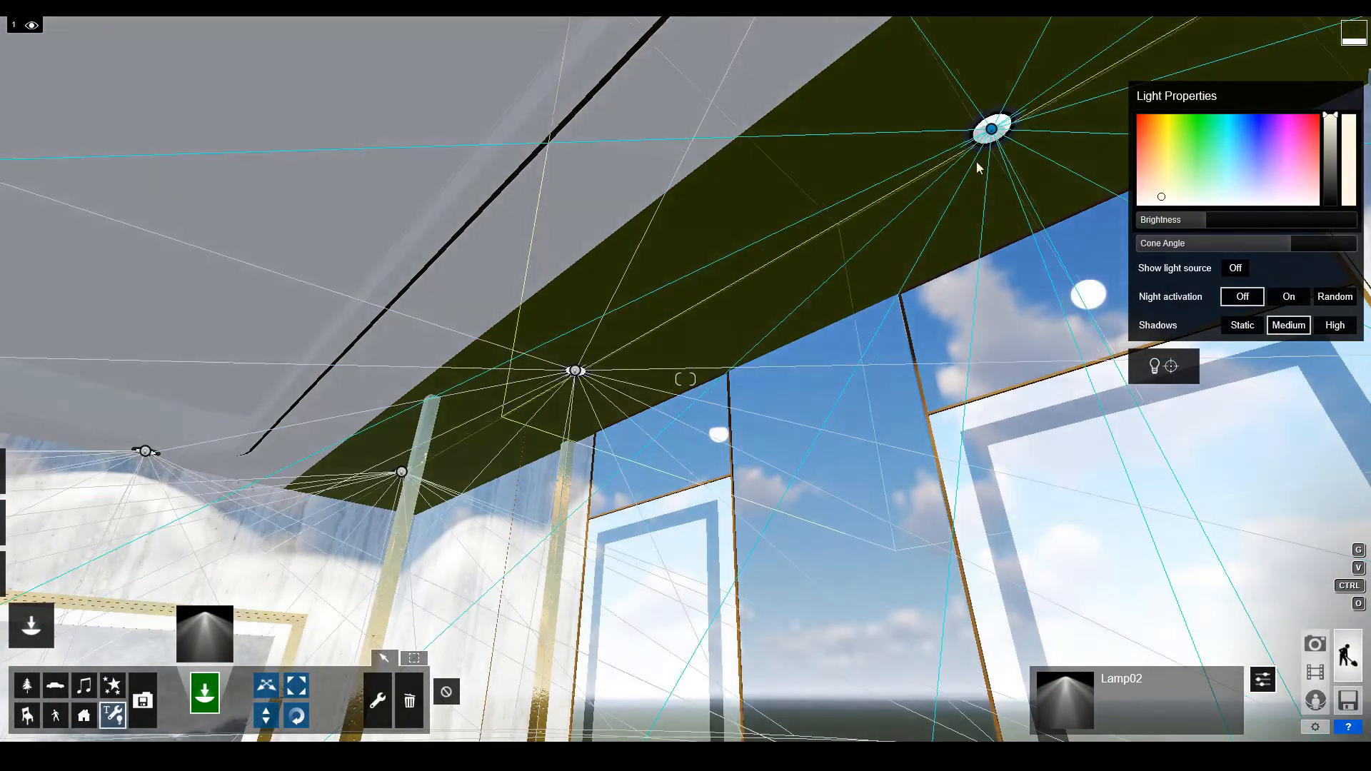
Select all four ceiling spotlights together, lower their brightness and narrow their cone angle.
mouse_move(854, 294)
right_mouse_down()
mouse_move(835, 350)
mouse_move(851, 295)
right_mouse_up()
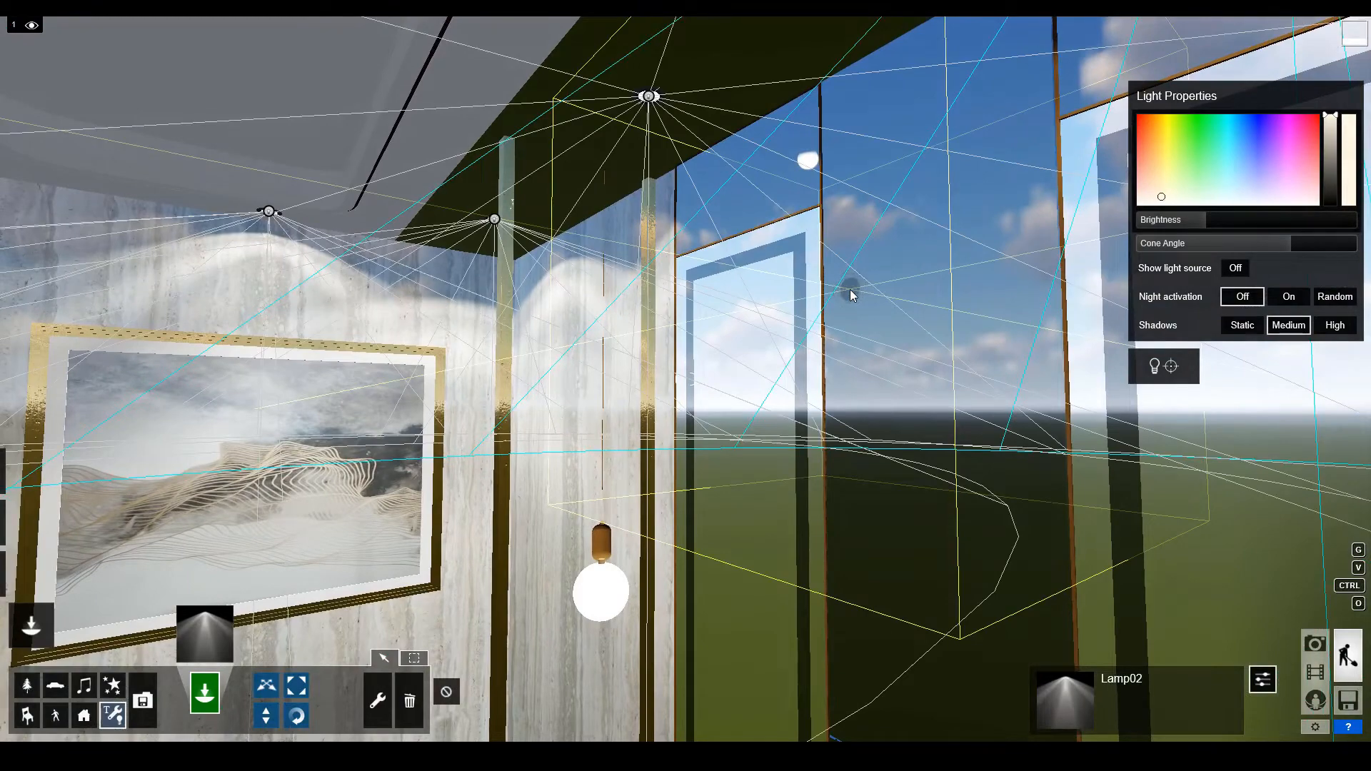
left_click_drag(851, 295, 519, 389)
scroll(520, 389, "down", 2)
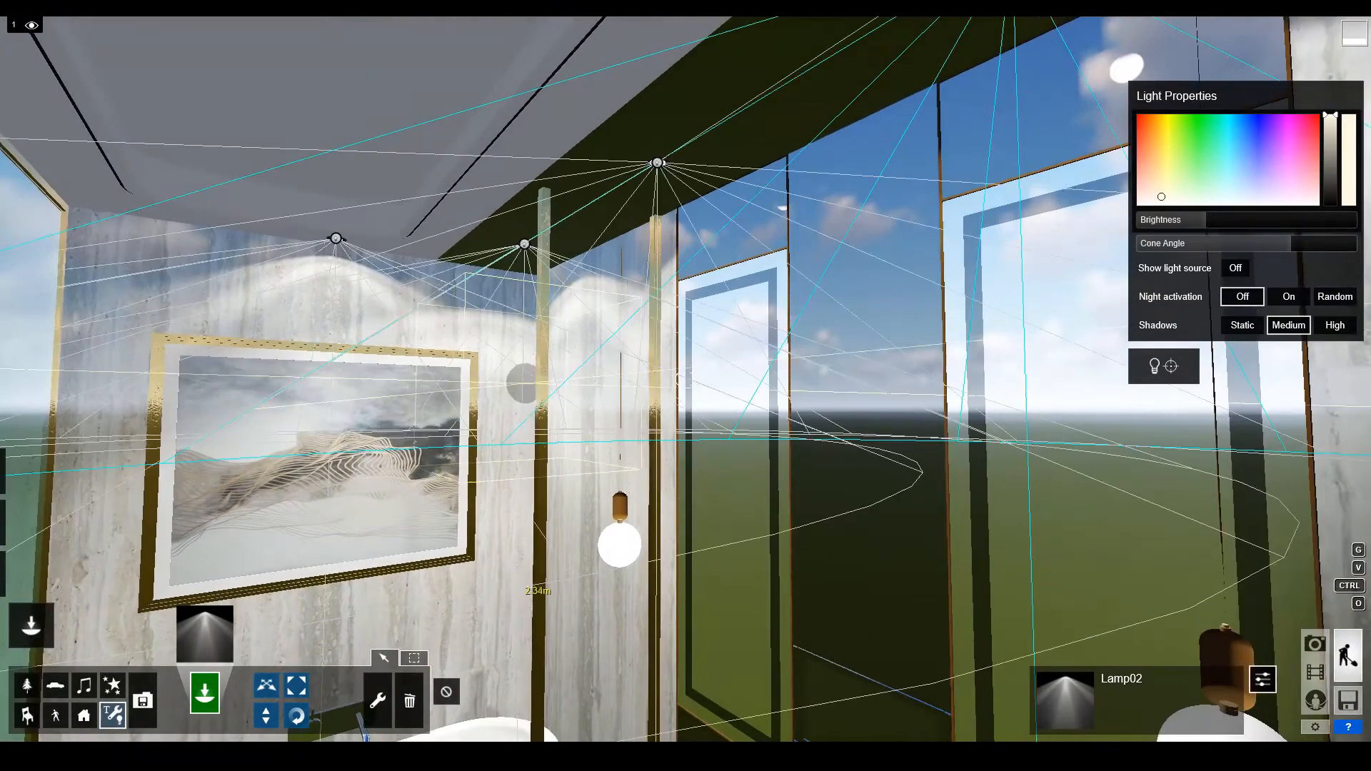
right_click_drag(520, 389, 635, 330)
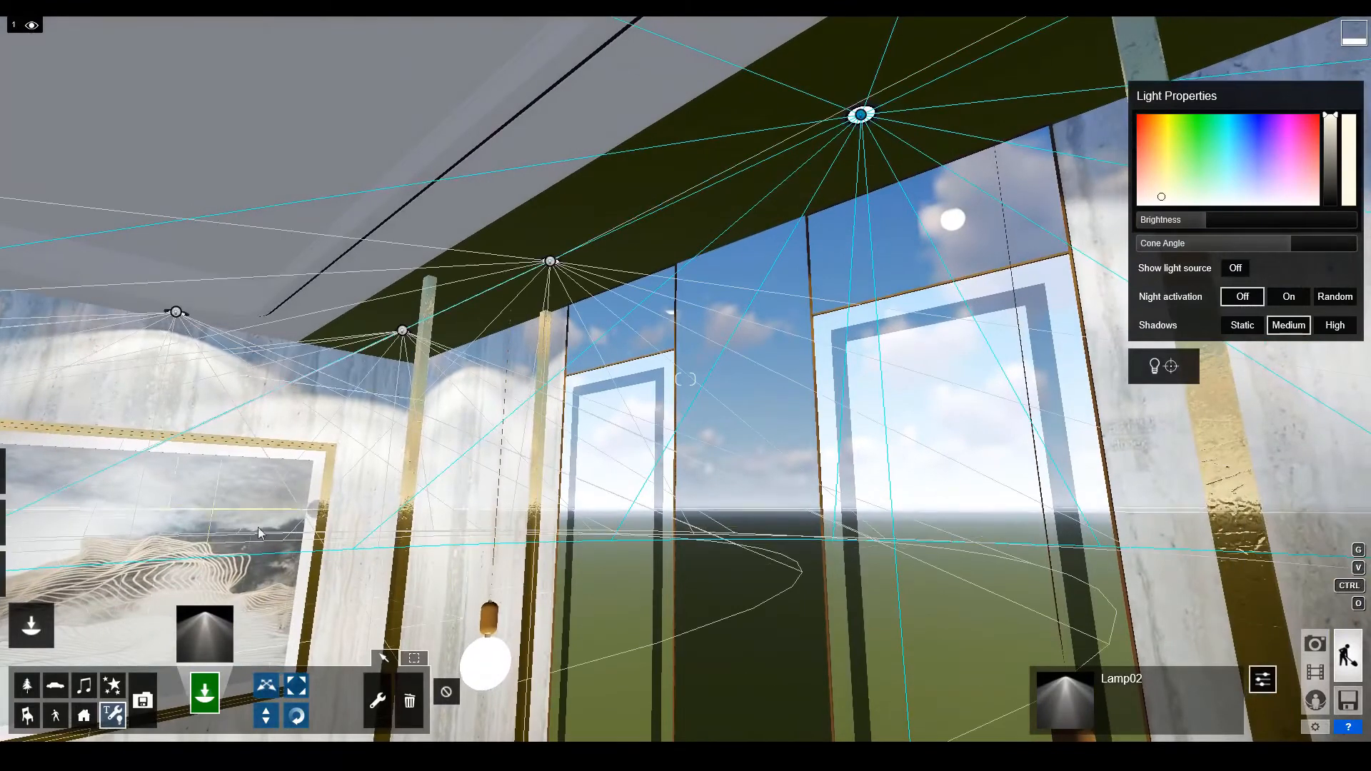
left_click(266, 685)
left_click_drag(935, 77, 107, 434, "ctrl")
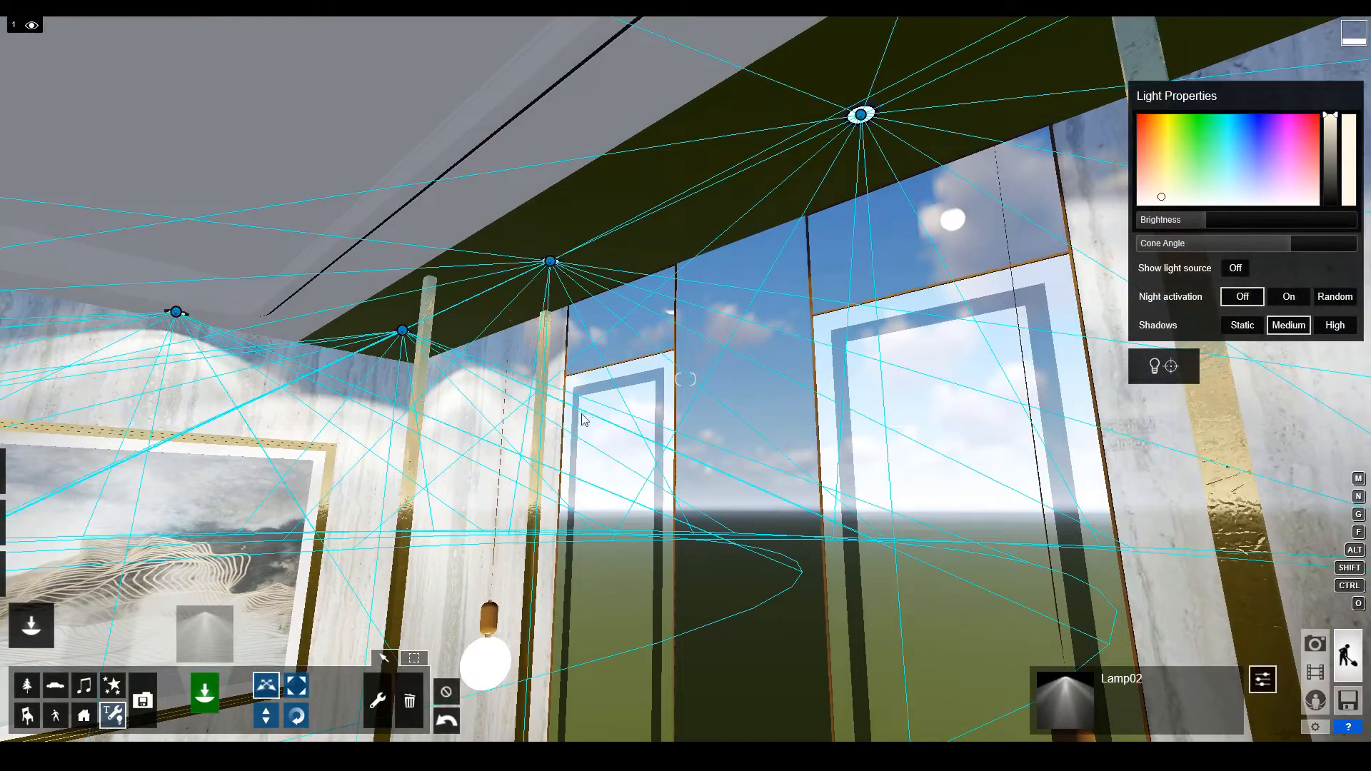
mouse_move(1172, 224)
left_mouse_down()
mouse_move(1185, 227)
mouse_move(1170, 227)
left_mouse_up()
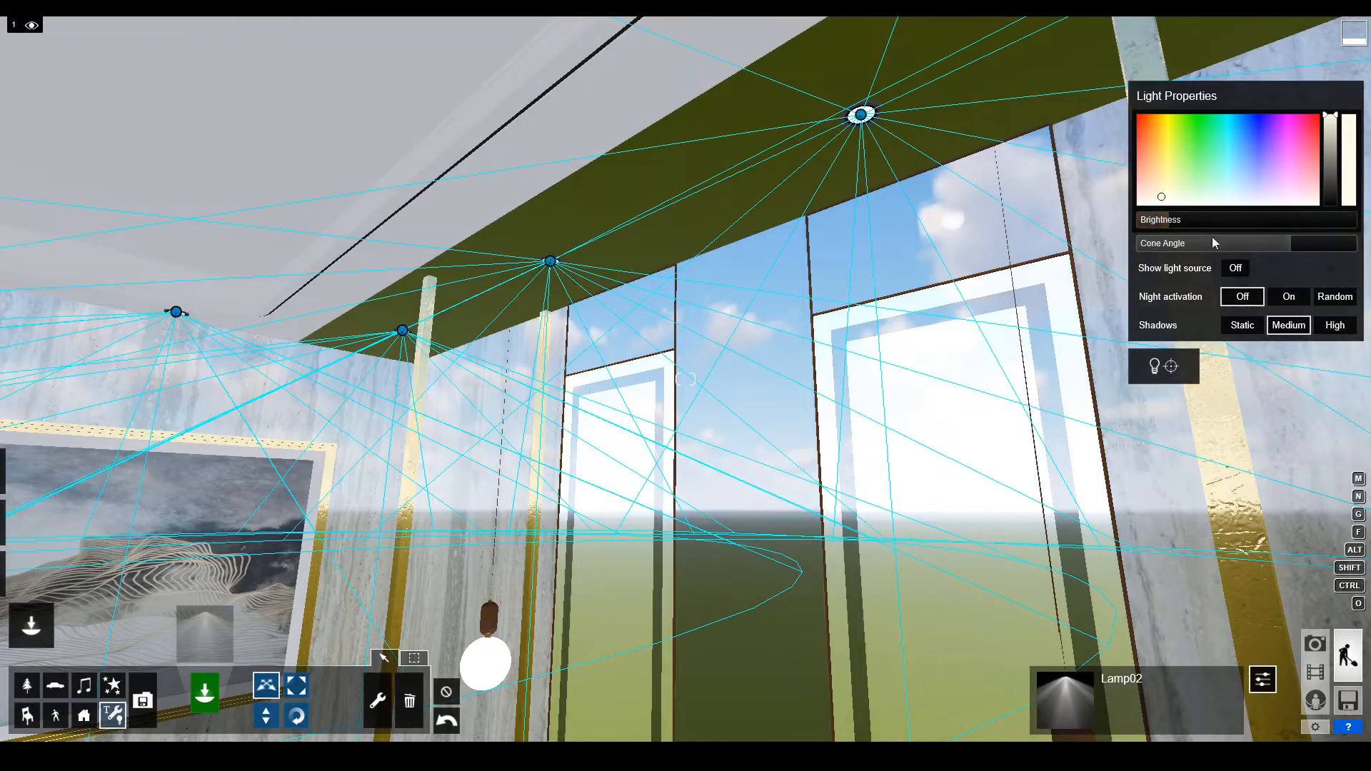
left_click_drag(1243, 244, 1238, 243)
Return to Photo mode, restore the Photo - 1 camera view and leave the Reflection effect's settings.
right_click_drag(722, 528, 723, 528)
key("s")
key("s")
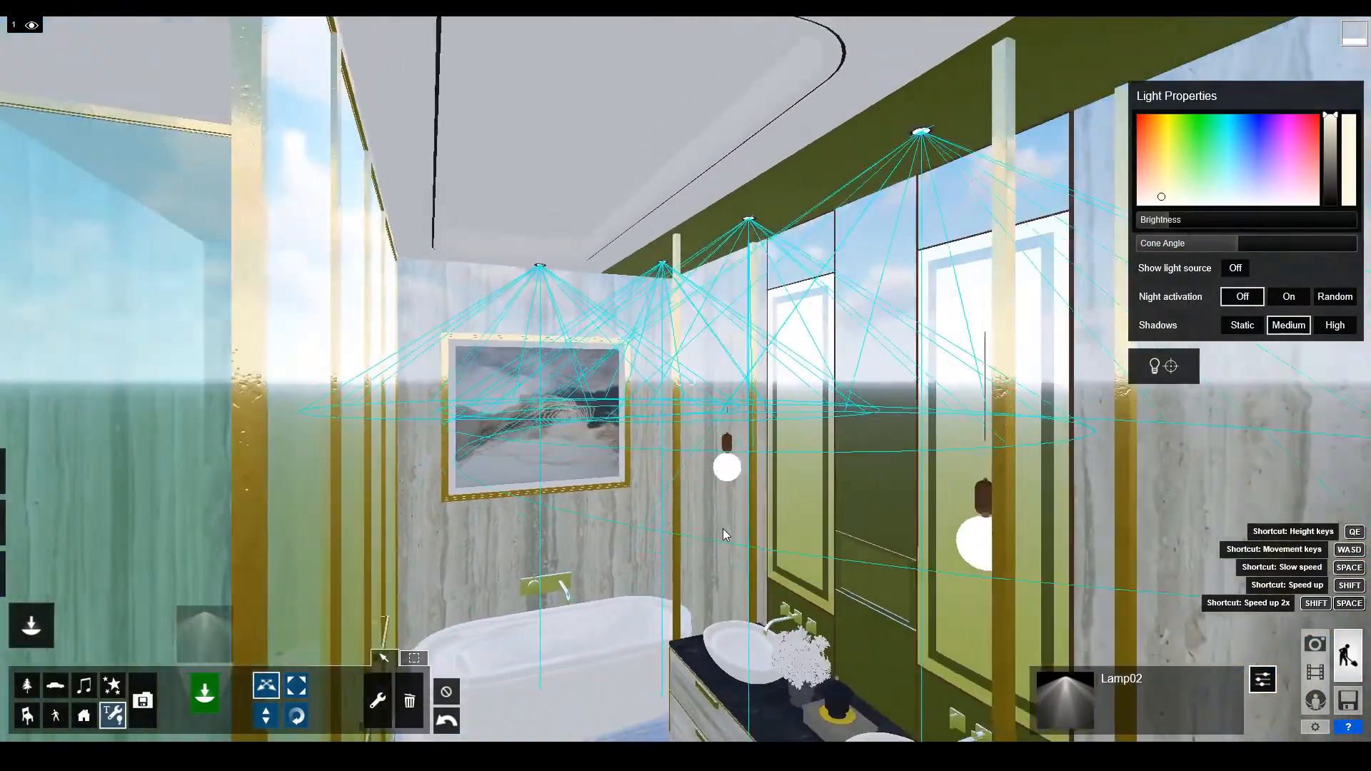
key("s")
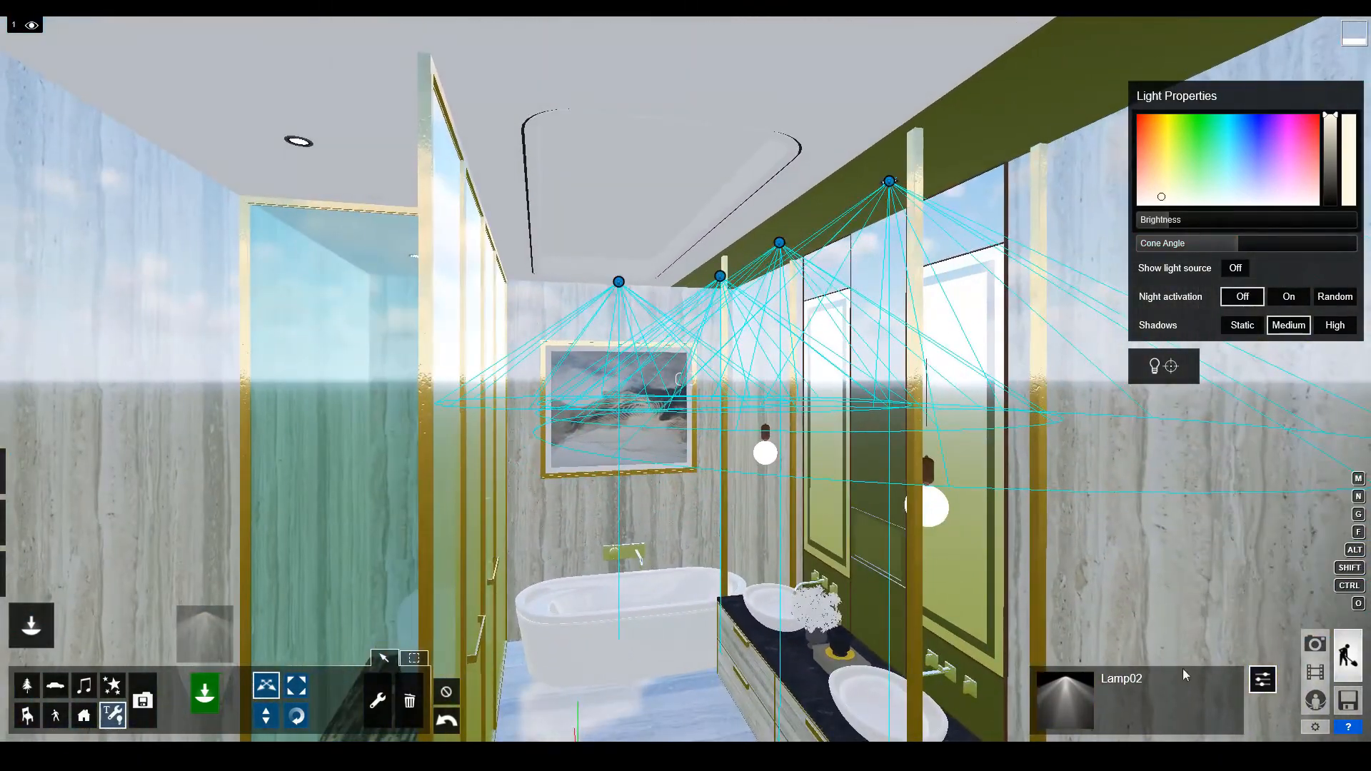
left_click(1315, 644)
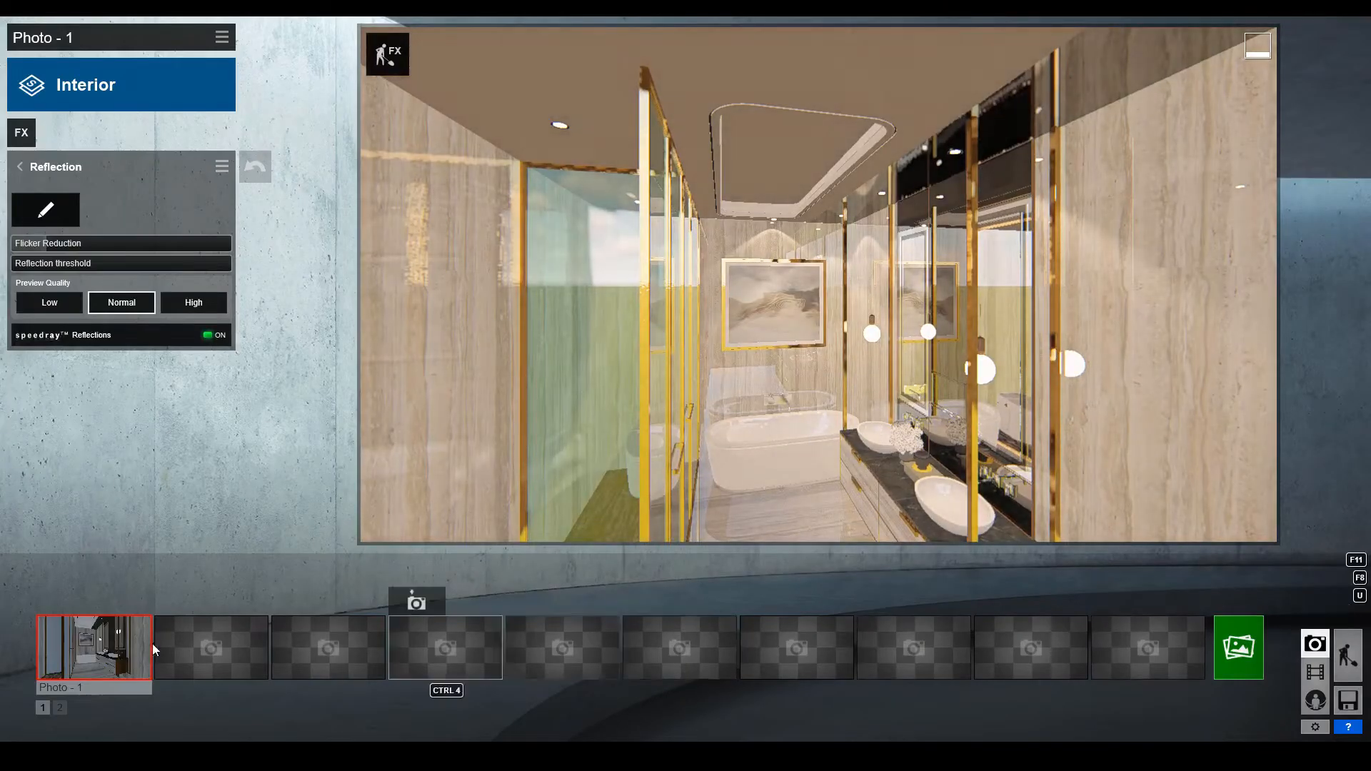
left_click(105, 651)
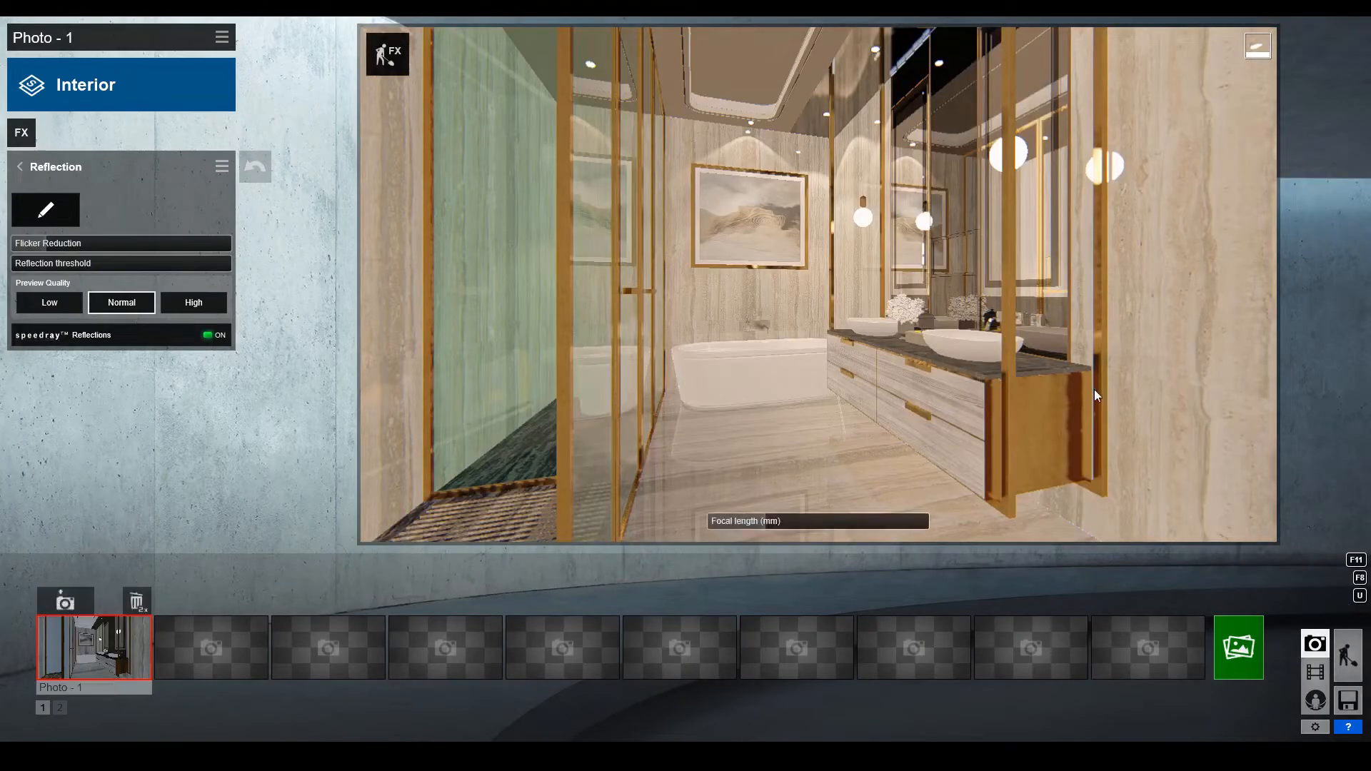
left_click(21, 167)
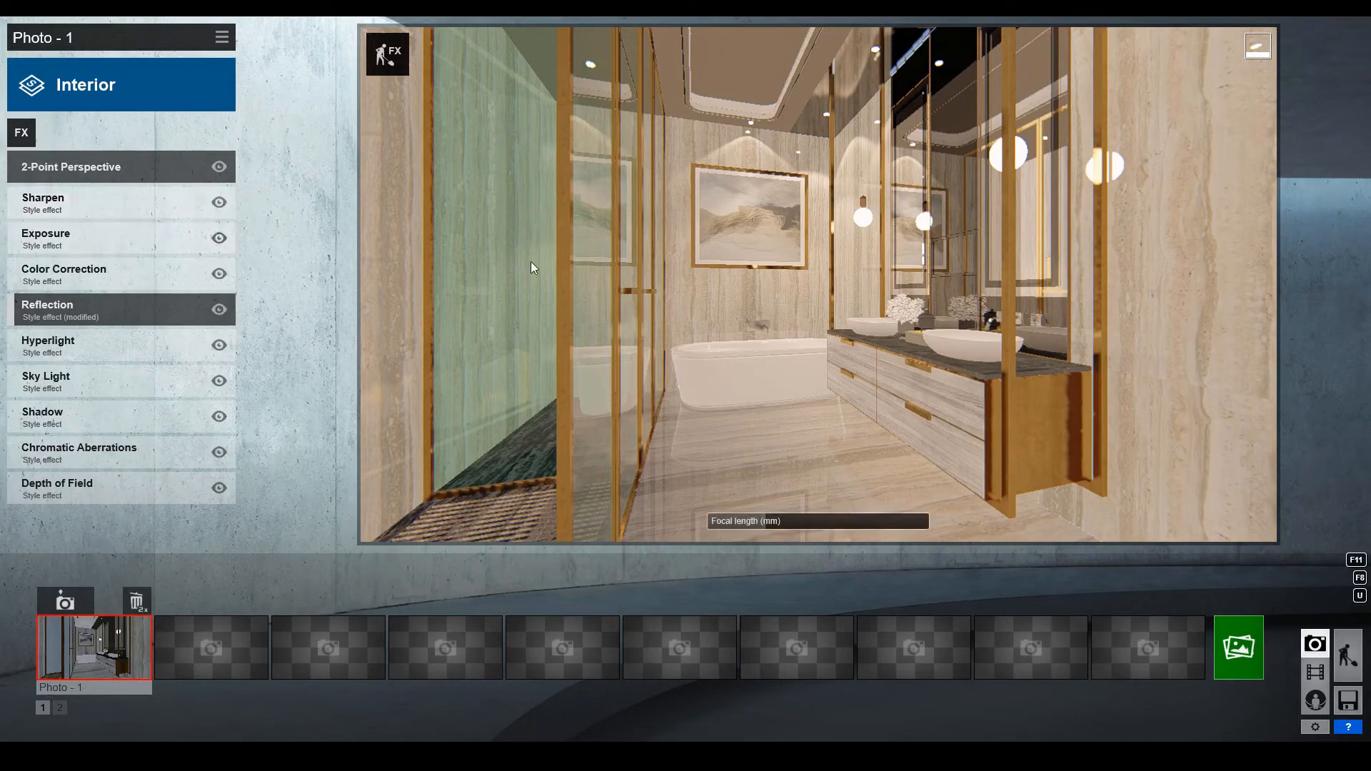
Render the current shot at Desktop size (1920x1080), overwrite the existing image file and close the finished render.
left_click(1245, 661)
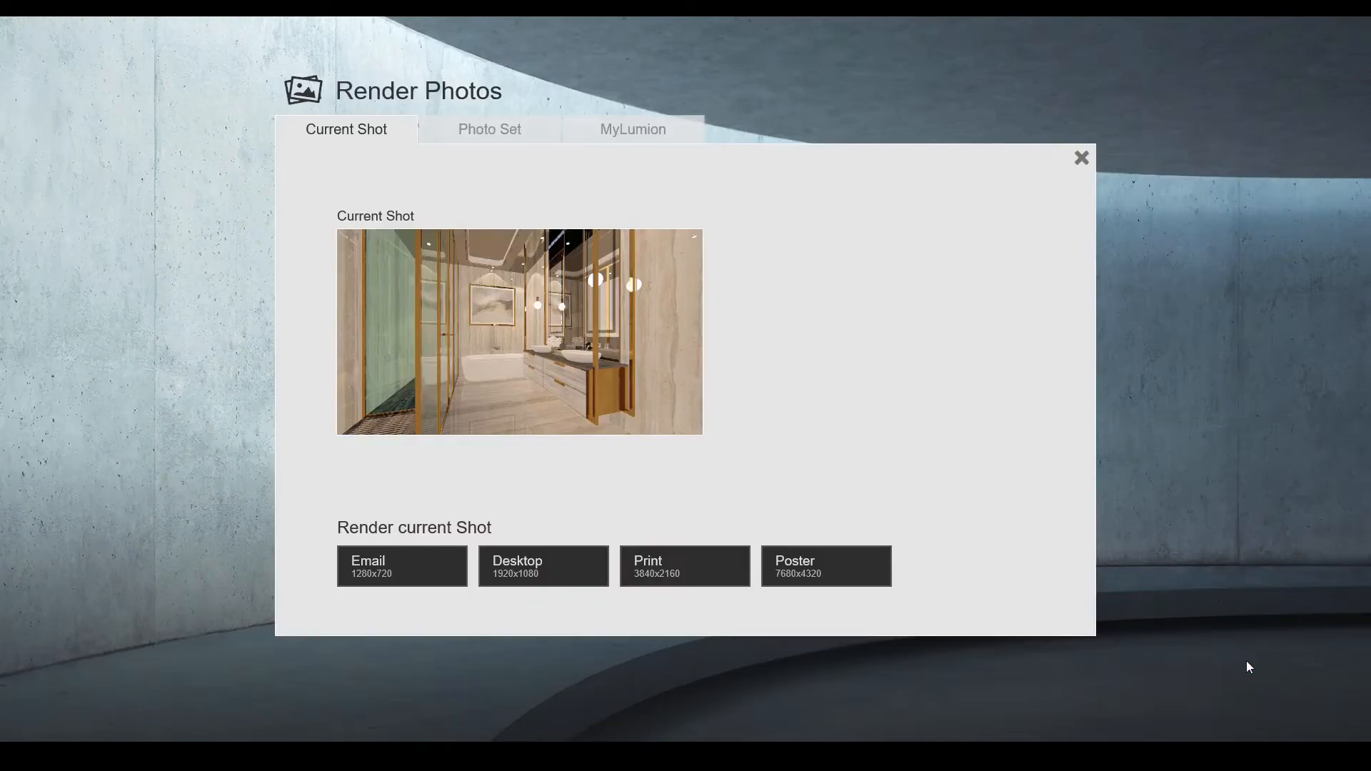
left_click(544, 579)
double_click(194, 147)
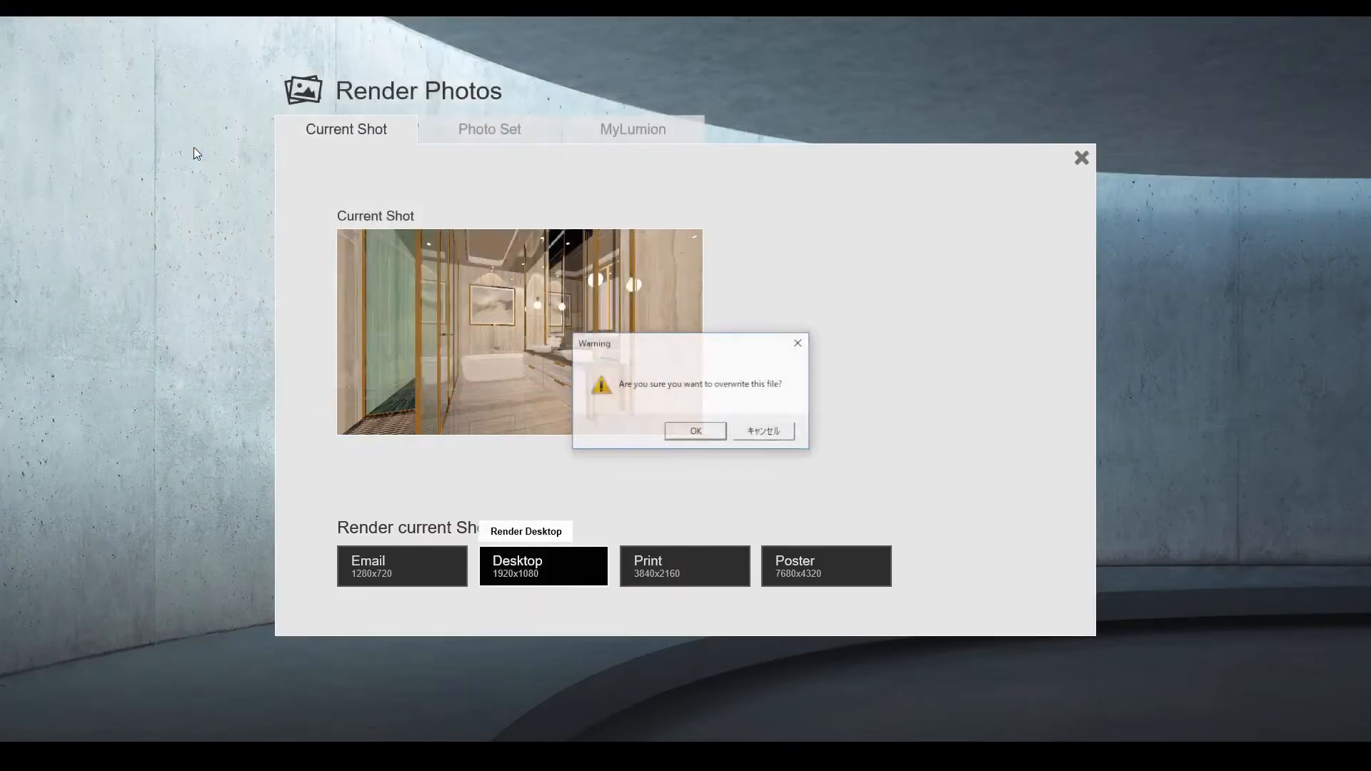
left_click(696, 448)
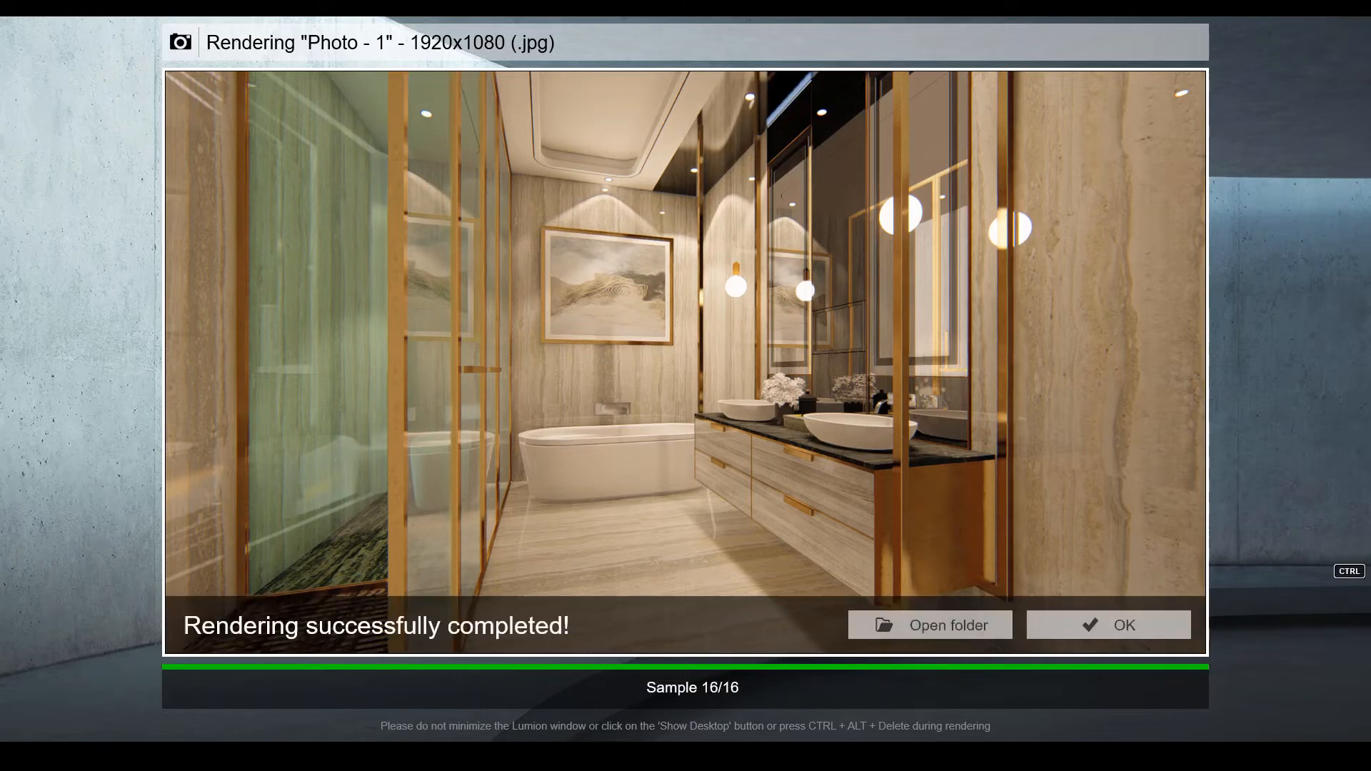
left_click(1101, 624)
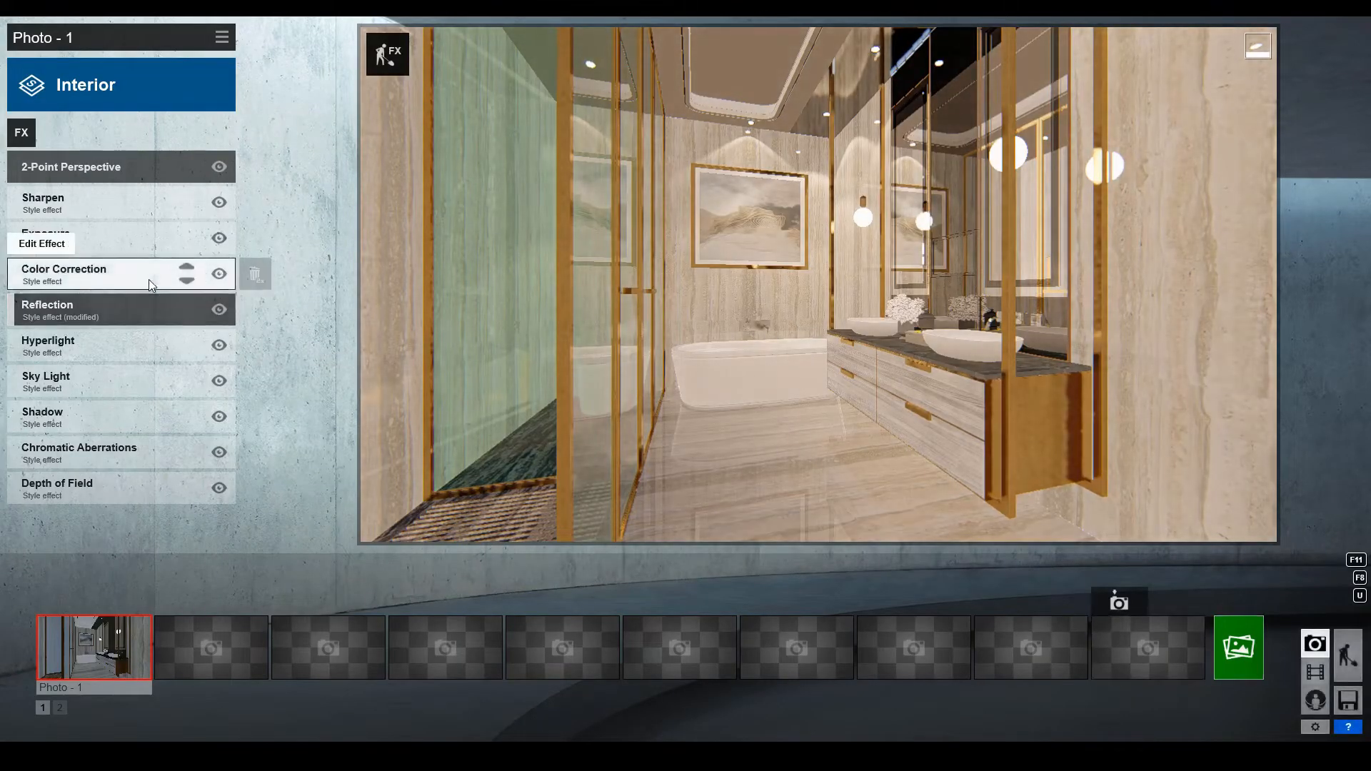
In the Color Correction effect, set Temperature to 0.3 and lower the Tint slightly.
left_click(131, 284)
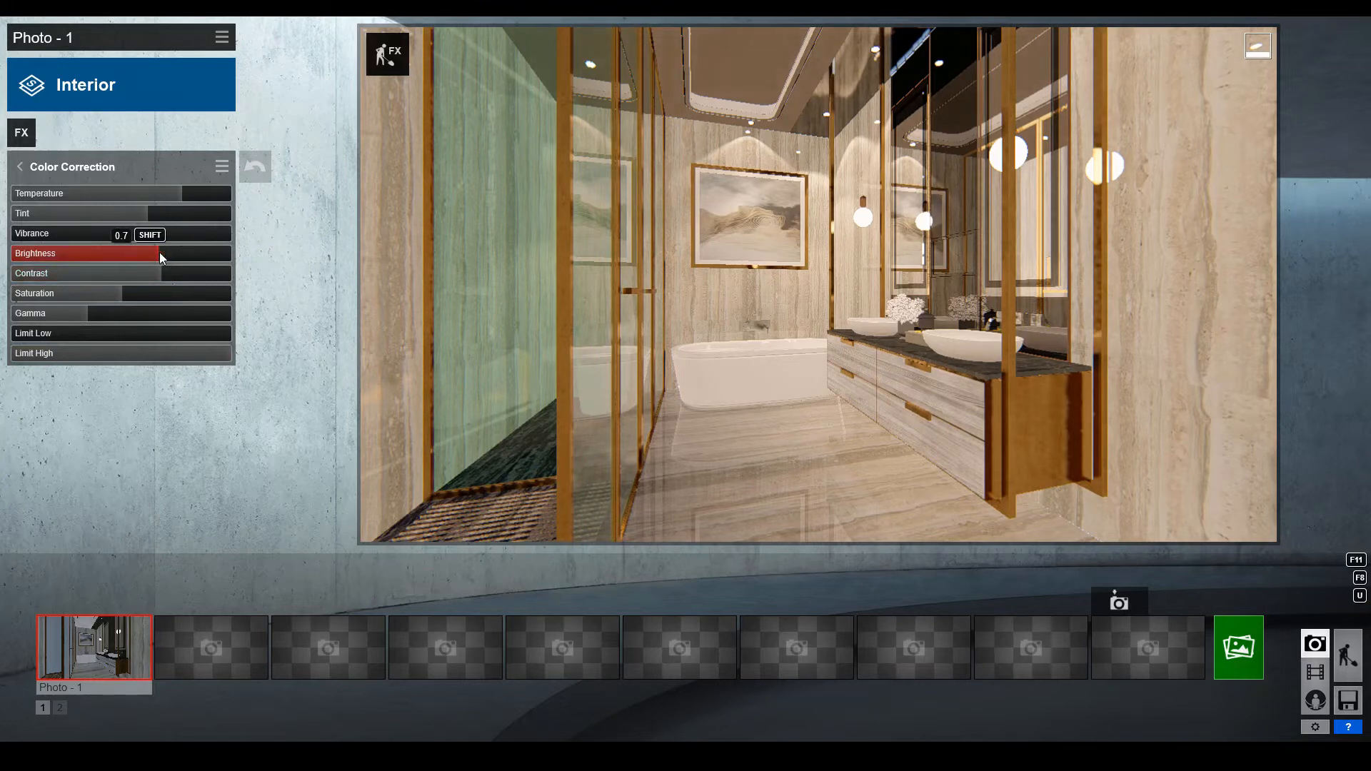
mouse_move(843, 537)
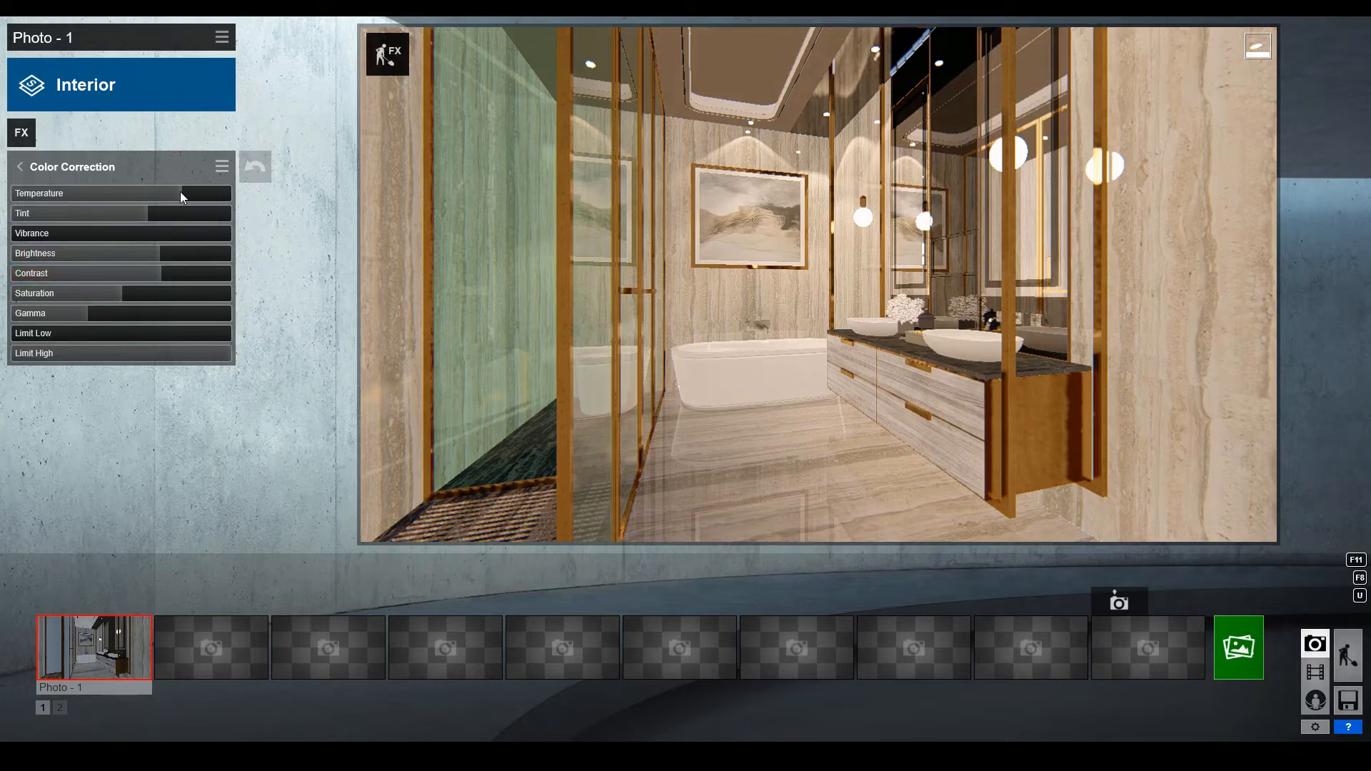
left_click_drag(180, 191, 150, 193)
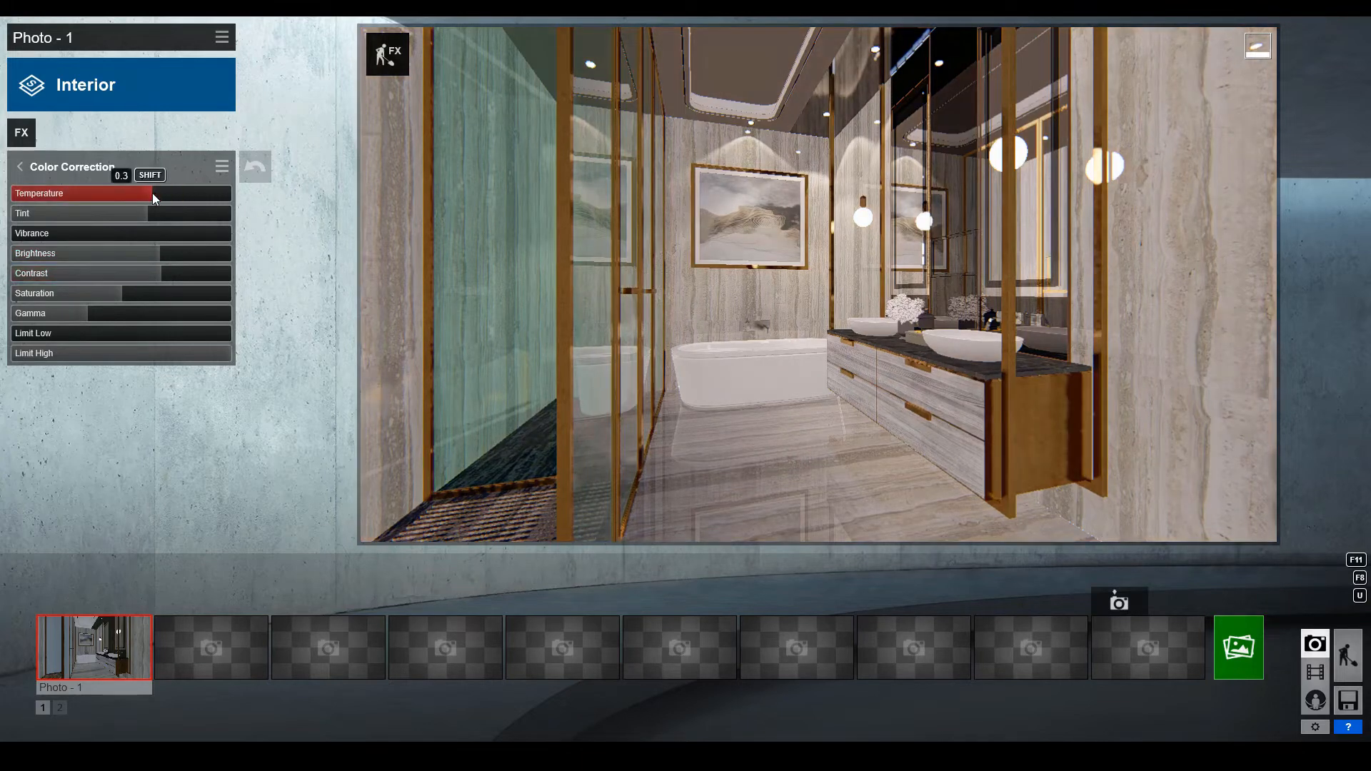
left_click(137, 215)
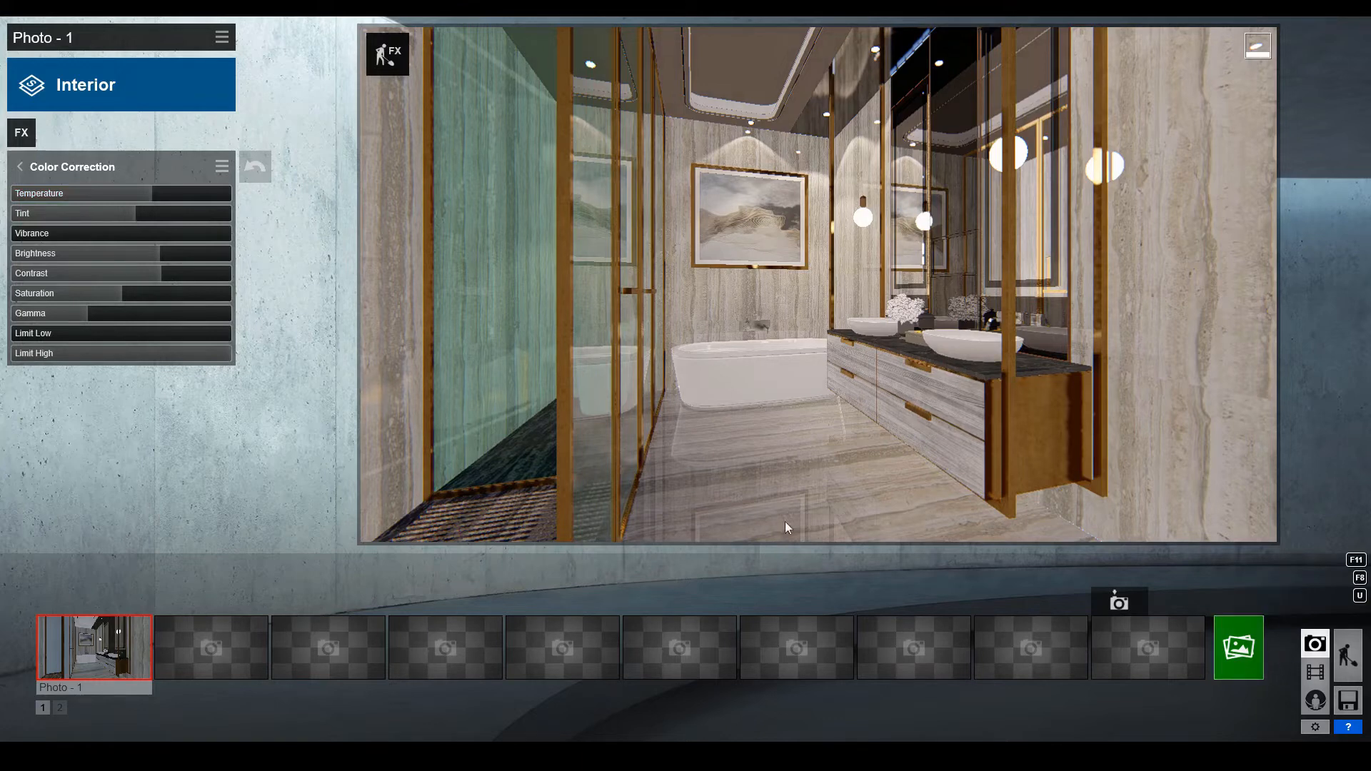
Add the Global Illumination effect from the Light and Shadow effects to the photo.
left_click(22, 133)
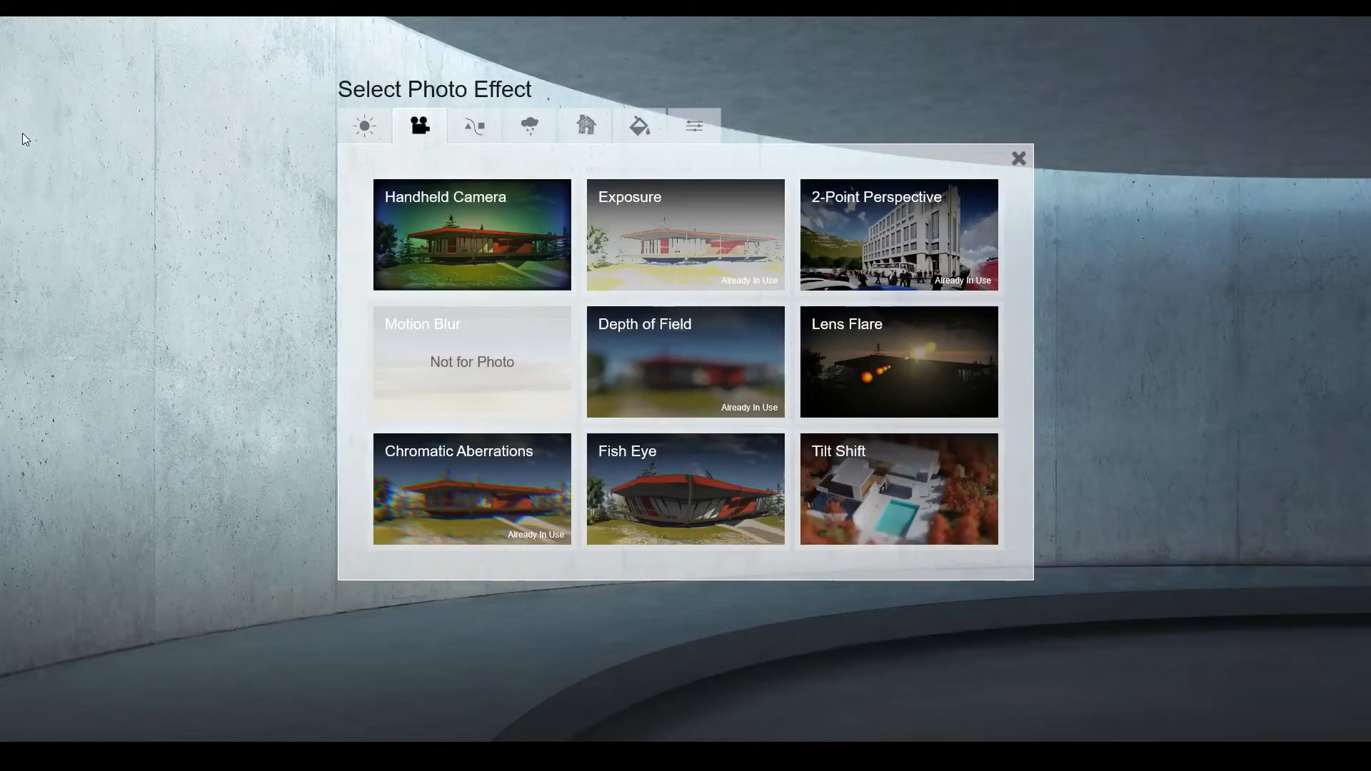
left_click(366, 126)
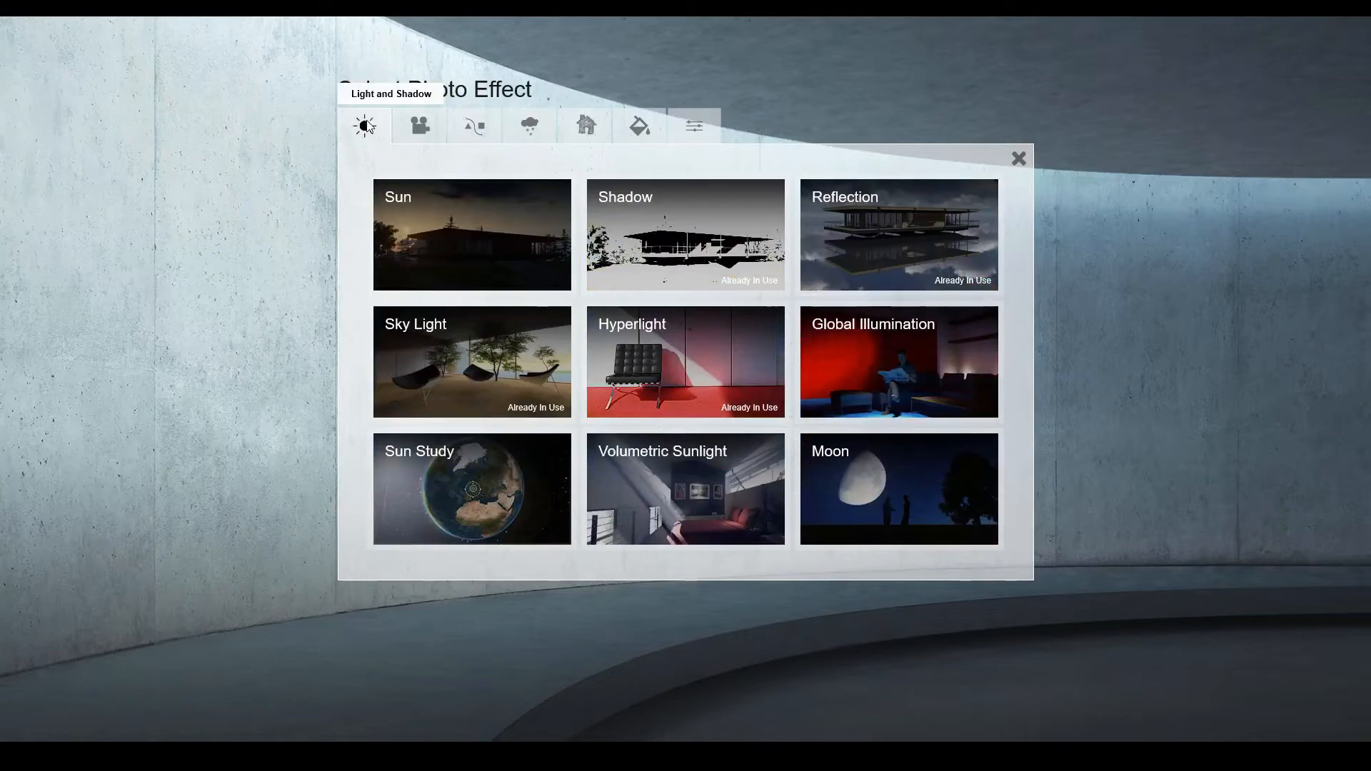
left_click(910, 353)
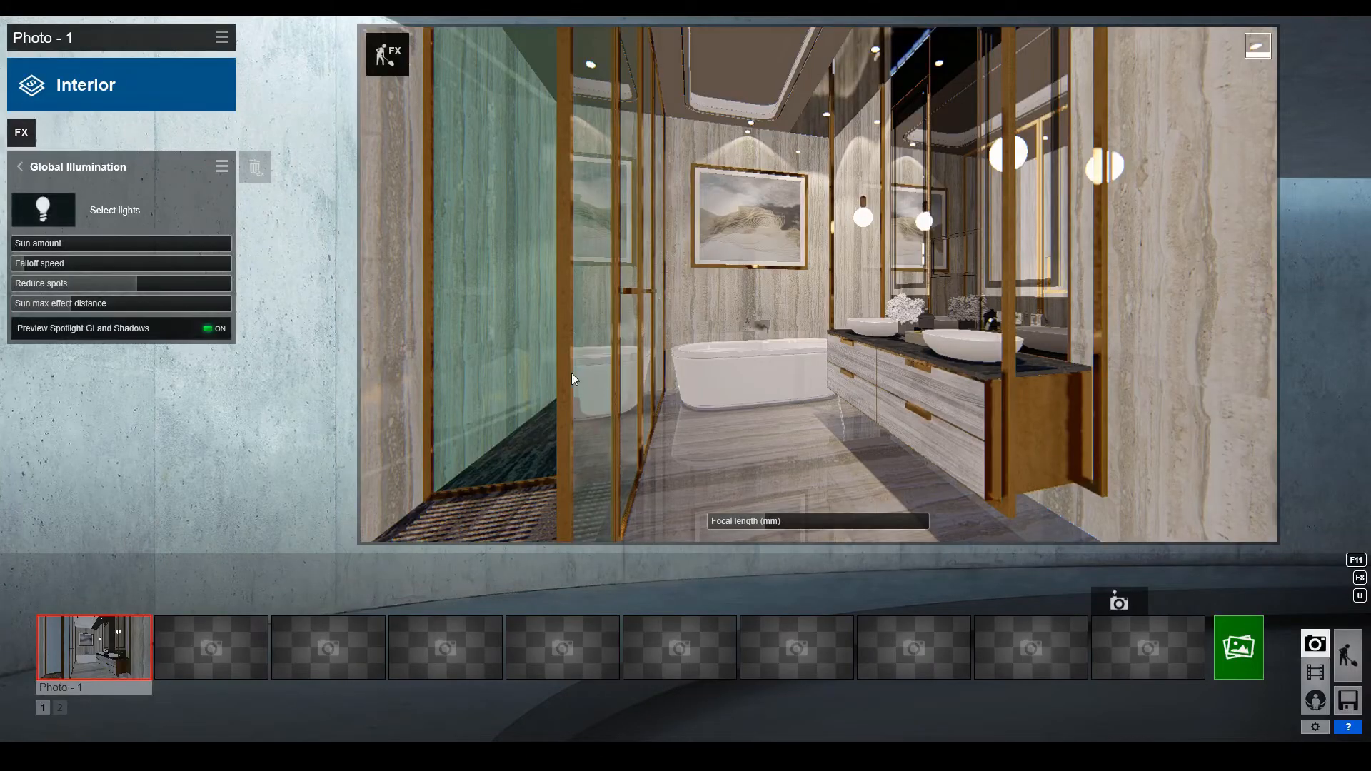
Raise the Spotlight GI amount, include all four ceiling spotlights in Global Illumination, accept the selection and restore the Photo - 1 camera.
left_click(55, 213)
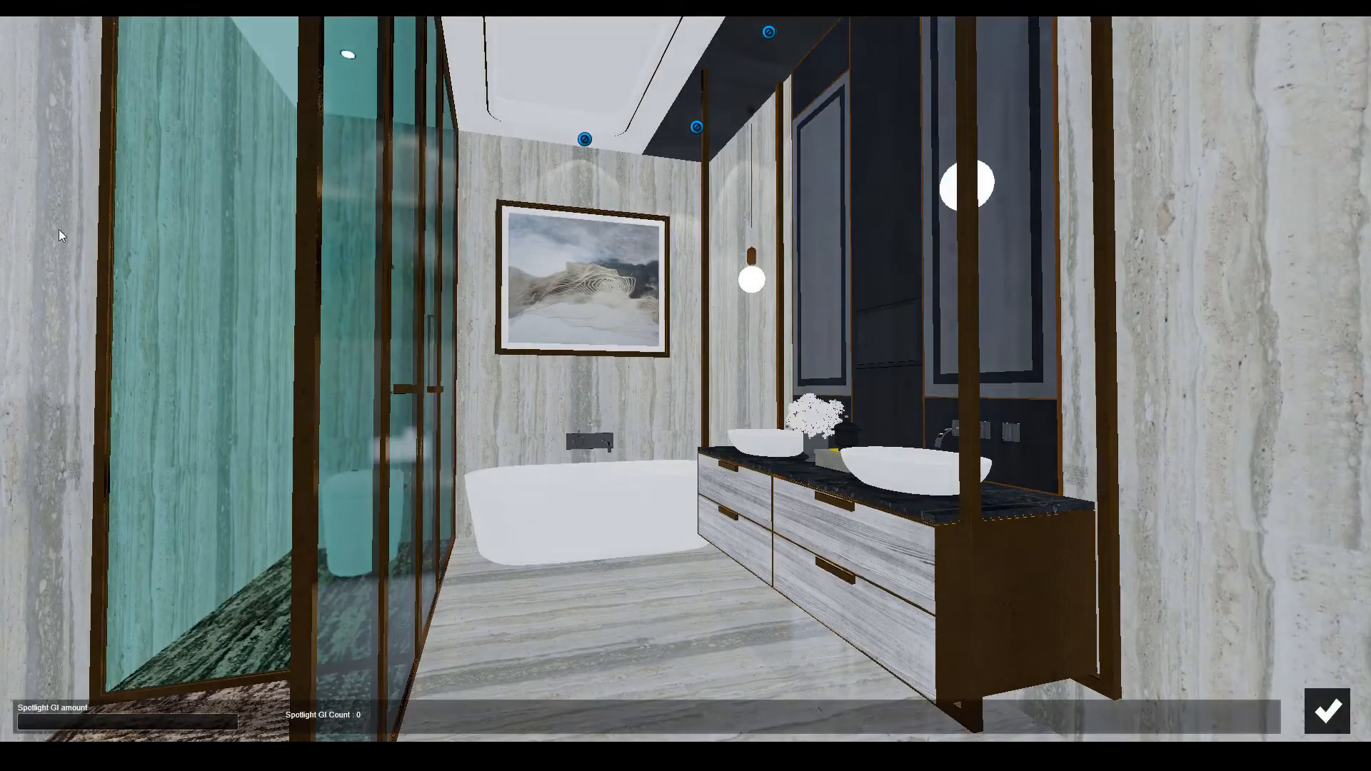
left_click(83, 719)
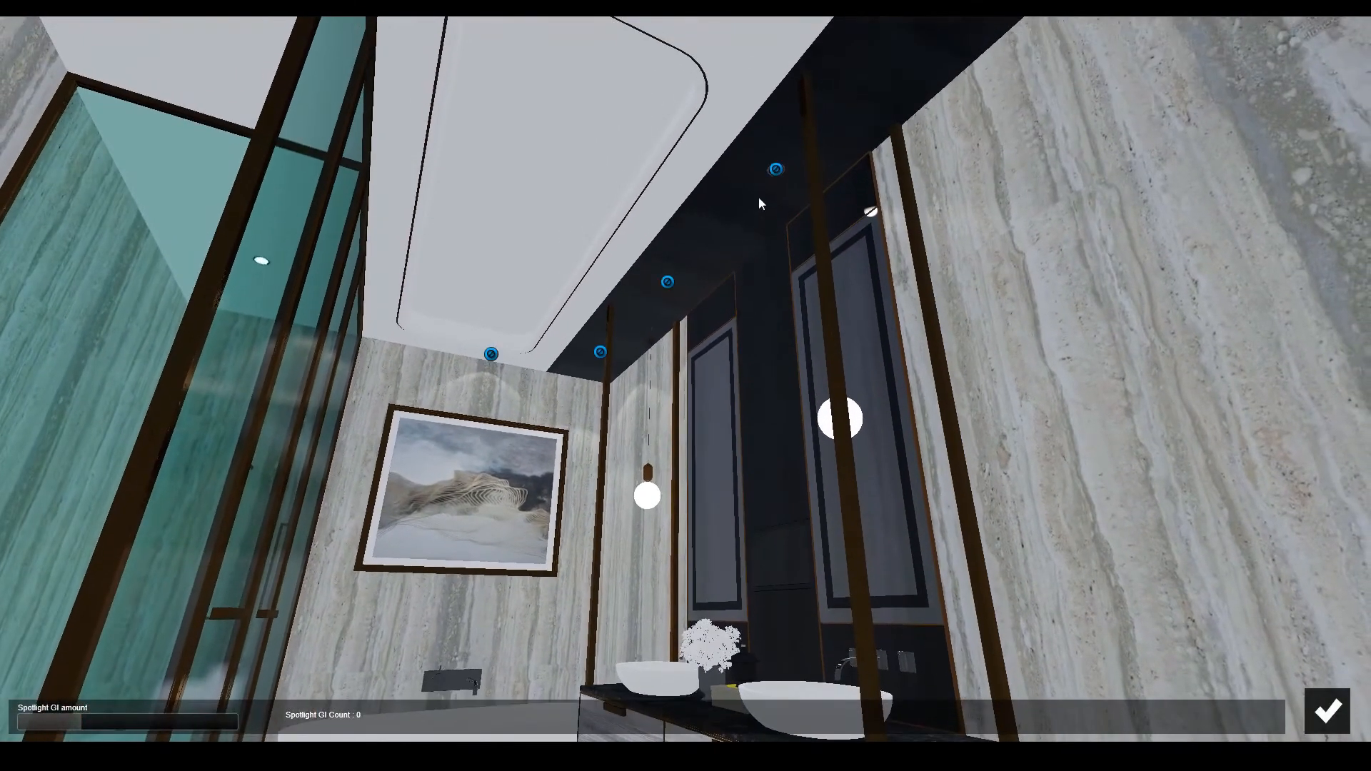
left_click(775, 170)
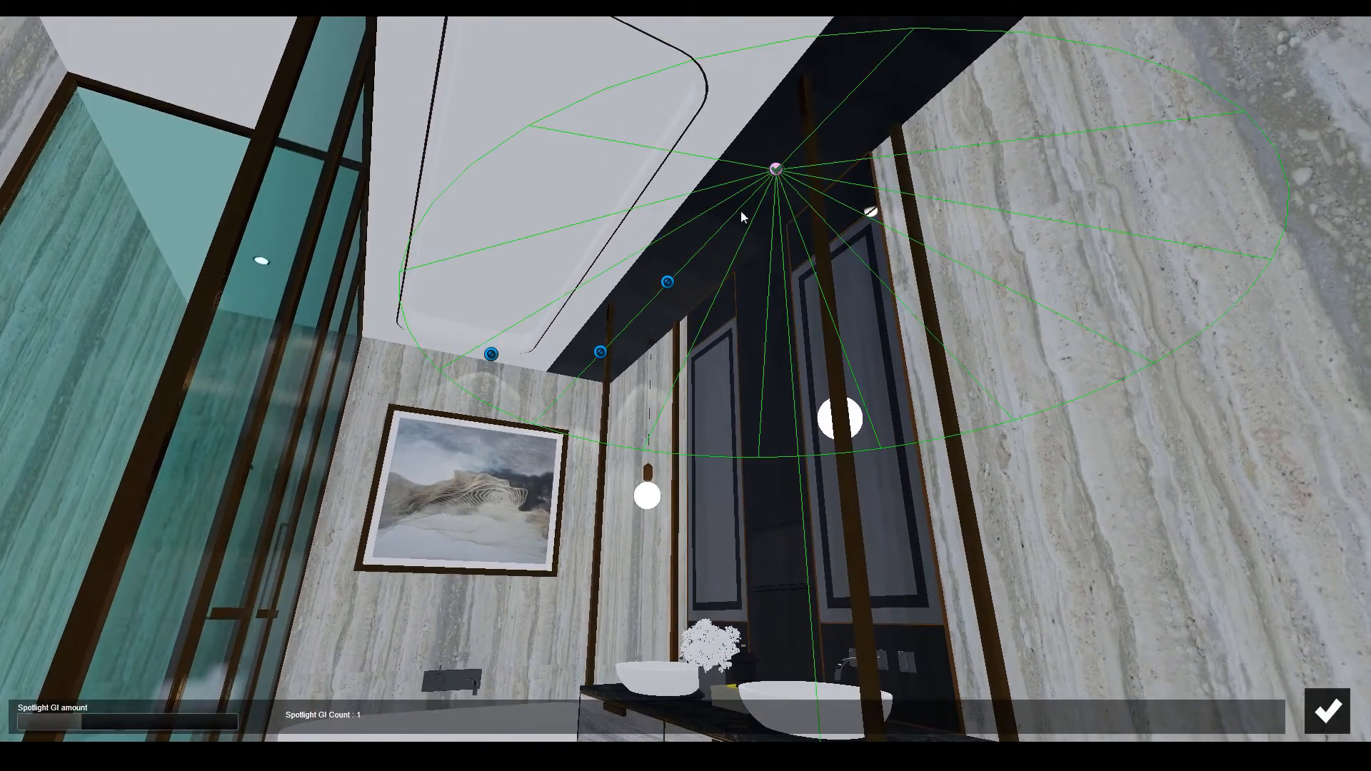
left_click(667, 282)
left_click(600, 352)
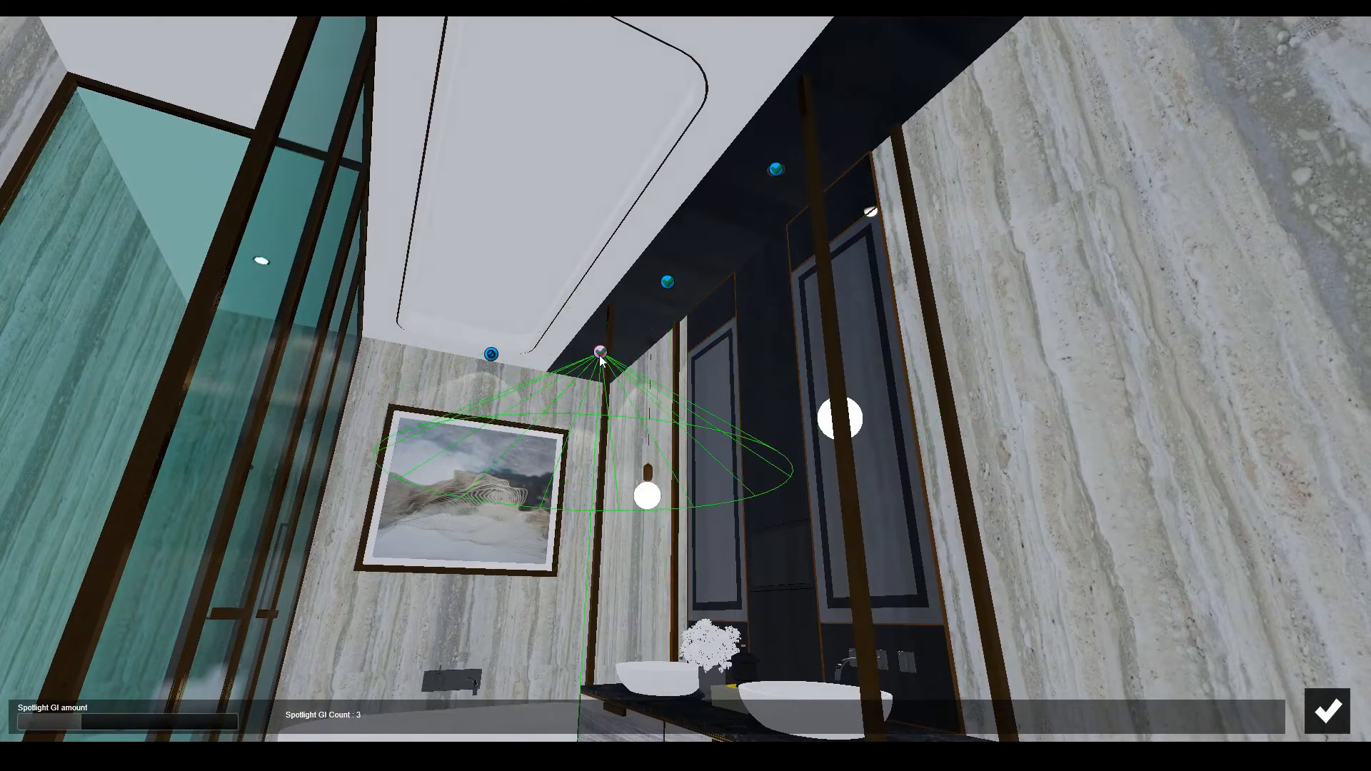
left_click(490, 353)
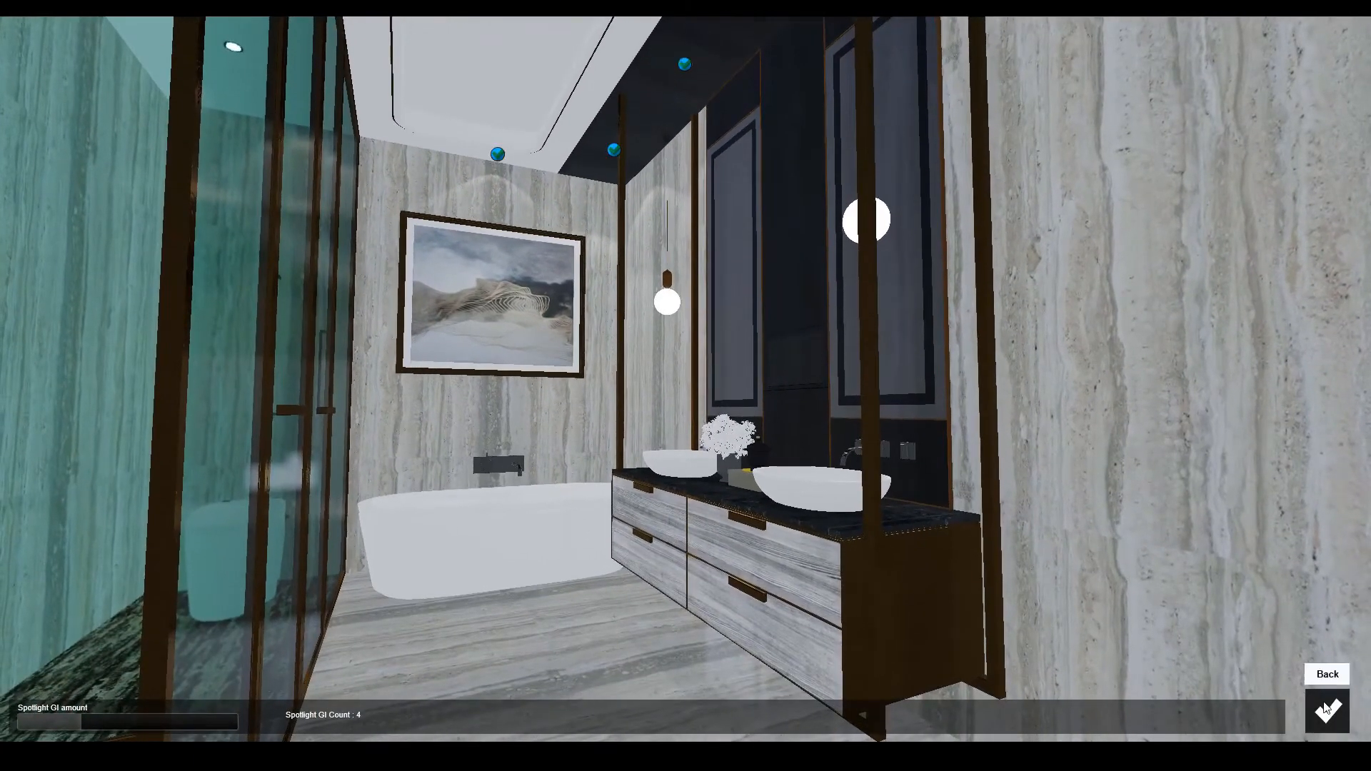
left_click(1327, 711)
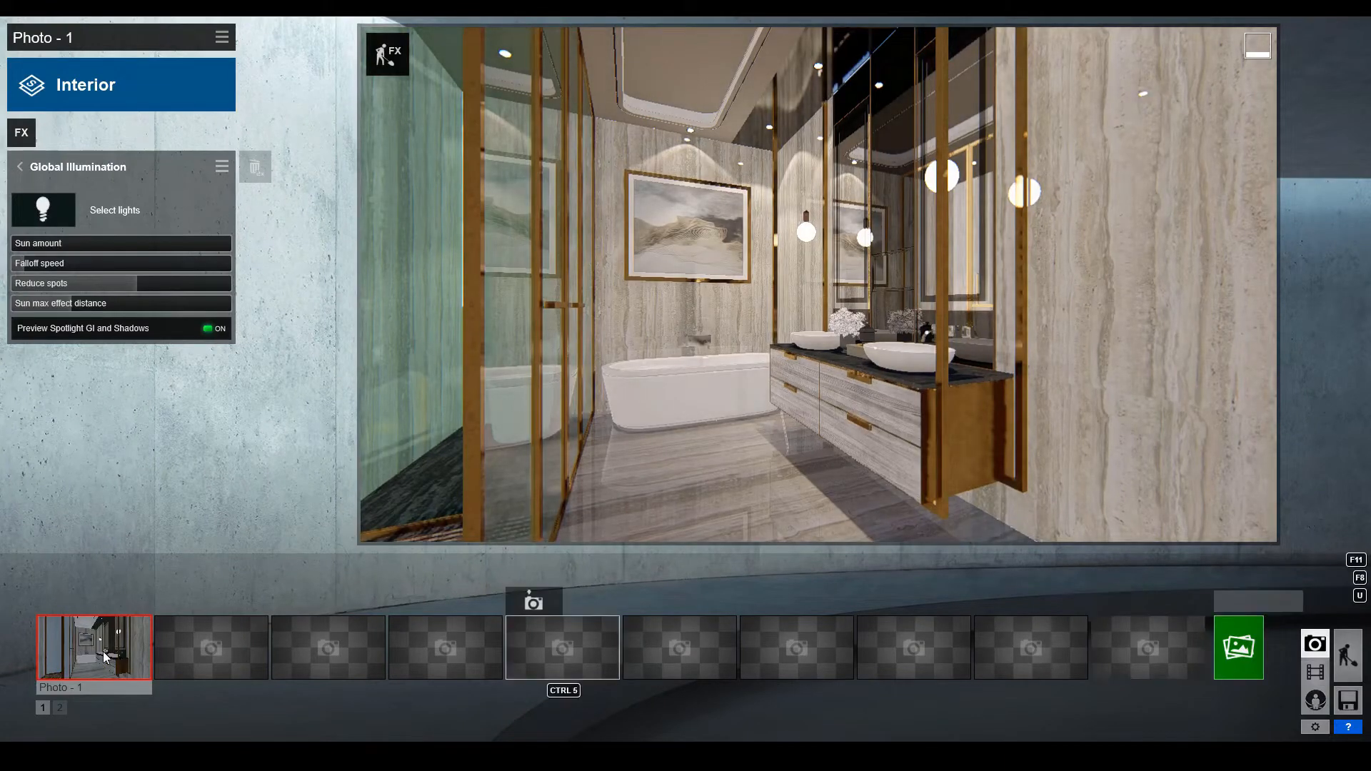
mouse_move(105, 658)
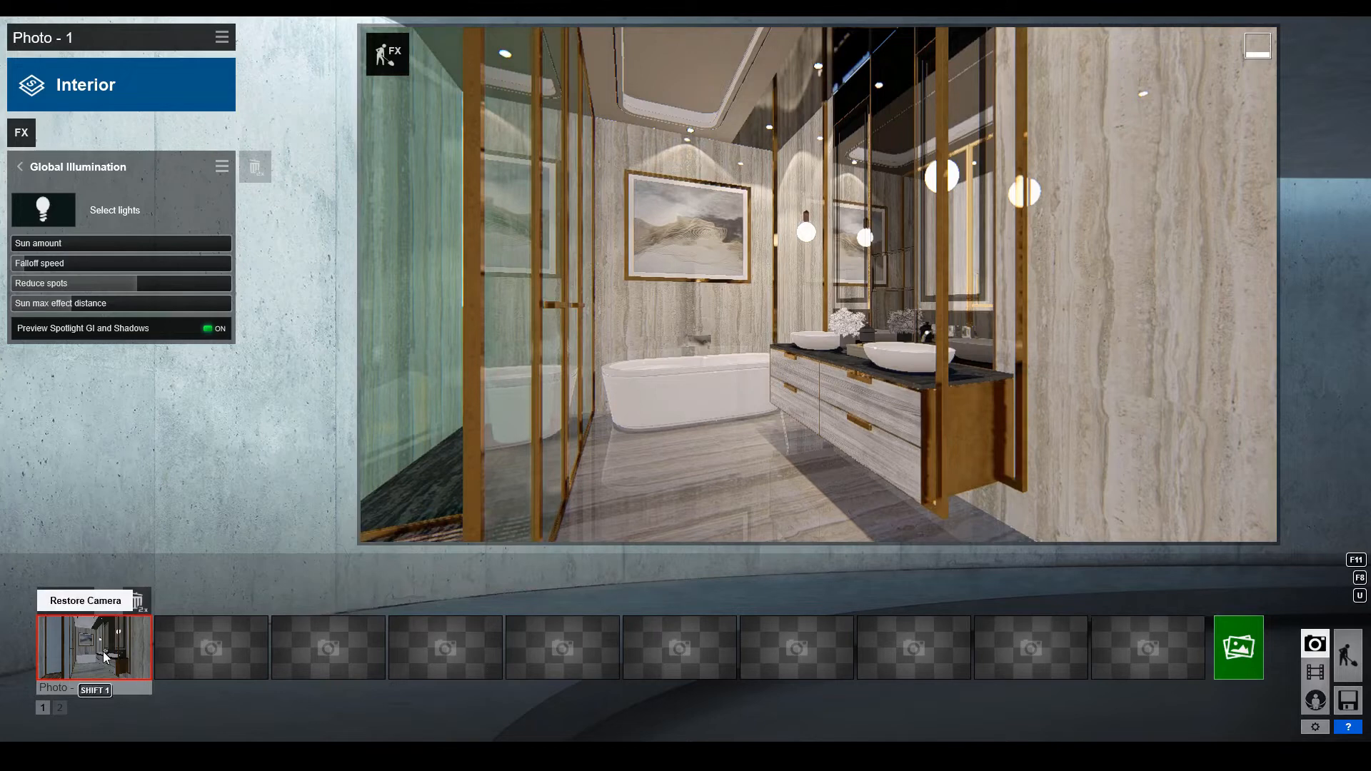
left_click(105, 658)
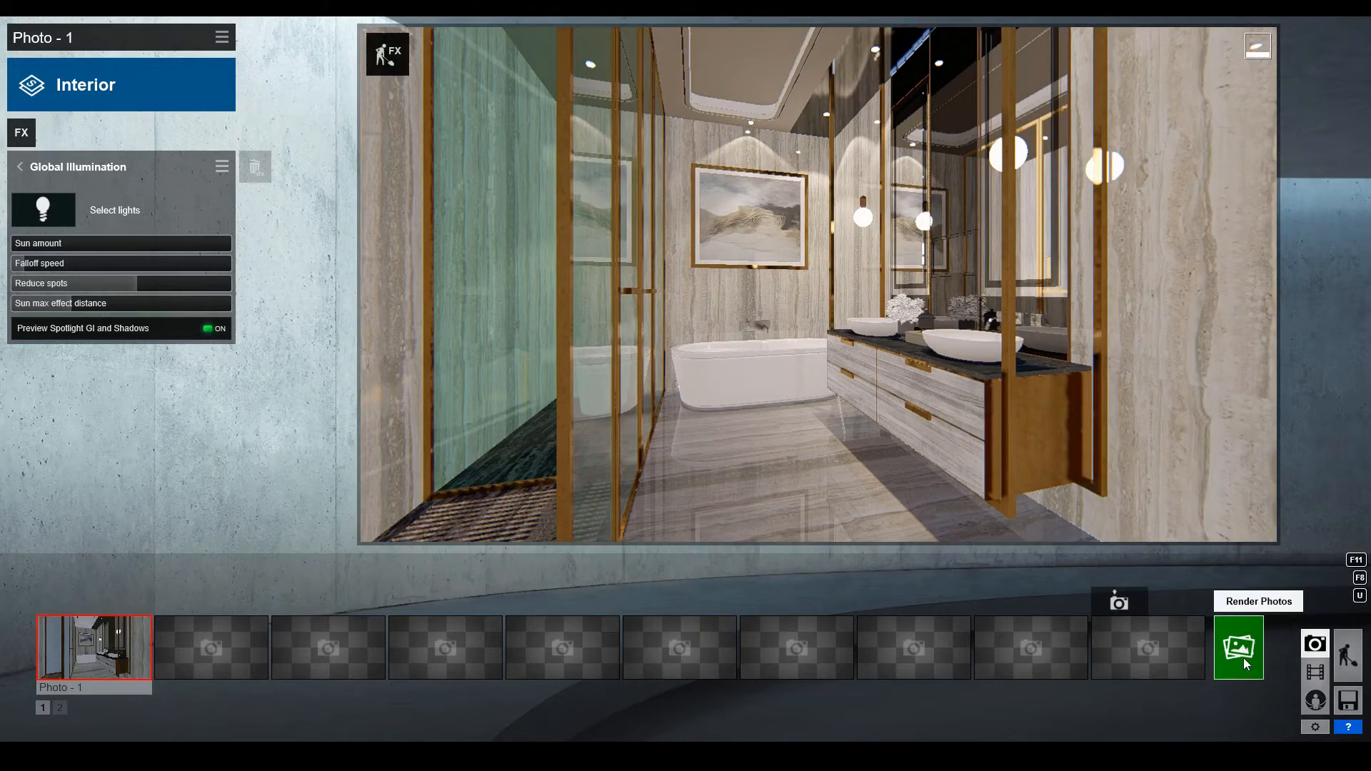
Render the current shot at Desktop size (1920x1080) and overwrite the existing image file.
left_click(1244, 658)
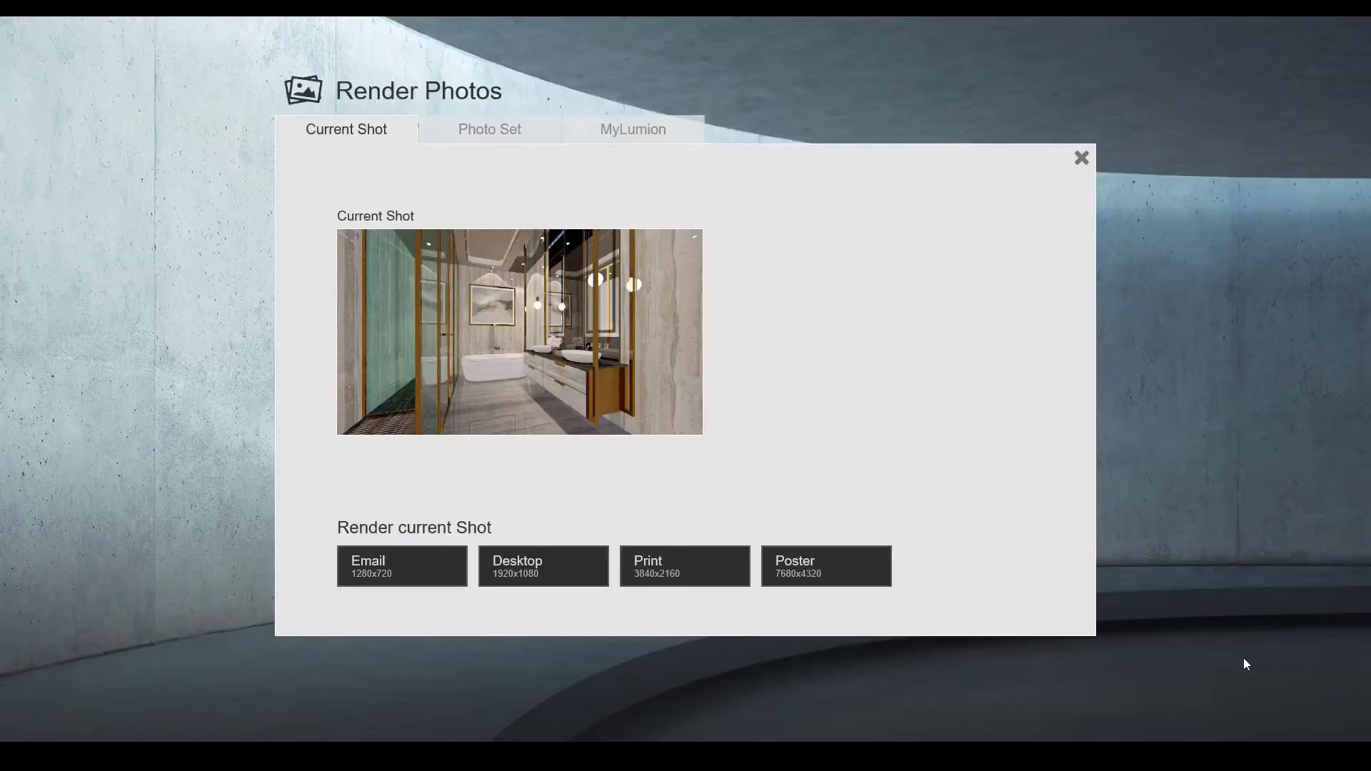
left_click(577, 576)
double_click(192, 147)
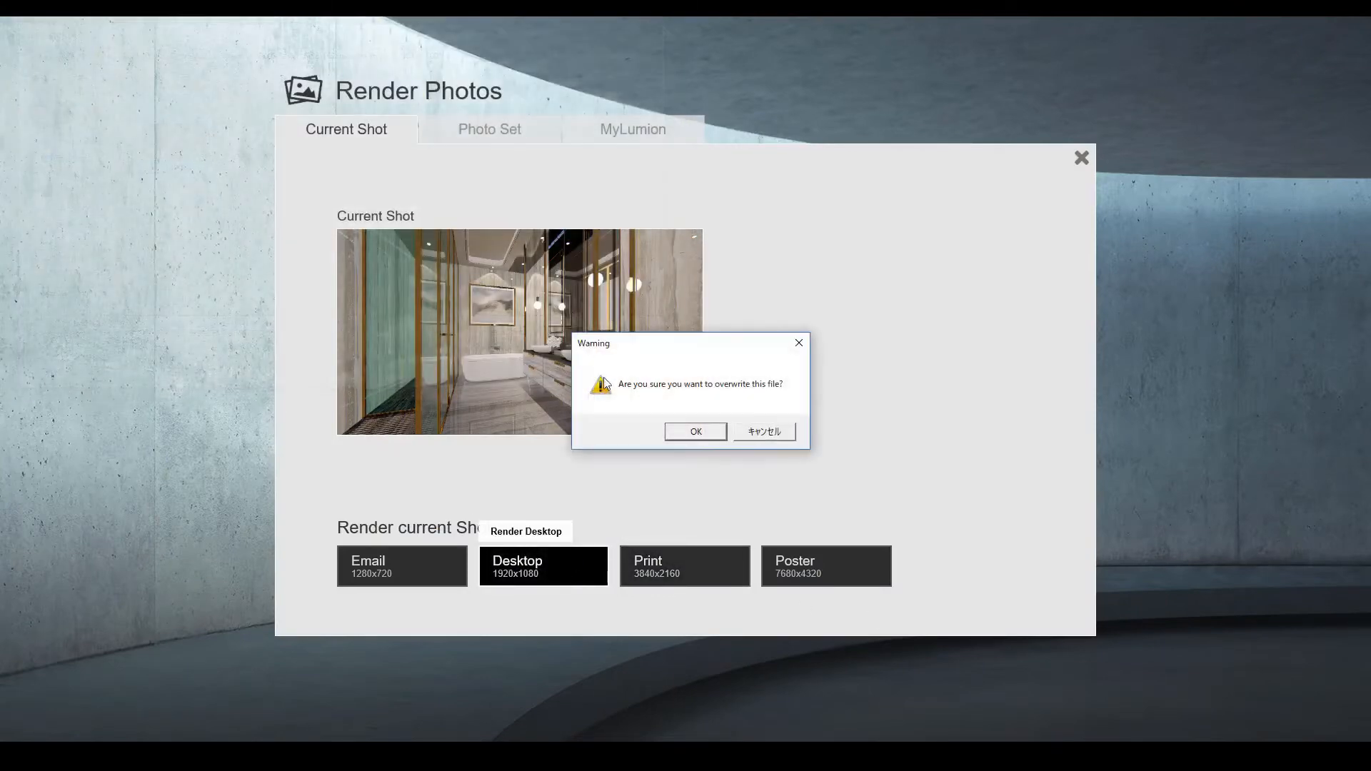
left_click(674, 433)
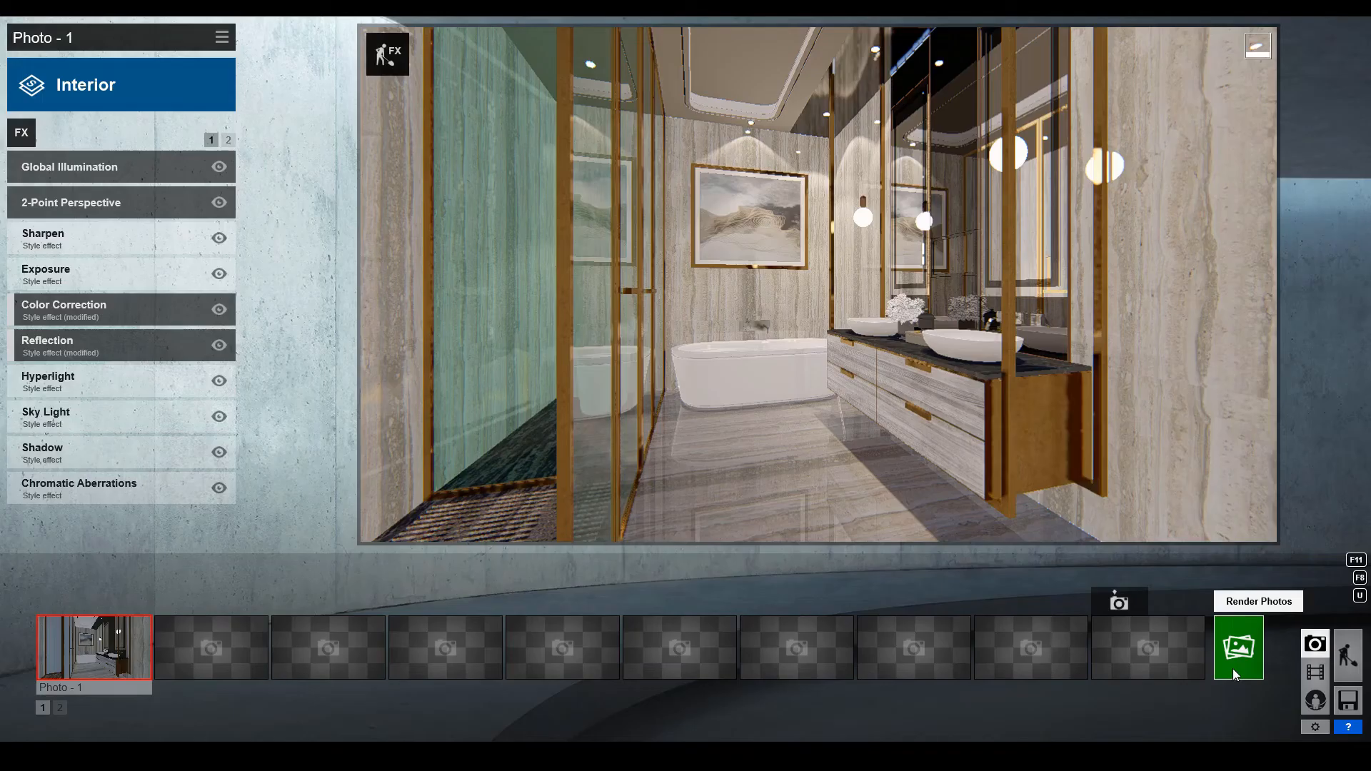
Render the current shot at Print size (3840x2160) and save it over 1.jpg.
left_click(1234, 671)
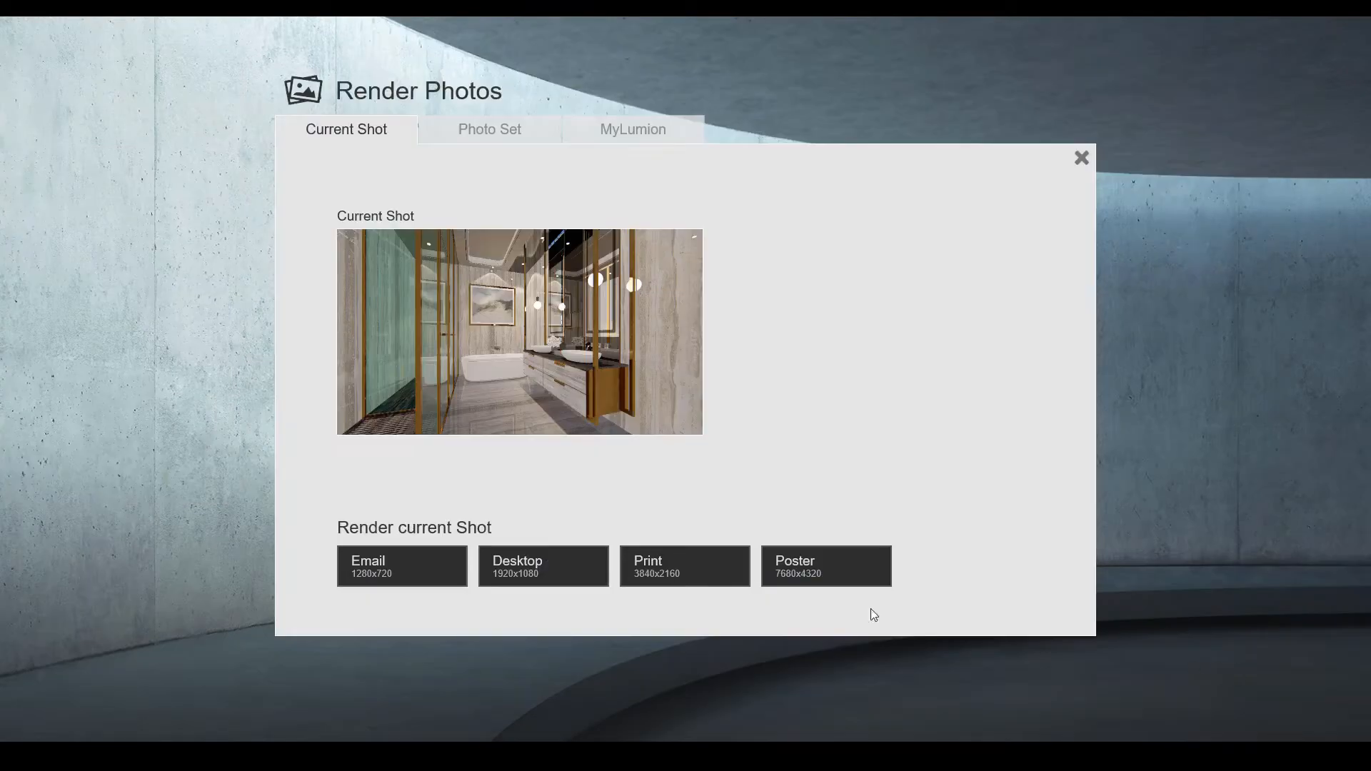
left_click(664, 577)
left_click(174, 125)
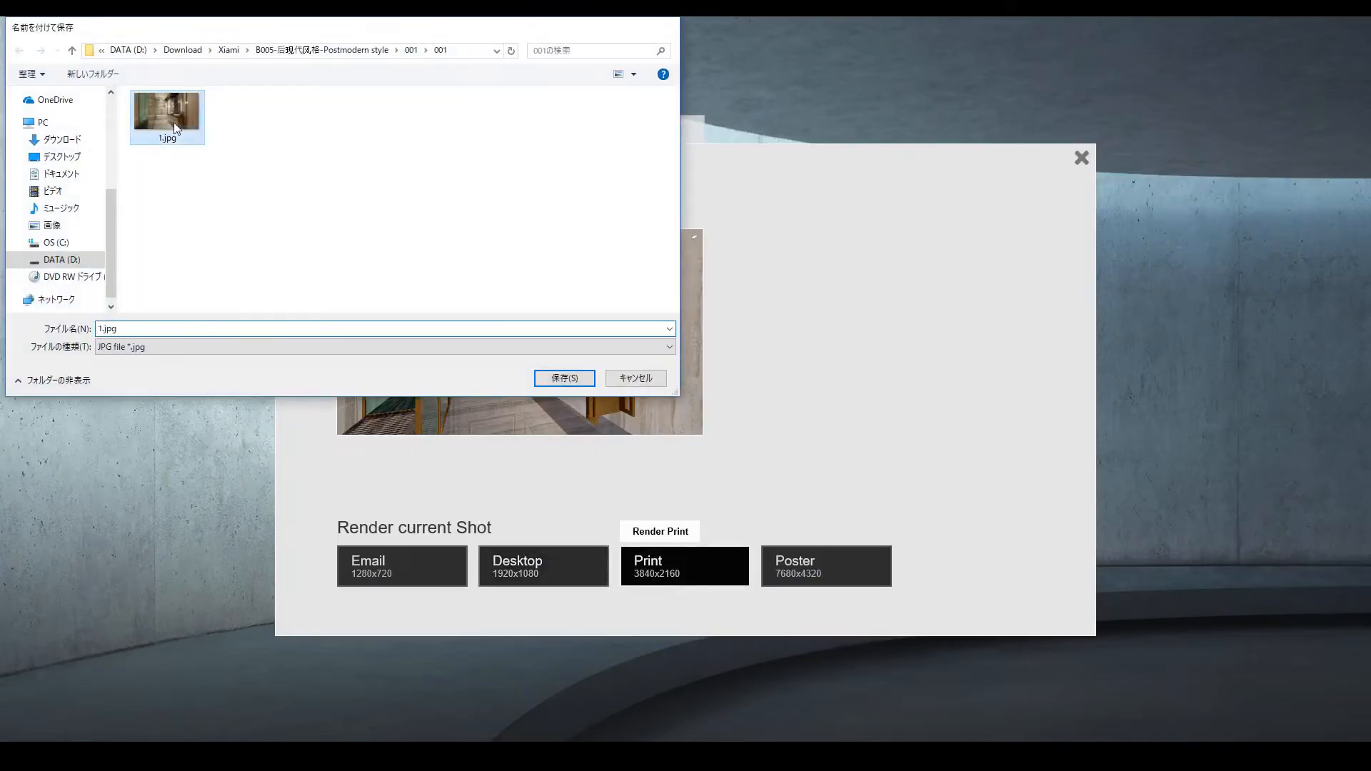
double_click(173, 122)
left_click(676, 435)
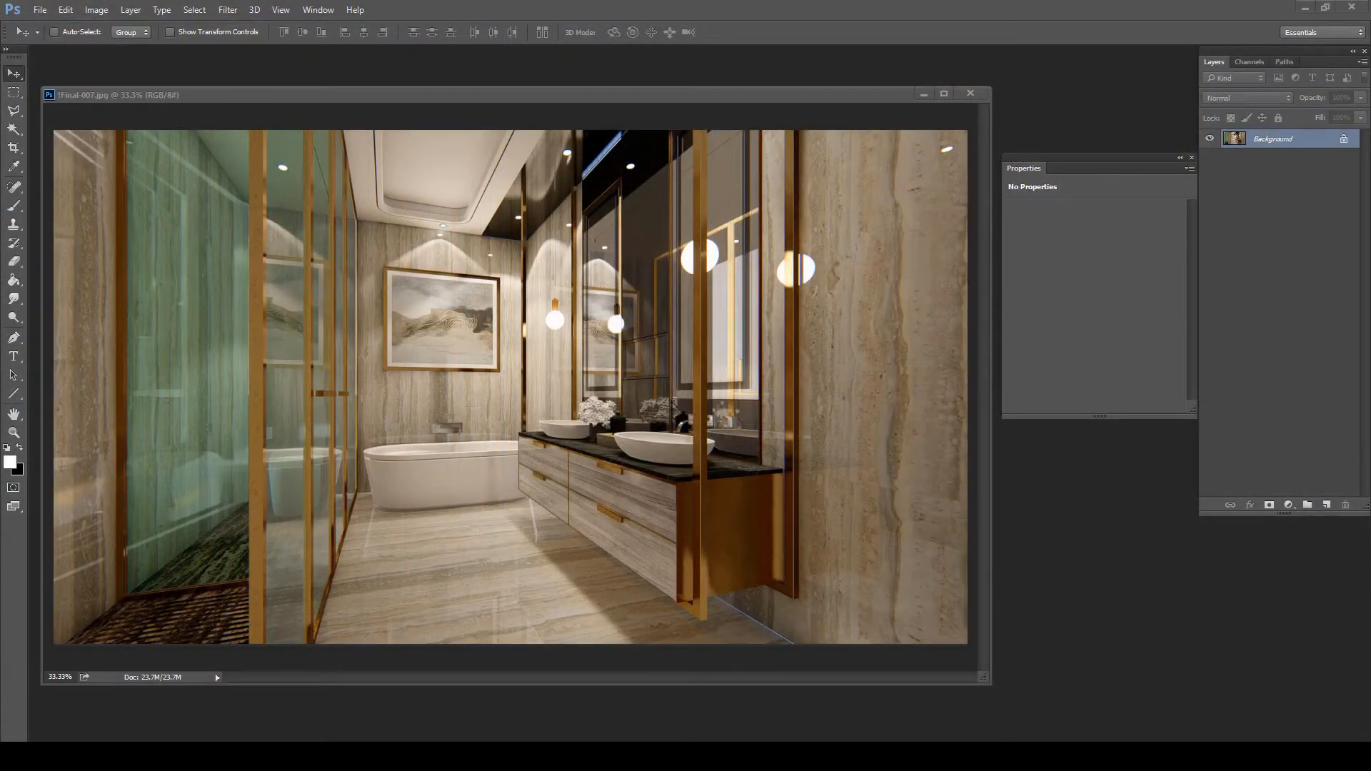
In Photoshop, crop both sides of !Final-007.jpg to a portrait frame around the bathtub, glass partition and vanity at full height.
left_click(15, 147)
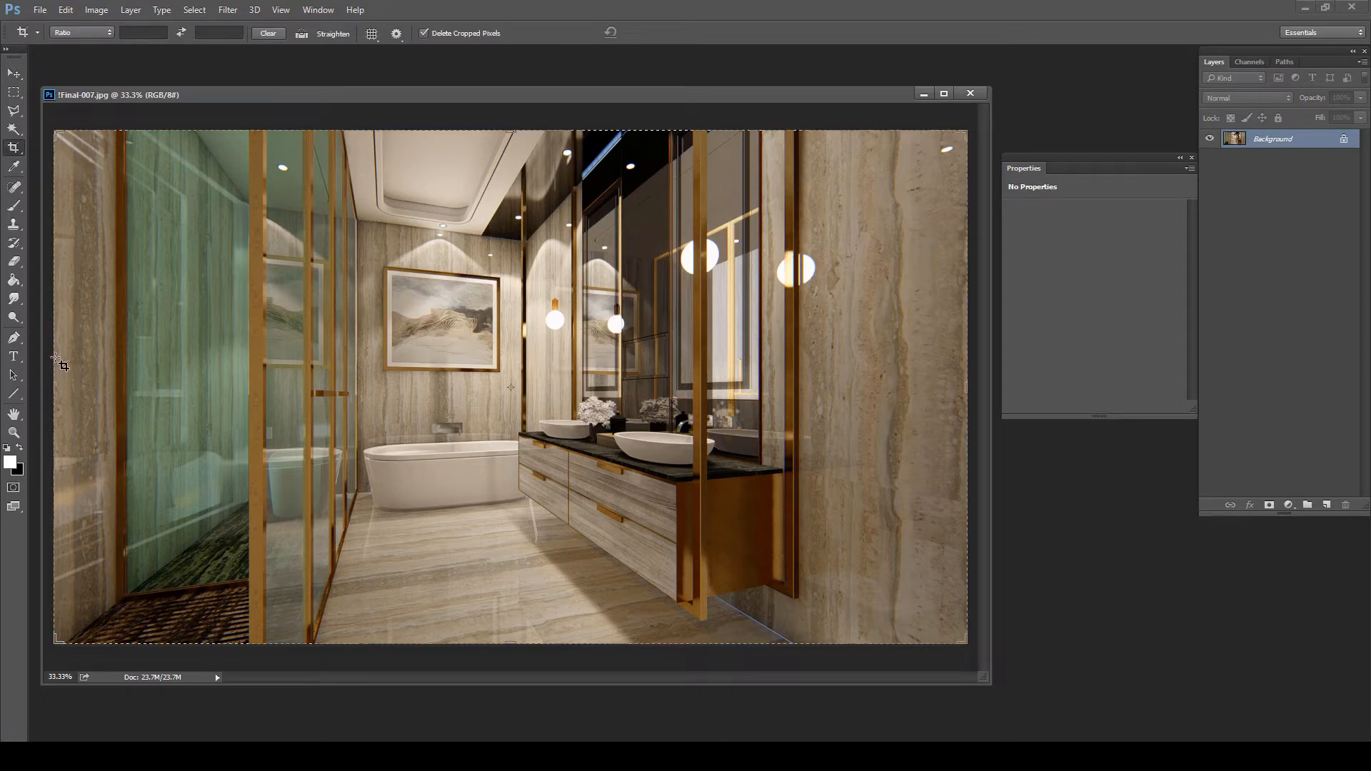
left_click_drag(55, 343, 173, 357)
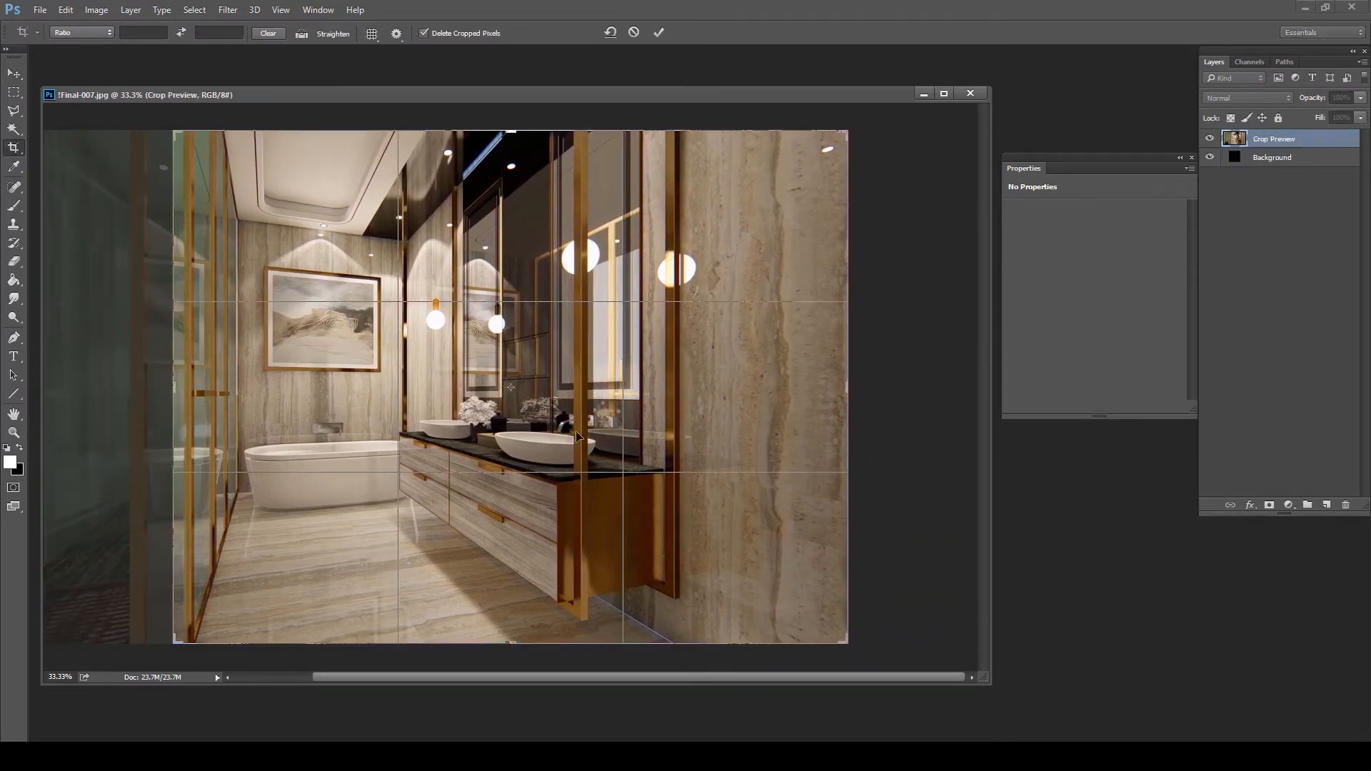
left_click_drag(846, 411, 734, 423)
double_click(585, 427)
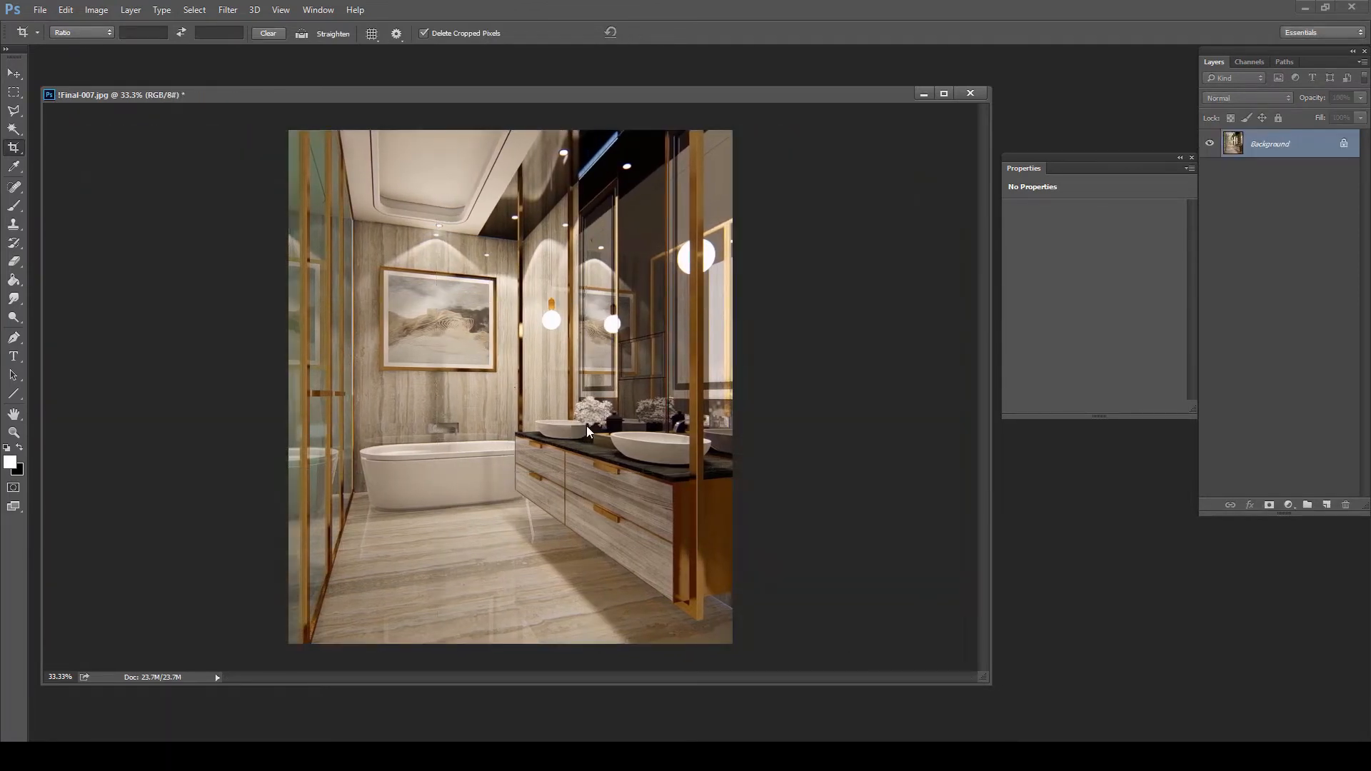
Duplicate the Background layer and convert the copy to a Smart Object.
left_click(14, 73)
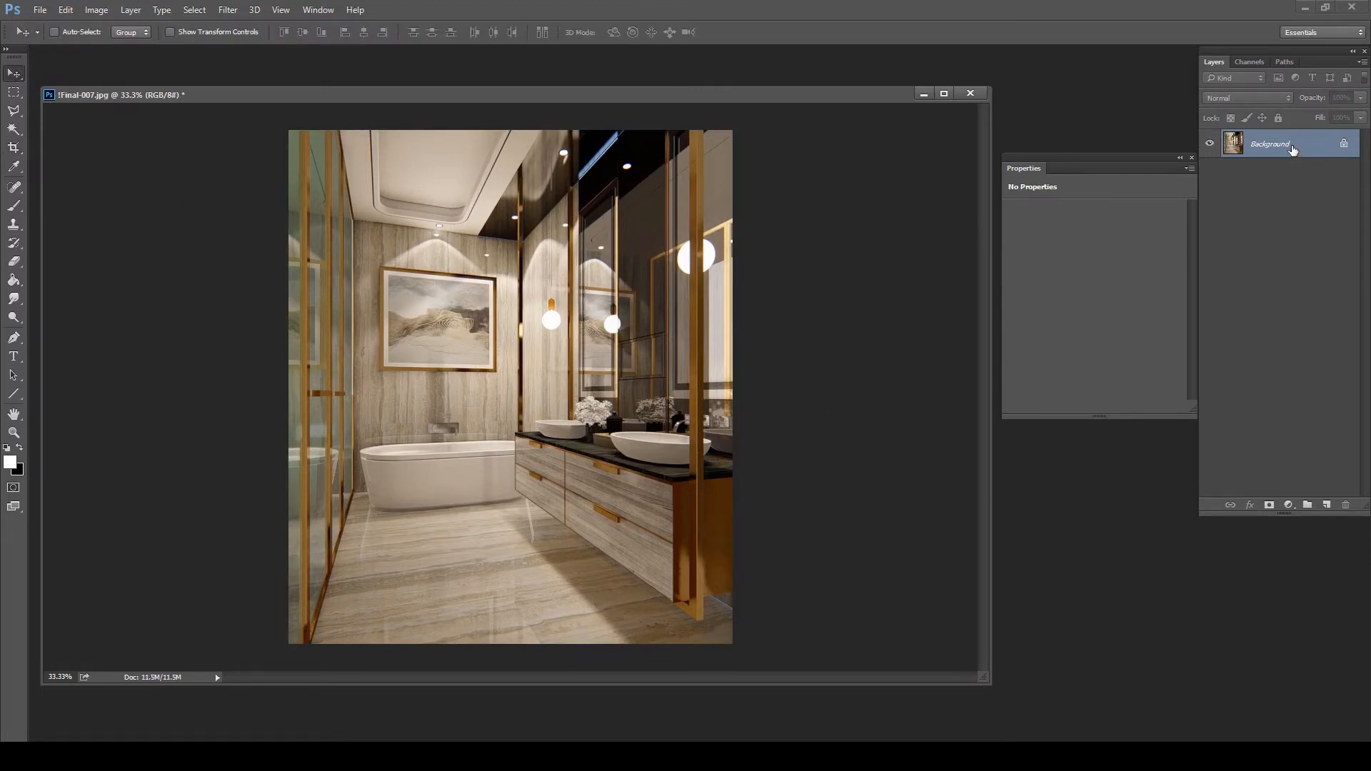
left_click_drag(1294, 149, 1326, 505)
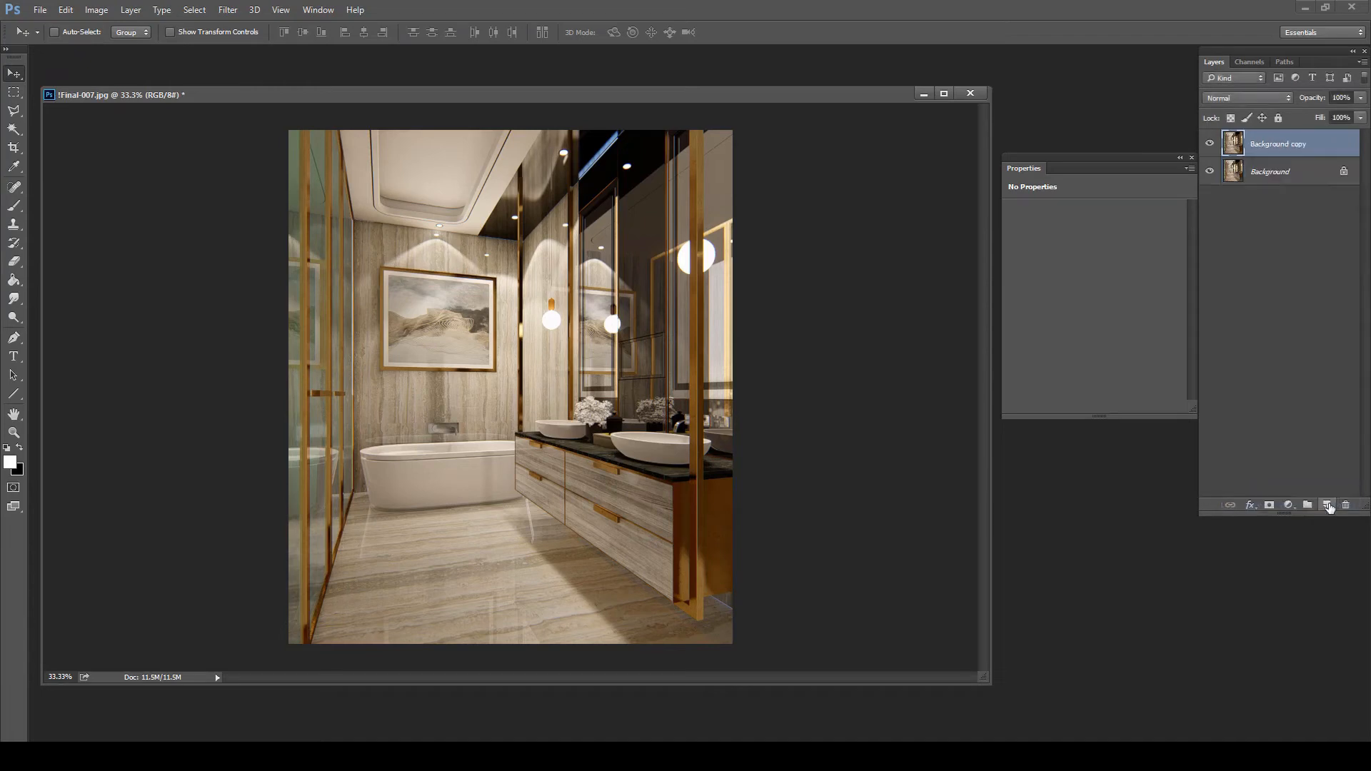
right_click(1269, 147)
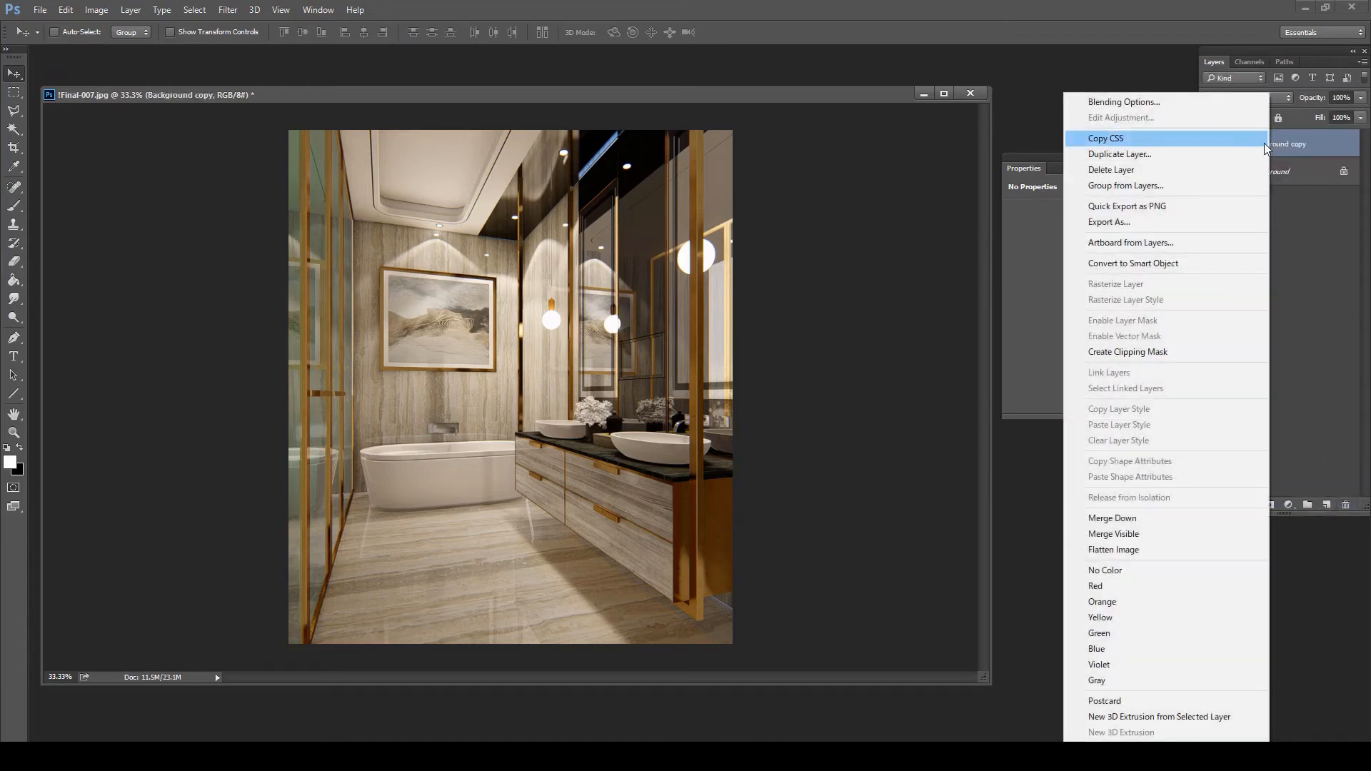
left_click(1234, 264)
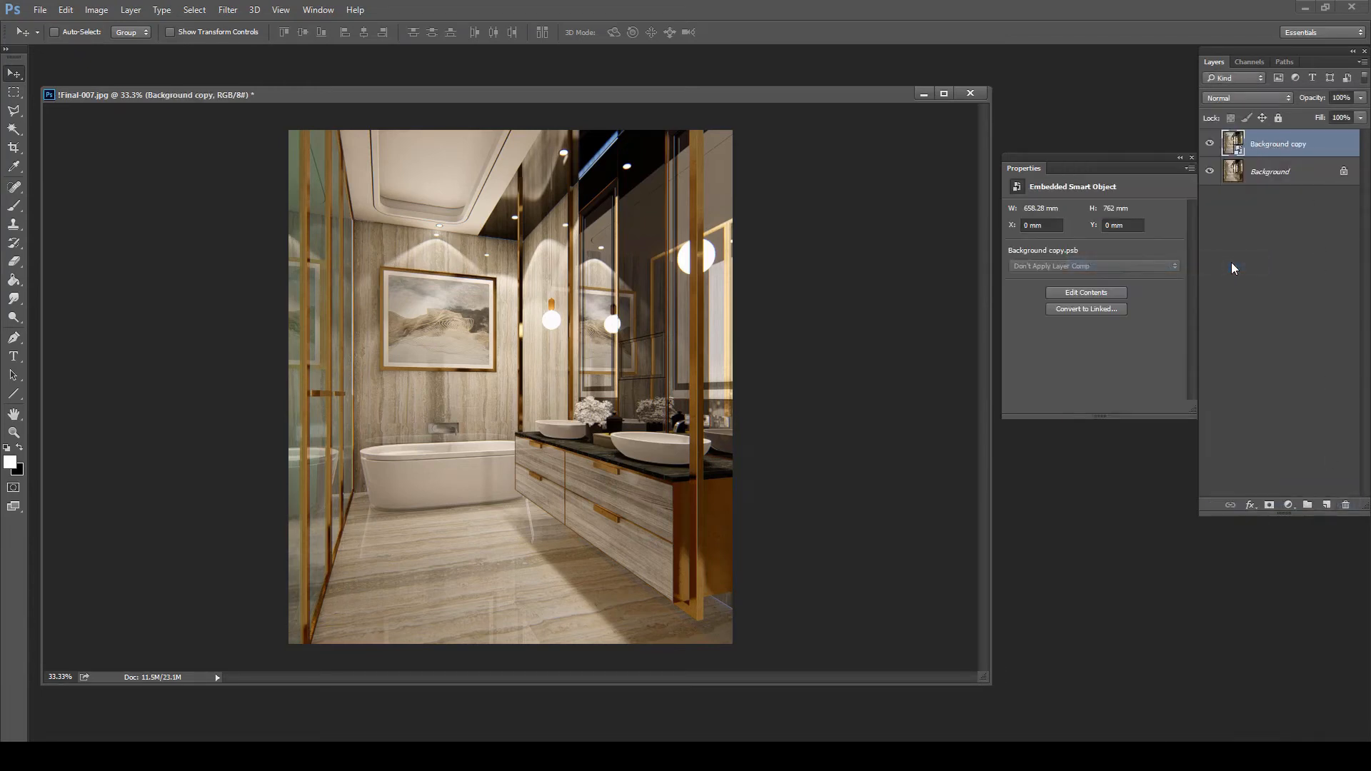
Open the Camera Raw Filter on the Background copy layer and set Exposure to +0.10 and Contrast to +43.
left_click(228, 10)
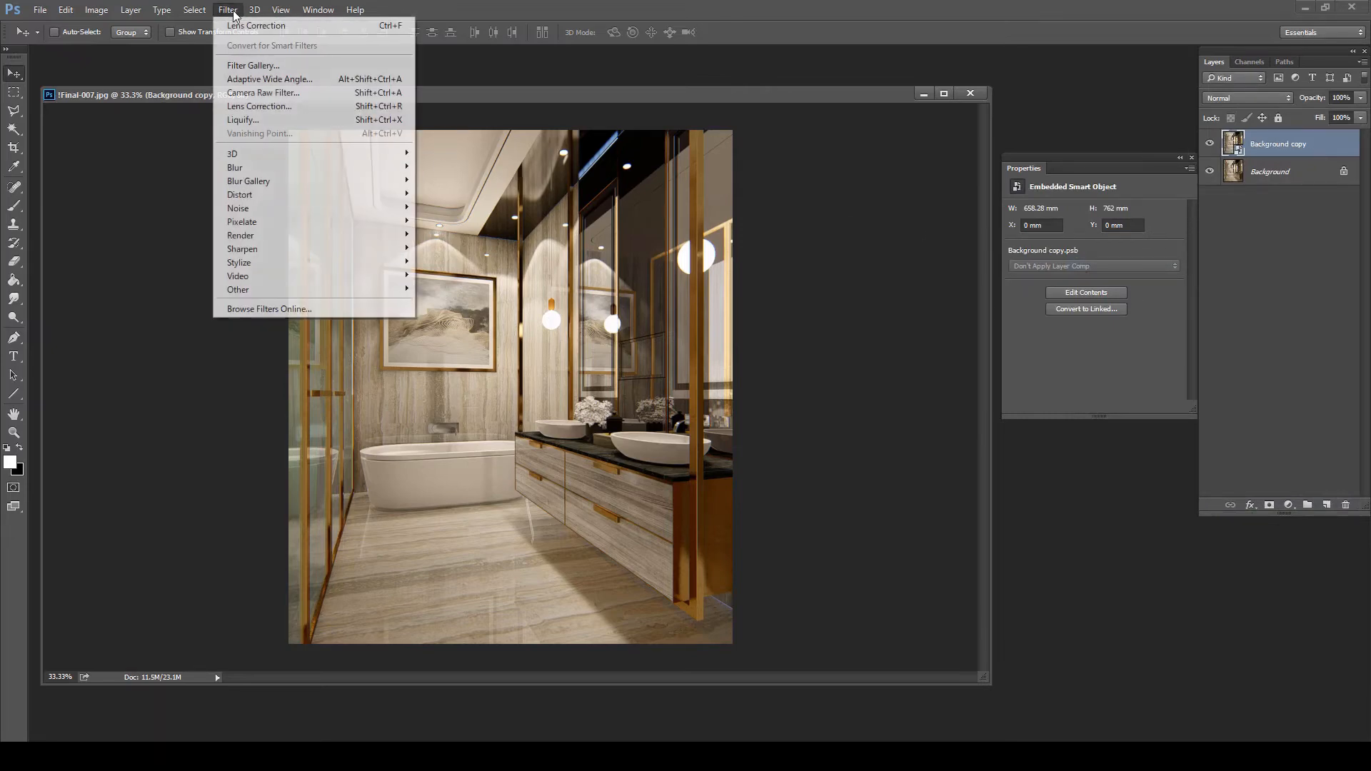
left_click(315, 93)
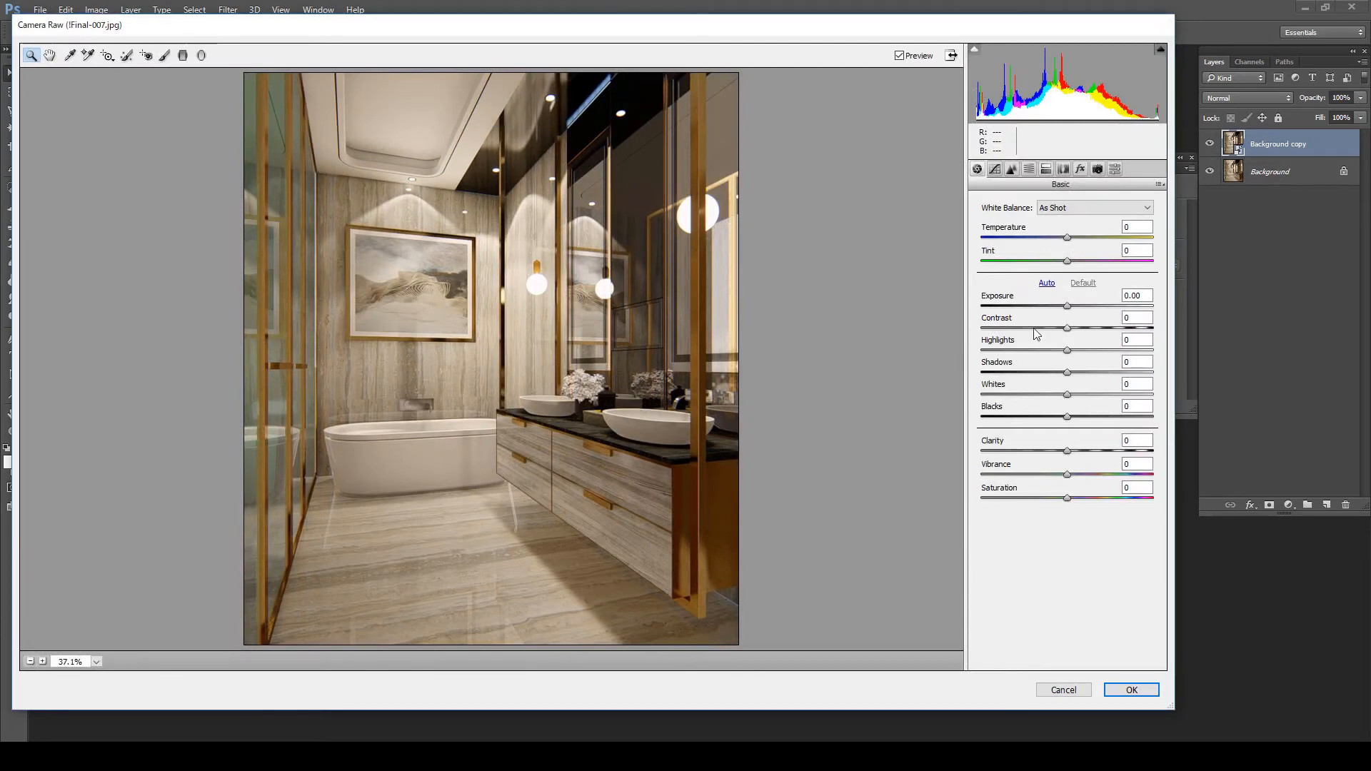
left_click(1068, 306)
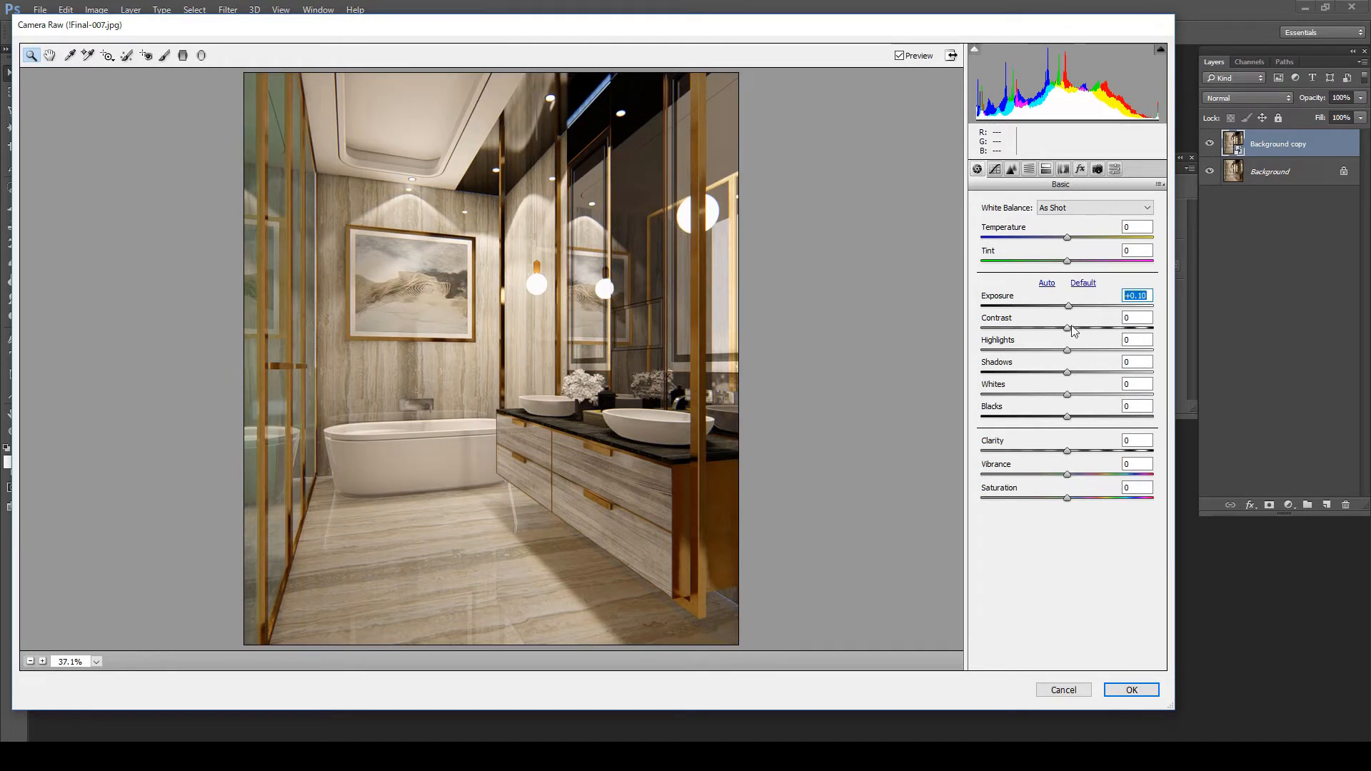
left_click_drag(1069, 327, 1104, 330)
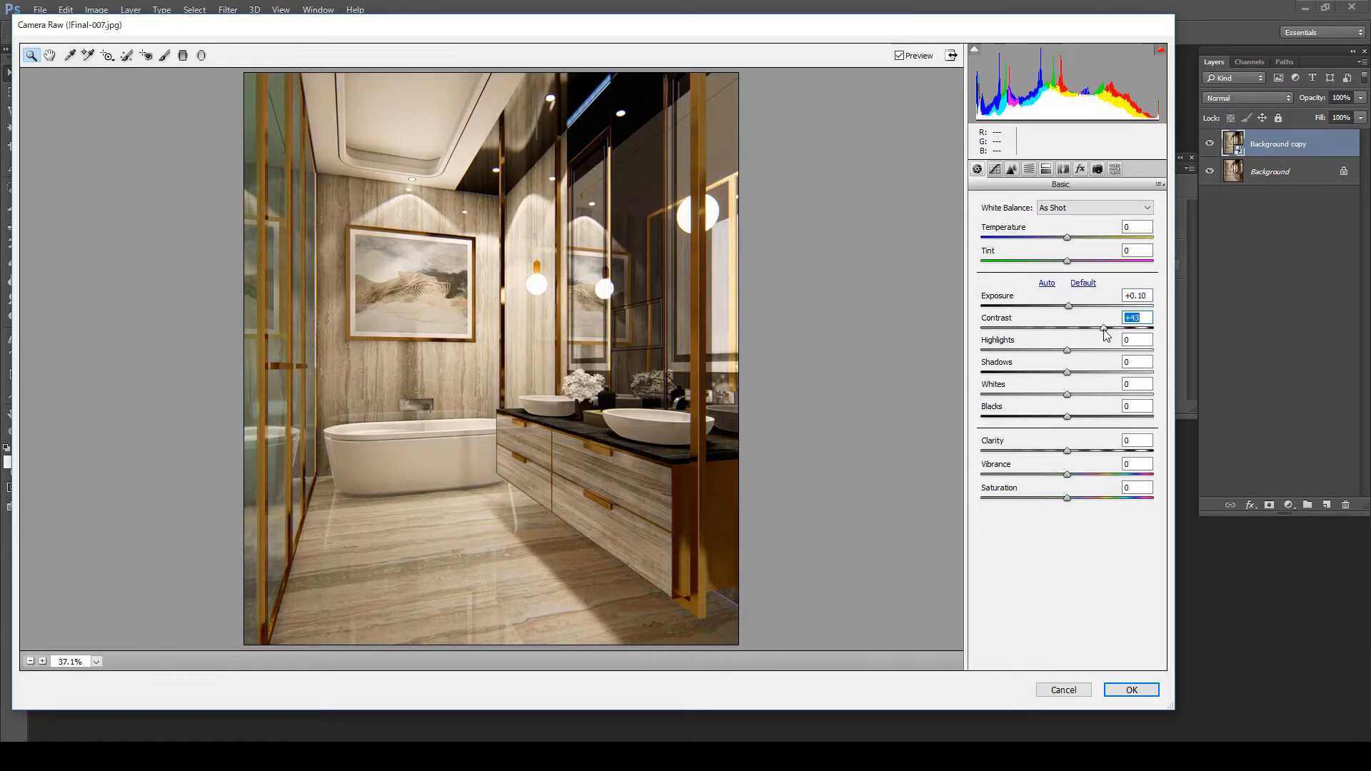
Set Whites to +30 and Blacks to +51 in the Camera Raw Filter.
left_click(1068, 399)
left_click_drag(1069, 400, 1106, 428)
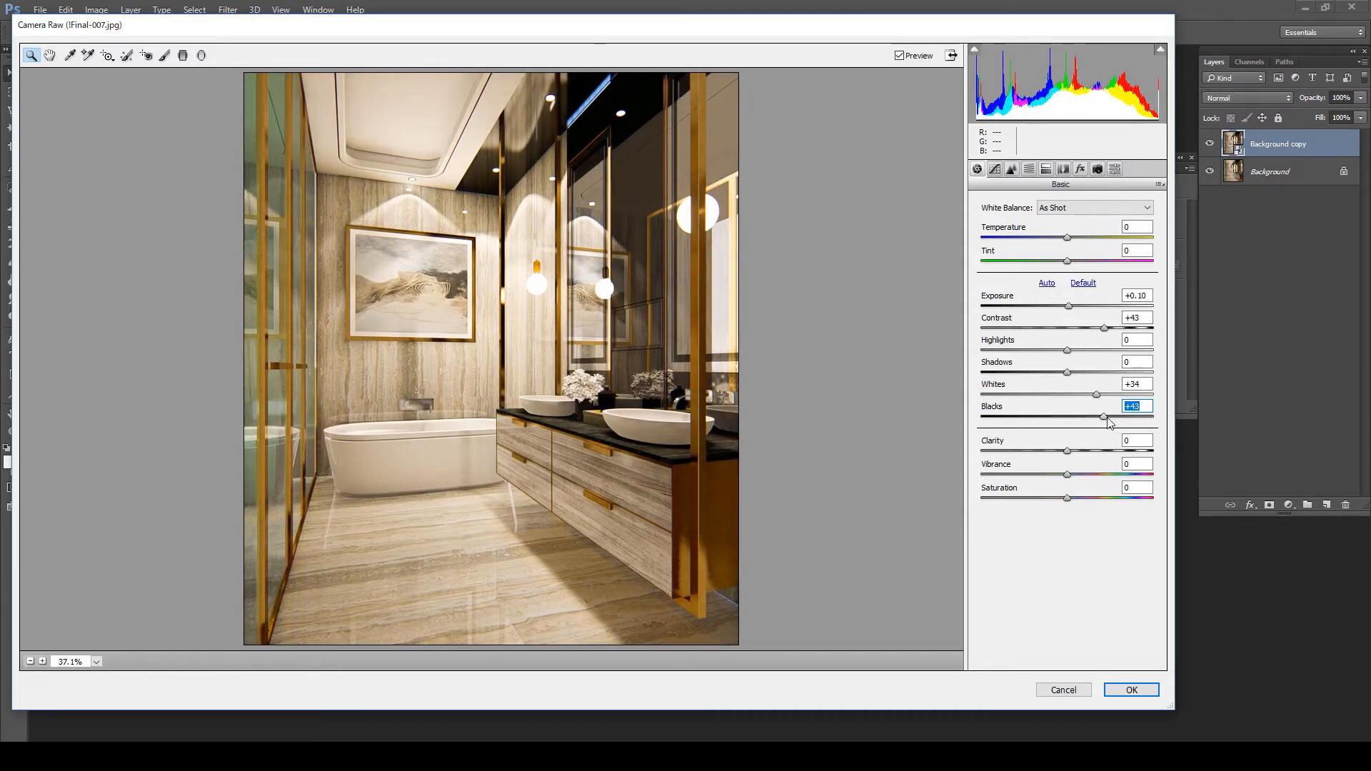
left_click_drag(1109, 422, 1115, 423)
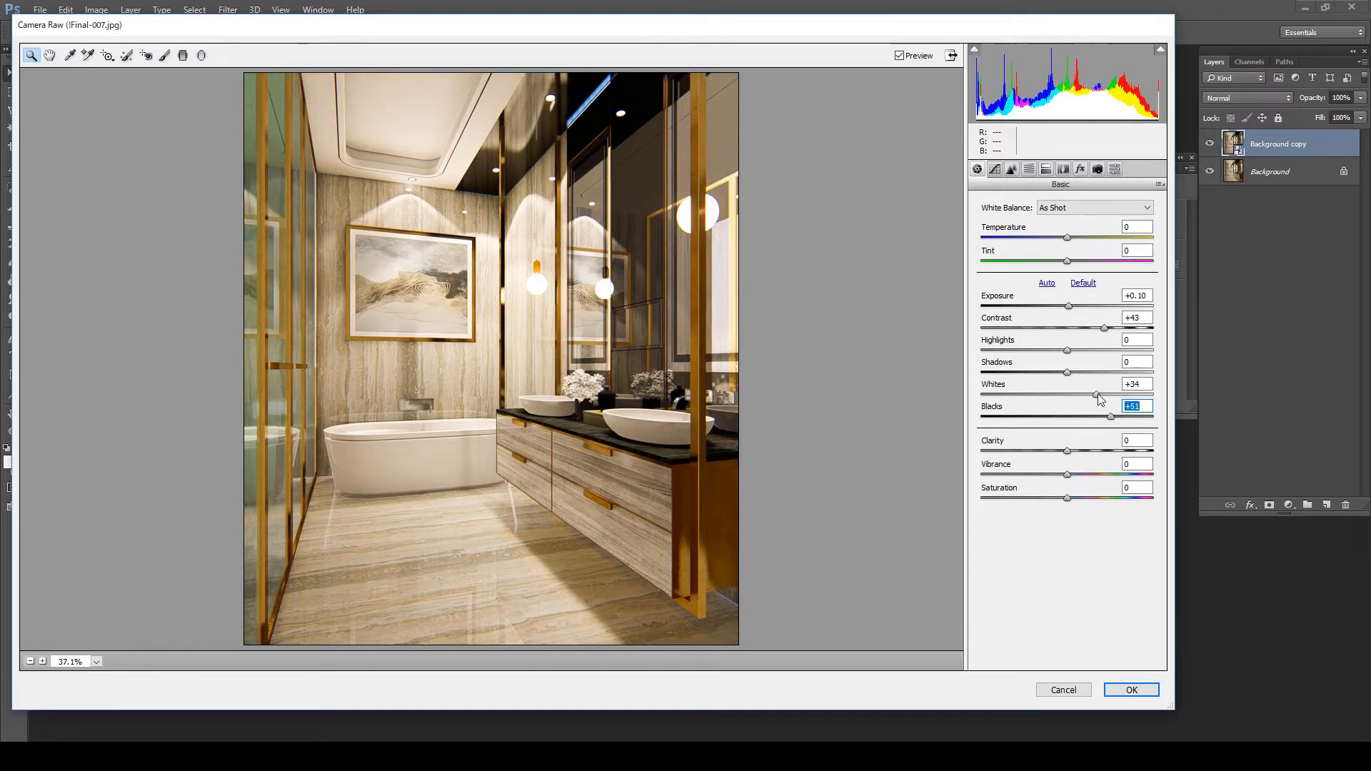
left_click_drag(1099, 394, 1096, 396)
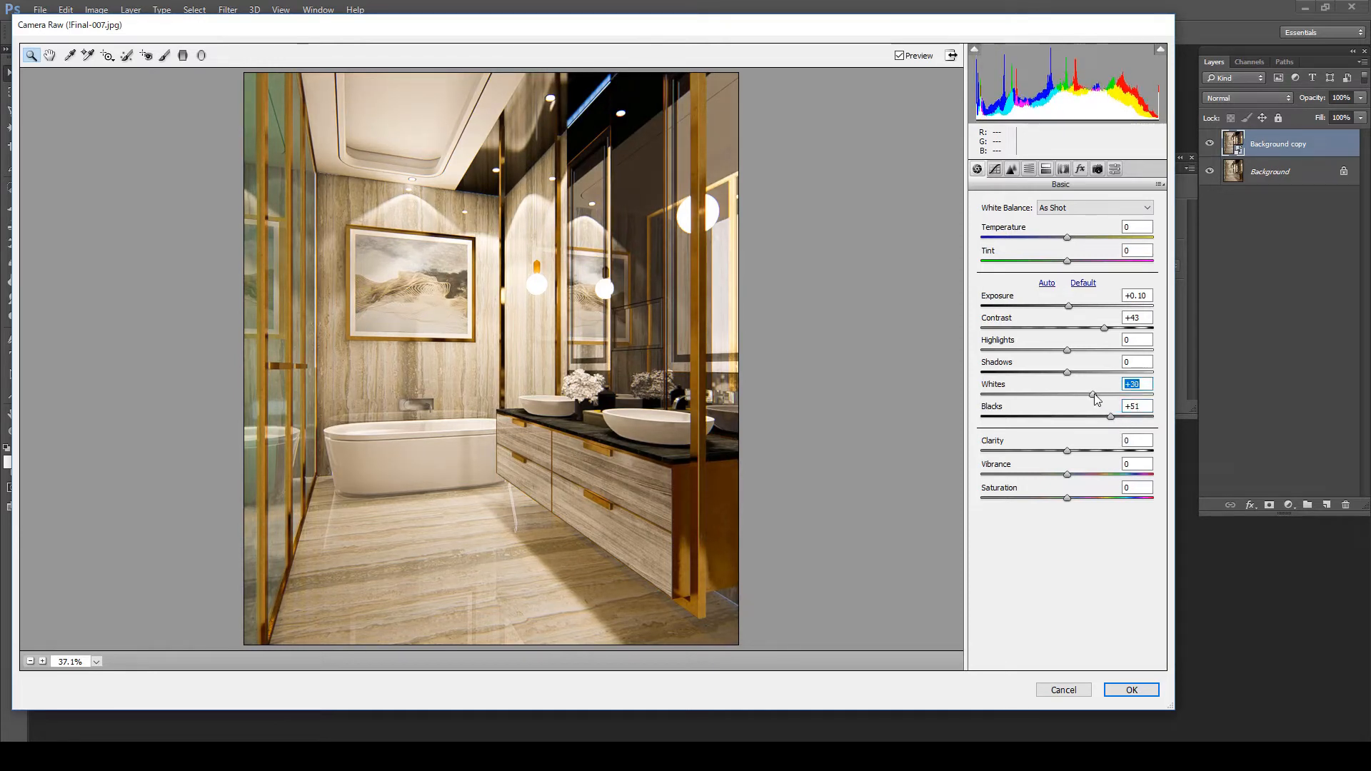
Return Exposure to 0.00 and set Contrast to +48, Highlights to +7 and Shadows to -6.
left_click_drag(1069, 308, 1109, 330)
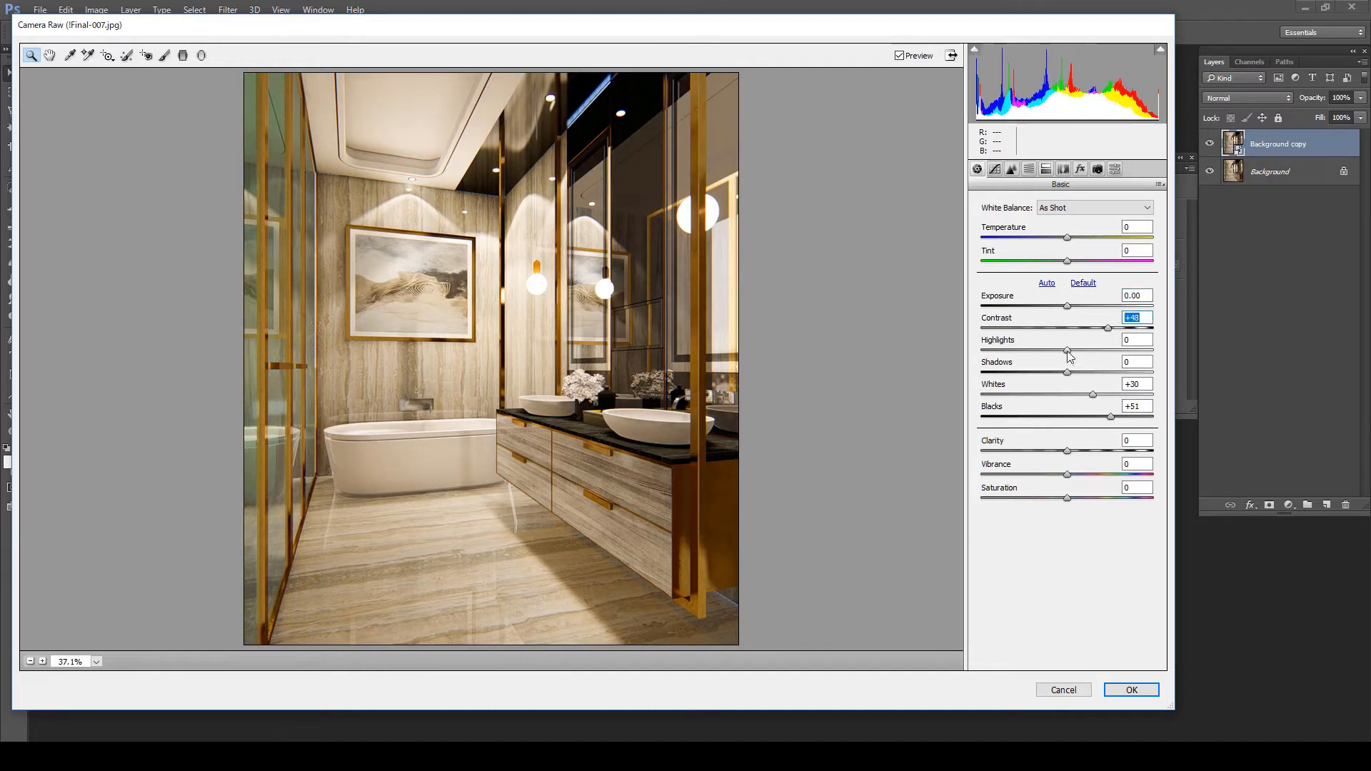
left_click_drag(1069, 356, 1075, 357)
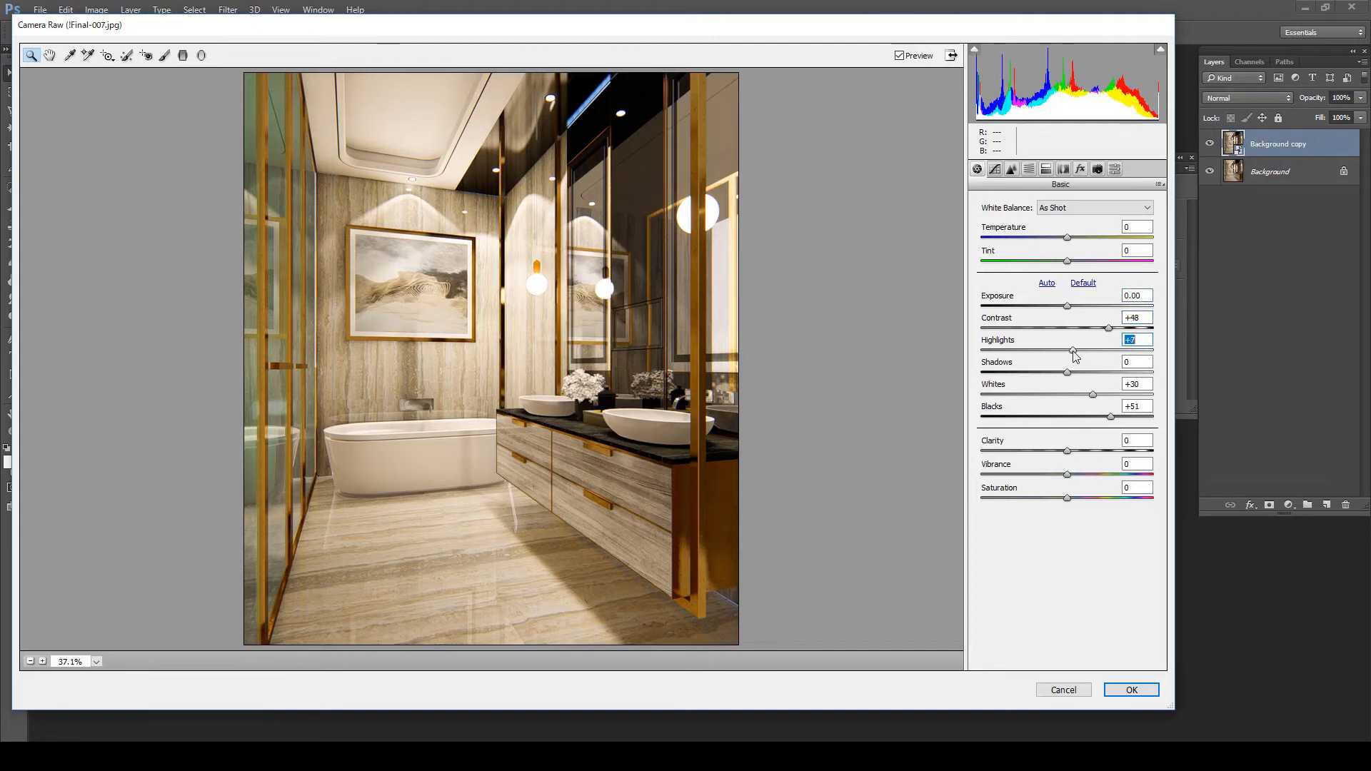
left_click(1069, 372)
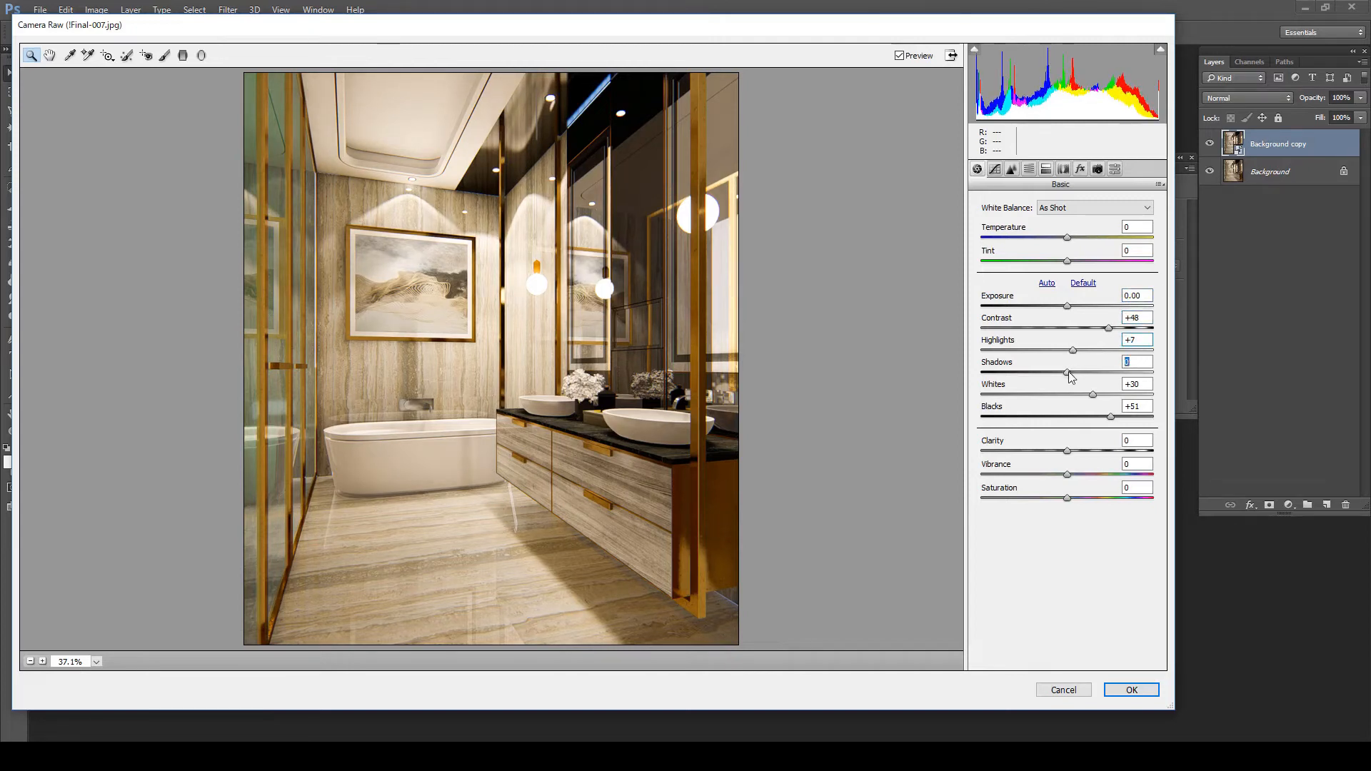
left_click_drag(1069, 372, 1058, 372)
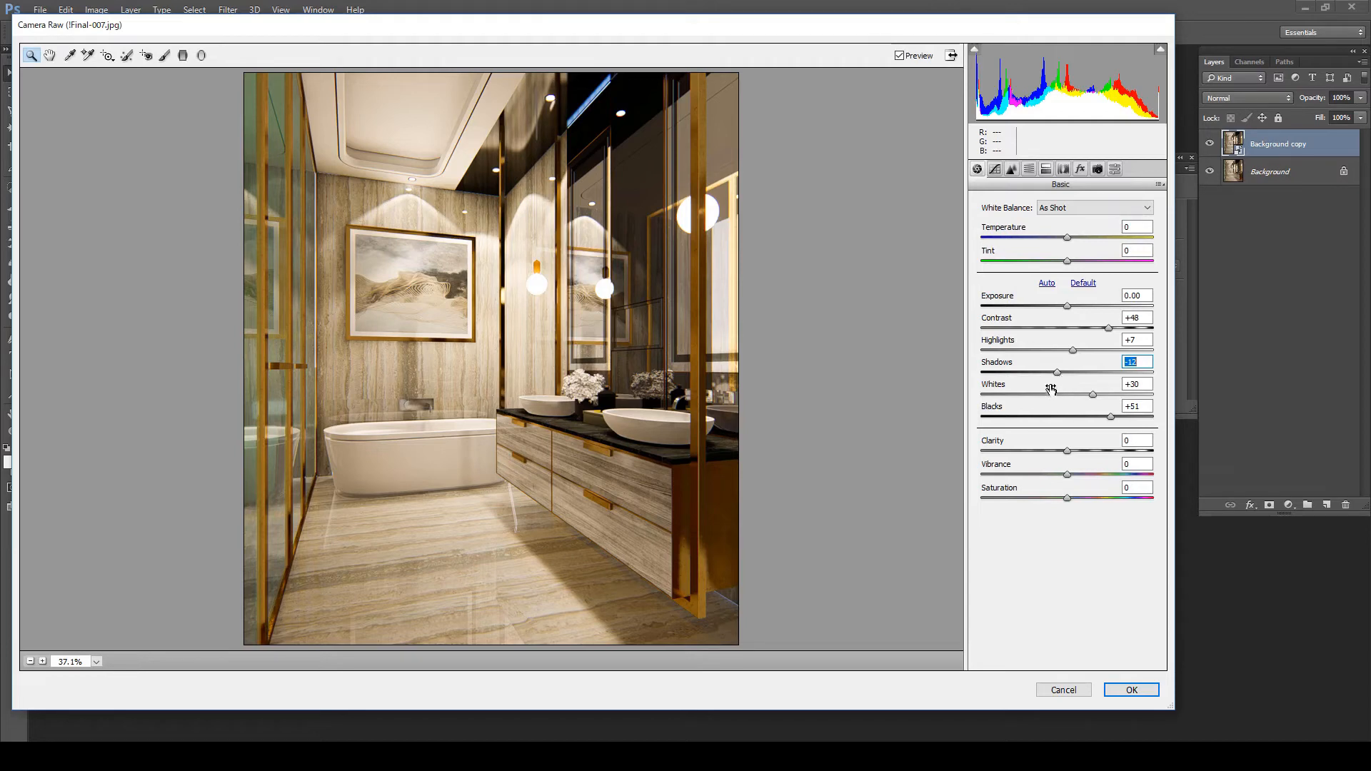
double_click(1059, 373)
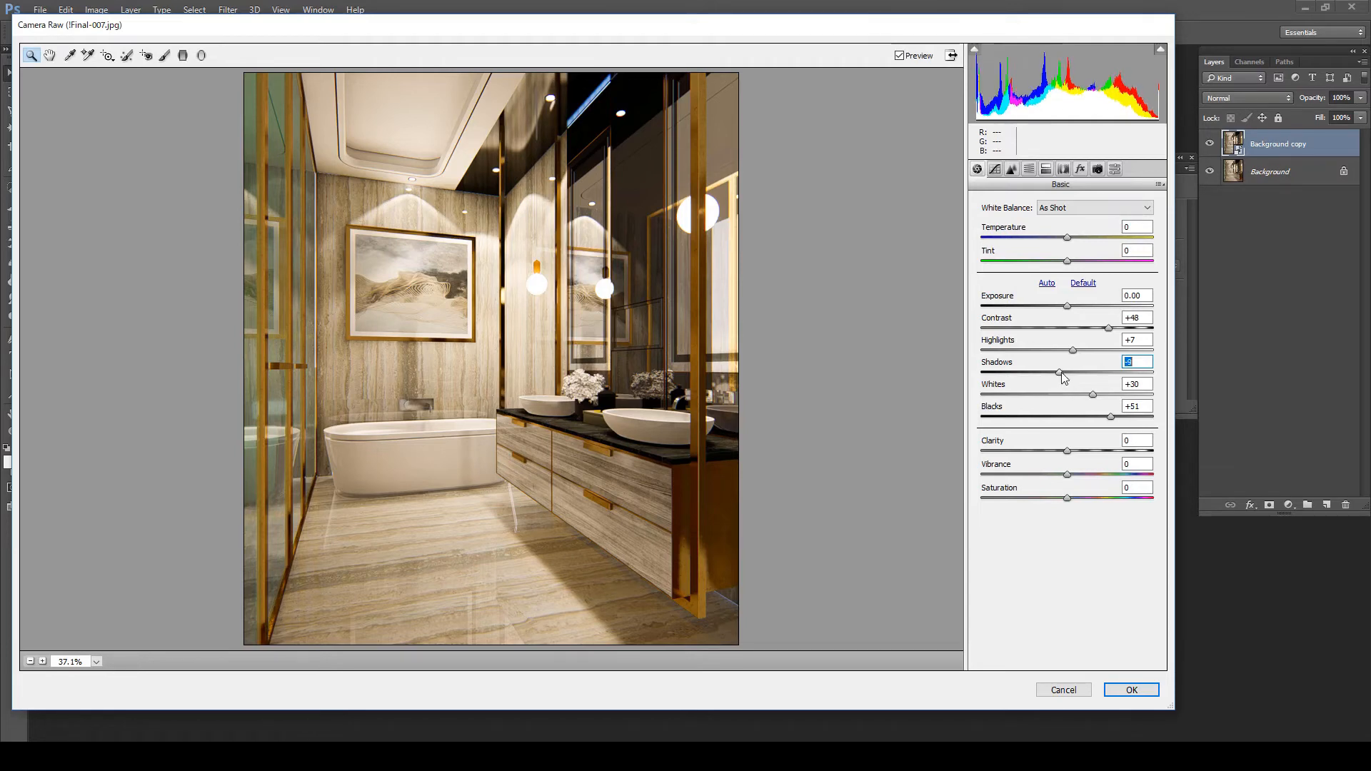
left_click_drag(1069, 378, 1064, 378)
Set Blacks to +56, Whites to +23, Exposure to 0.00 and Contrast to +63.
left_click_drag(1111, 417, 1087, 395)
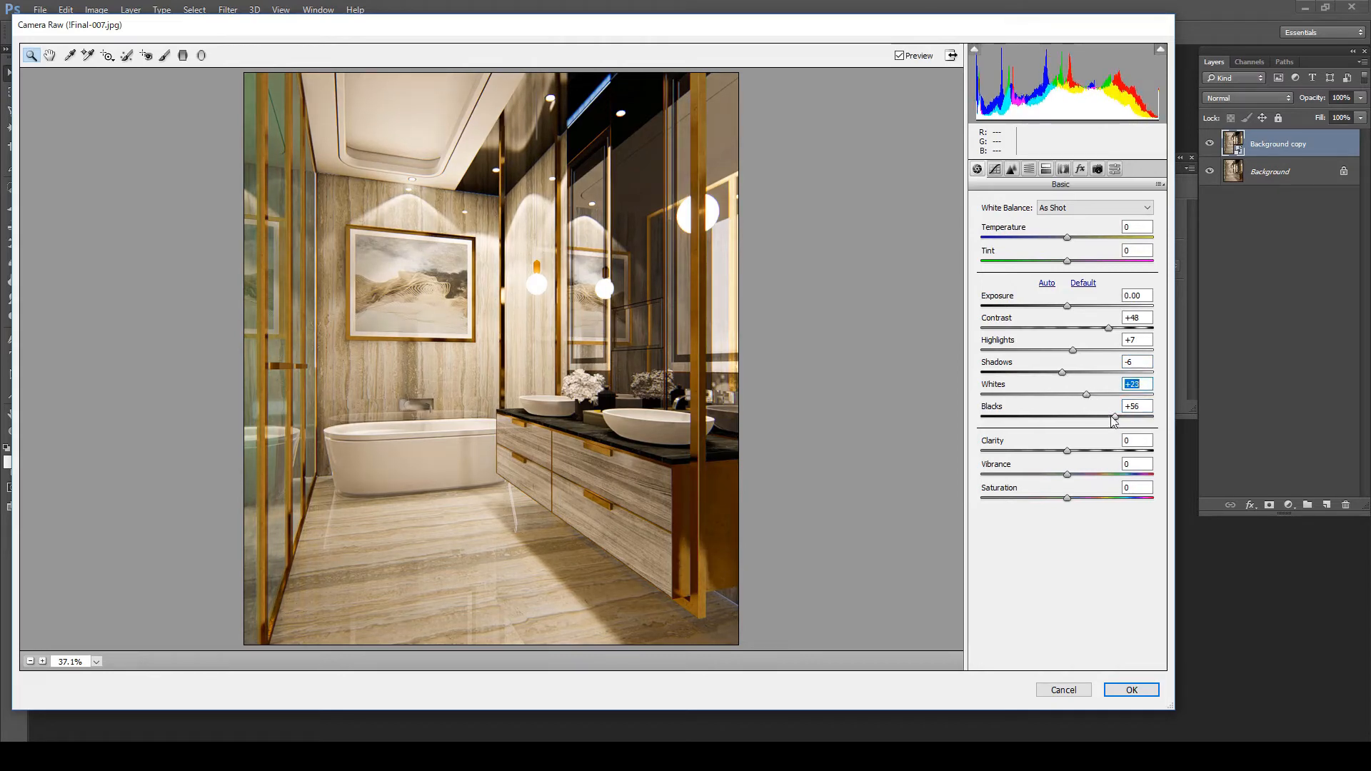
left_click(1108, 328)
left_click_drag(1109, 329, 1068, 306)
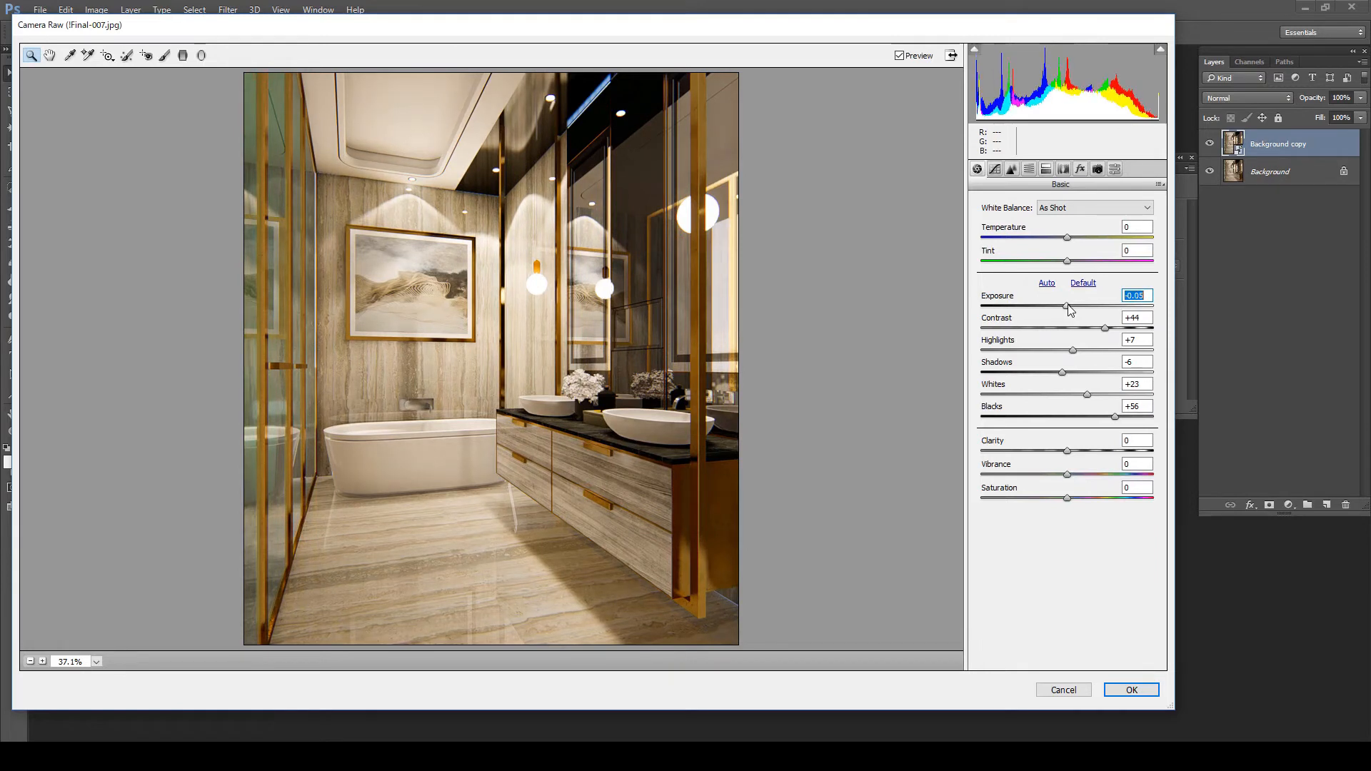
double_click(1069, 306)
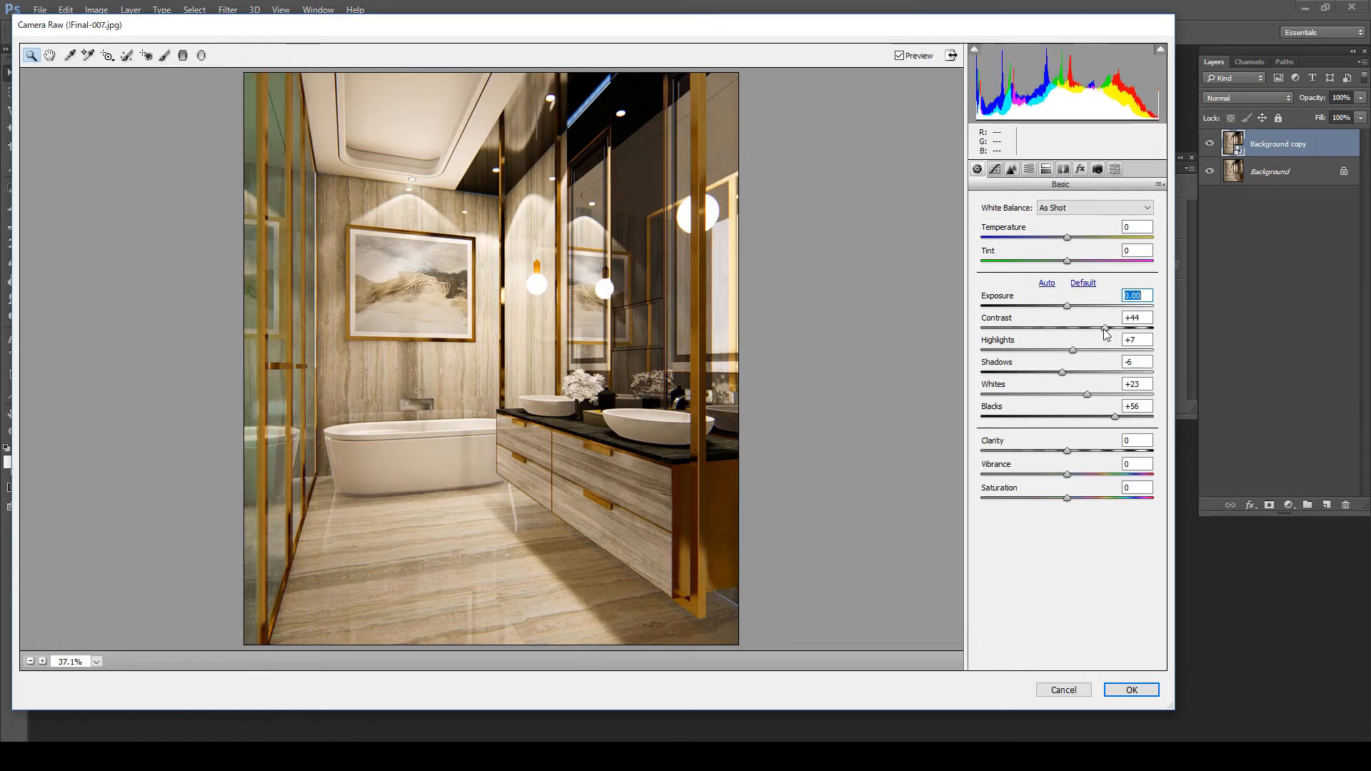
left_click_drag(1104, 329, 1121, 329)
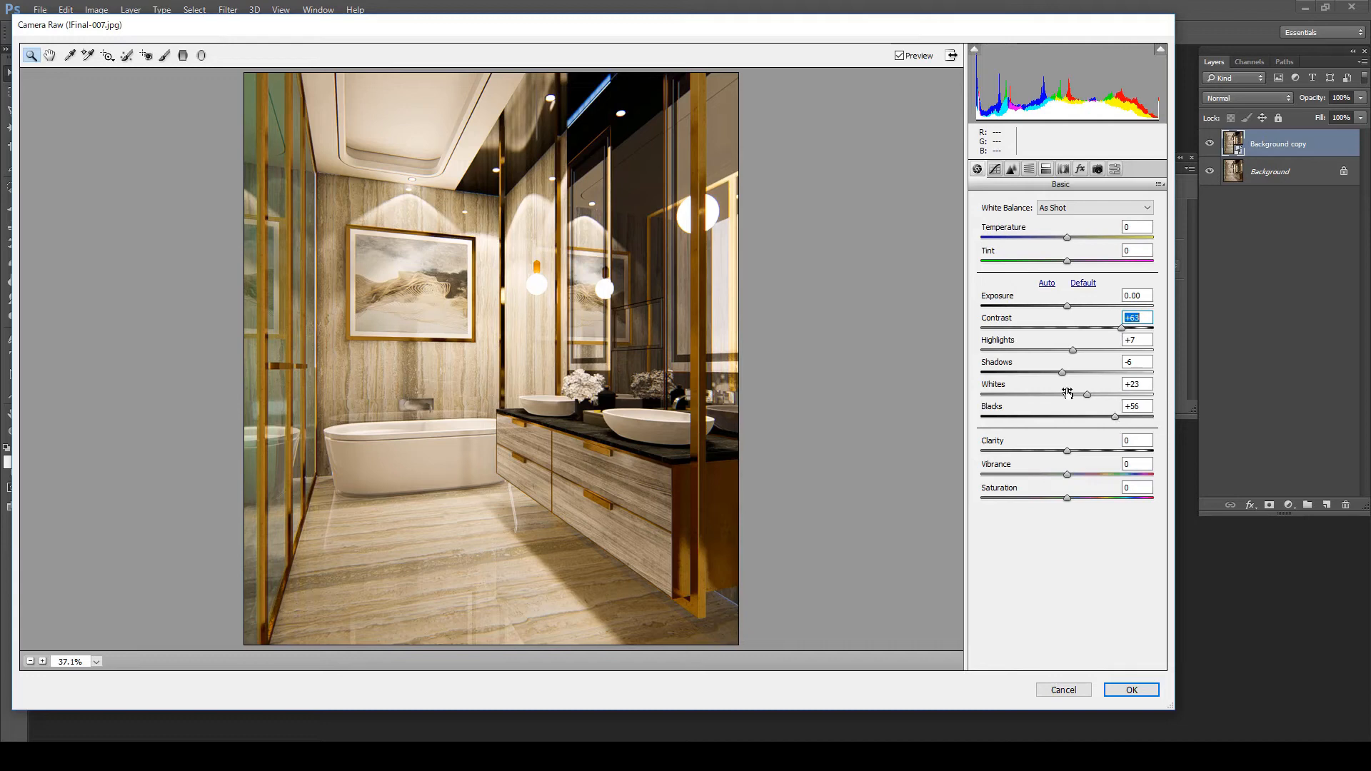
Set Shadows to +1, Clarity to -18 and Vibrance to -13, and apply the Camera Raw Filter.
left_click_drag(1065, 377, 1069, 375)
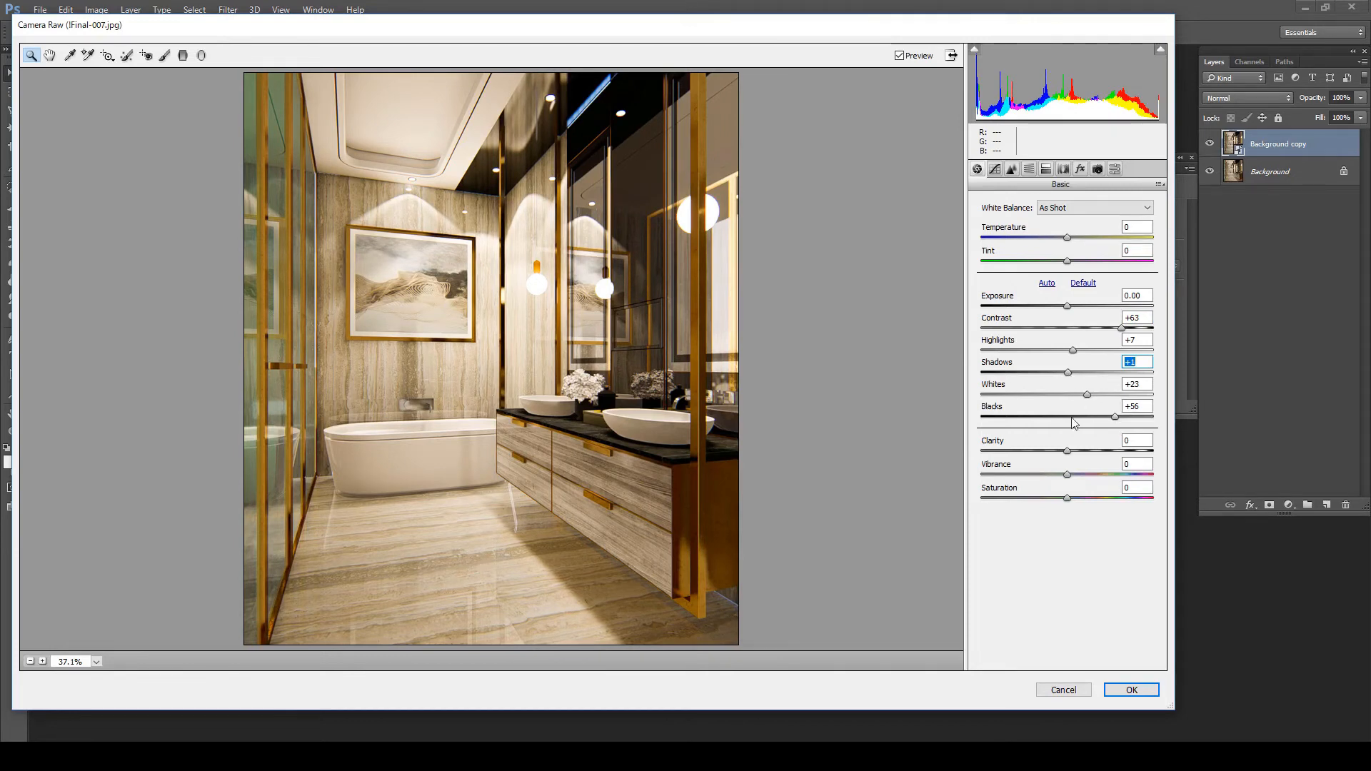
left_click_drag(1067, 453, 1050, 455)
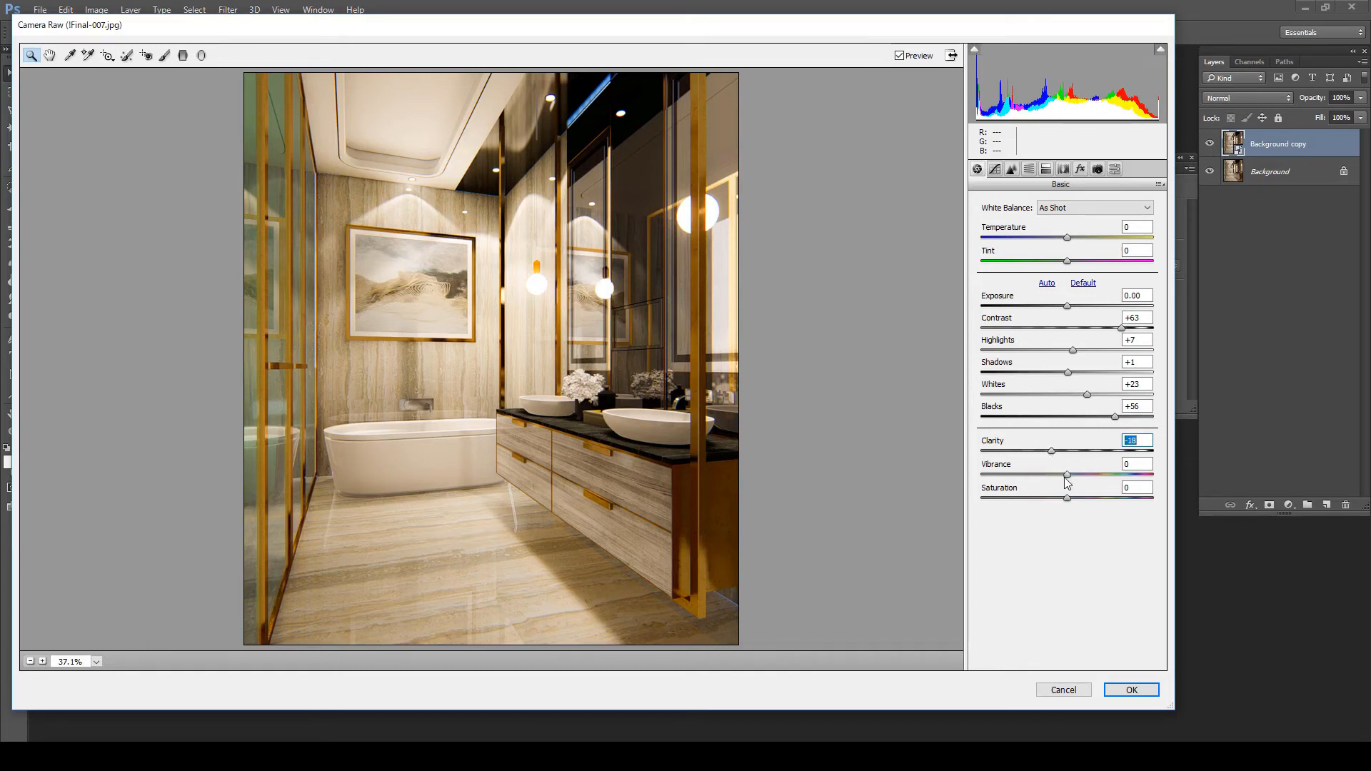
left_click_drag(1066, 477, 1056, 477)
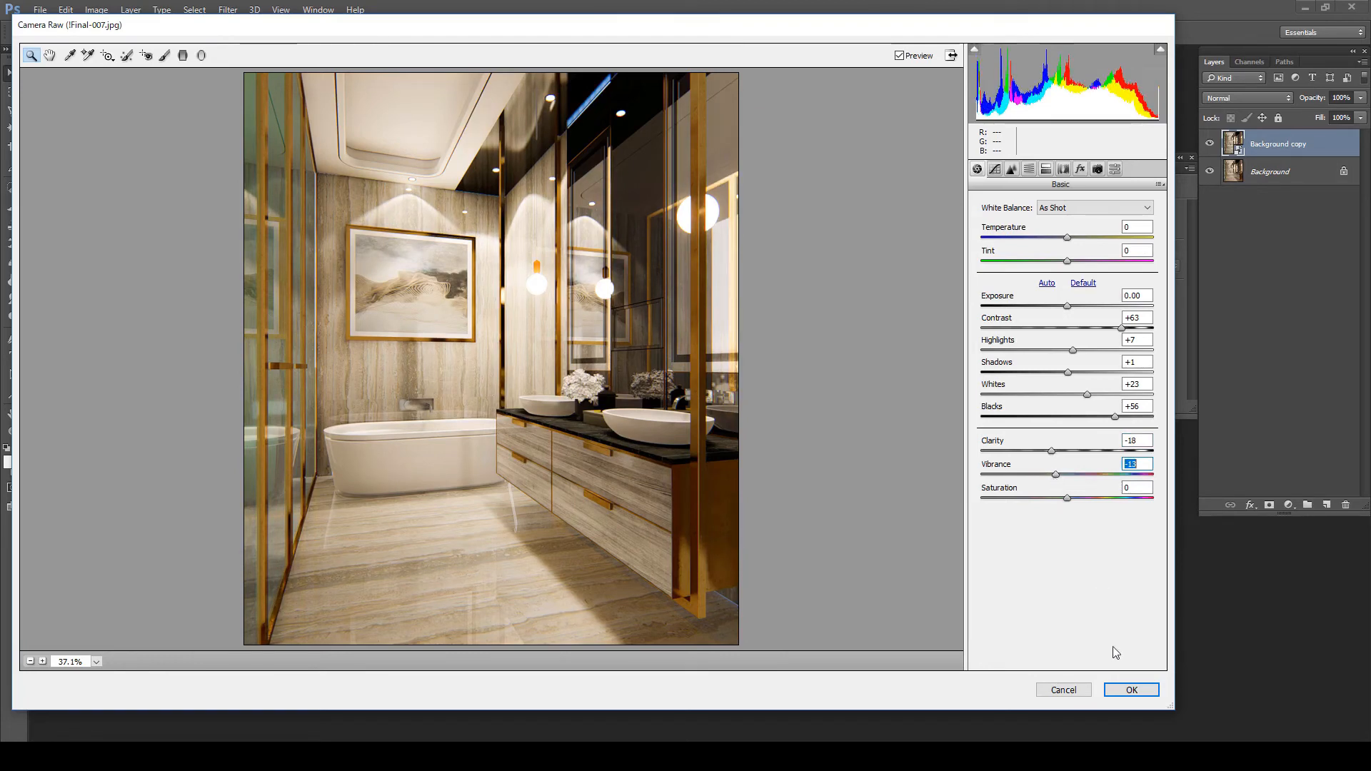
left_click(1132, 690)
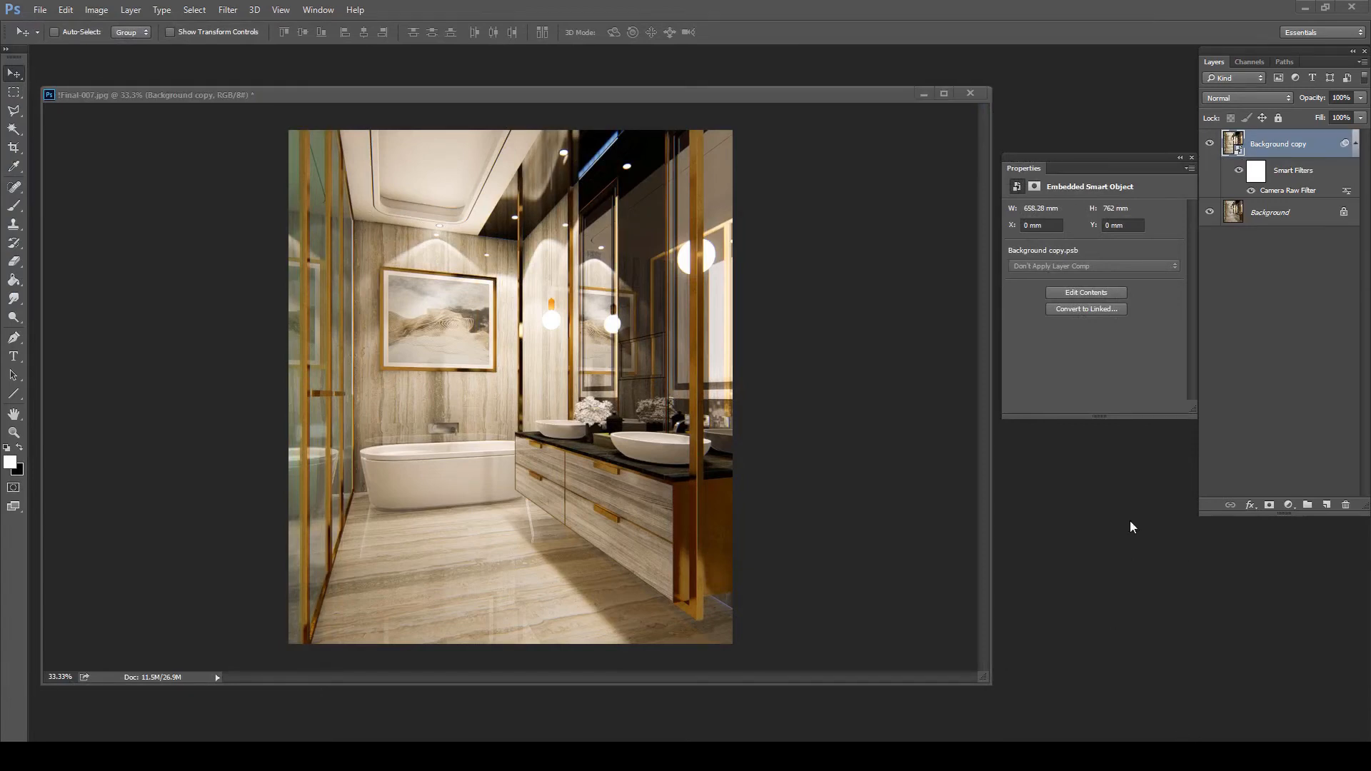
Apply a Lens Correction filter to the Background copy layer with a custom Vignette Amount of -40.
left_click(230, 10)
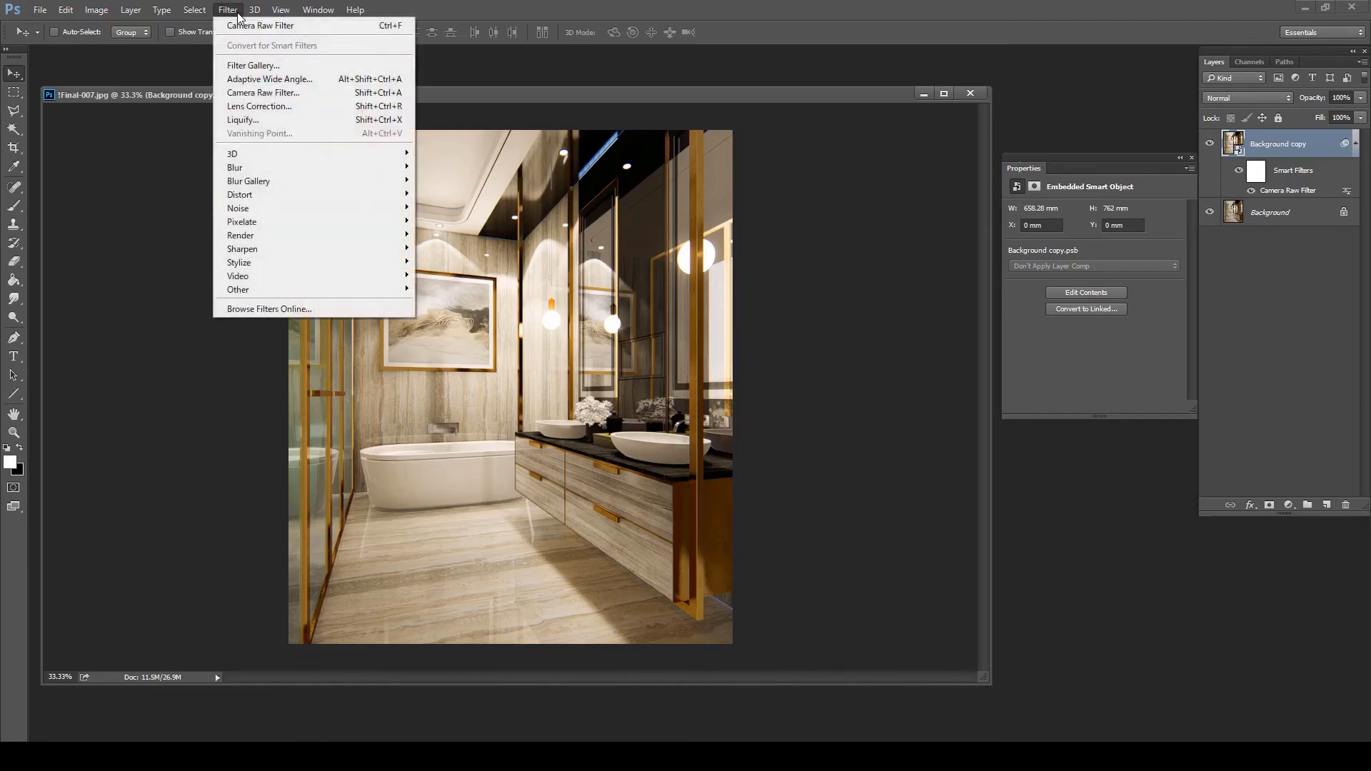
left_click(309, 108)
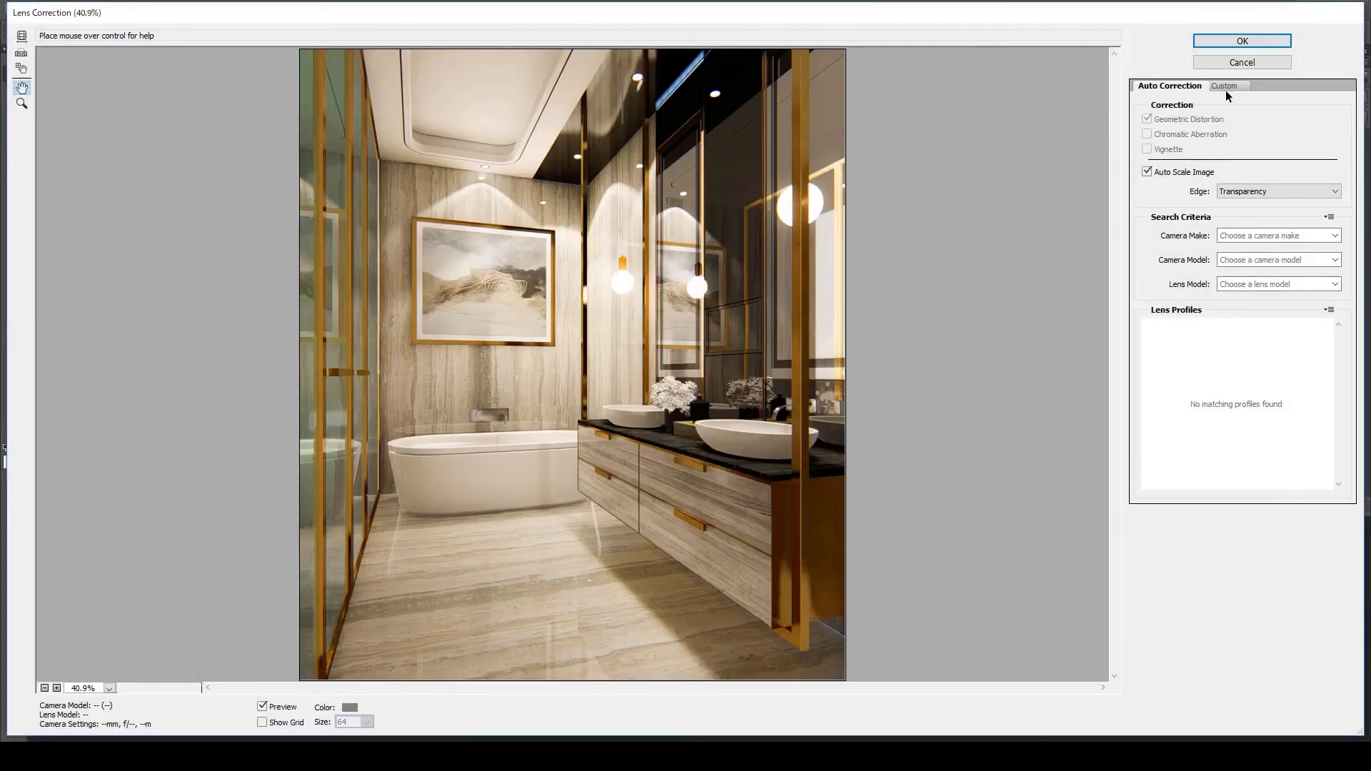
left_click(1227, 86)
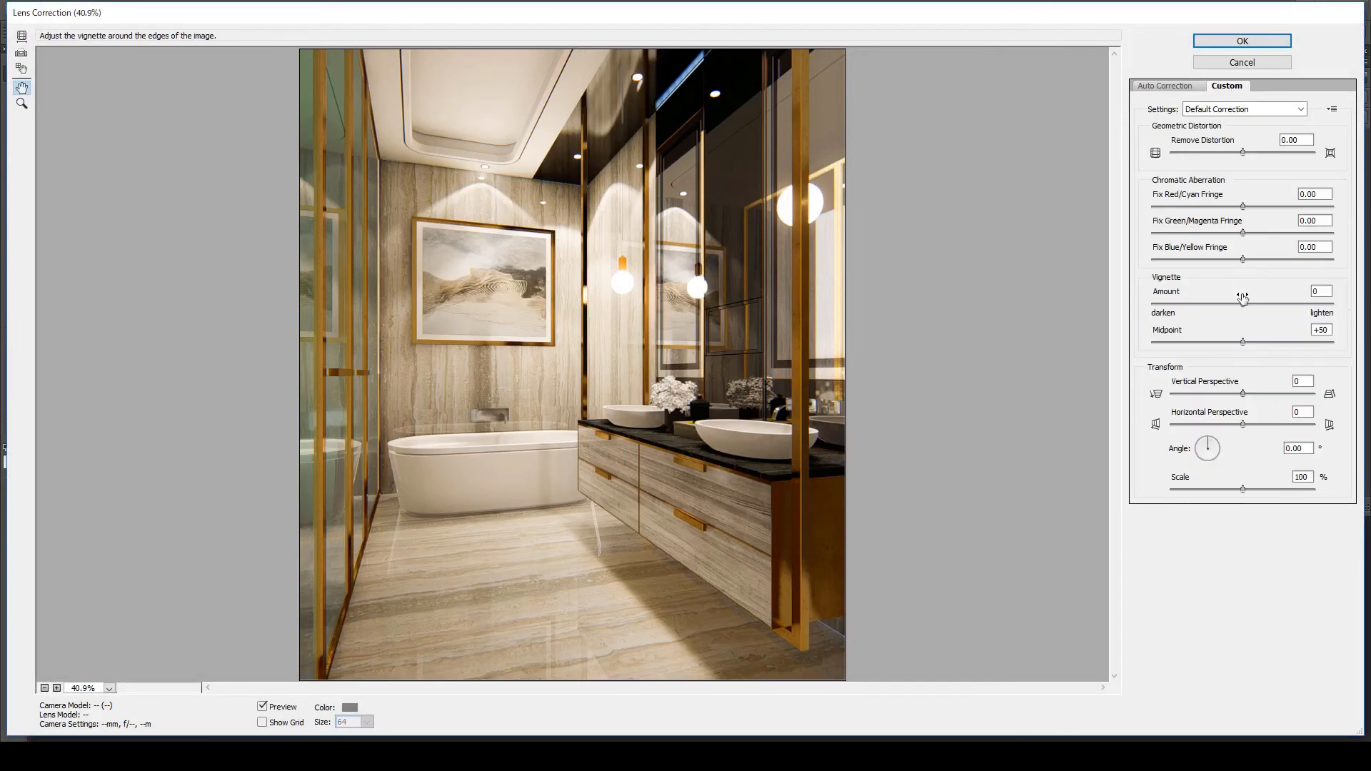
left_click_drag(1241, 304, 1245, 341)
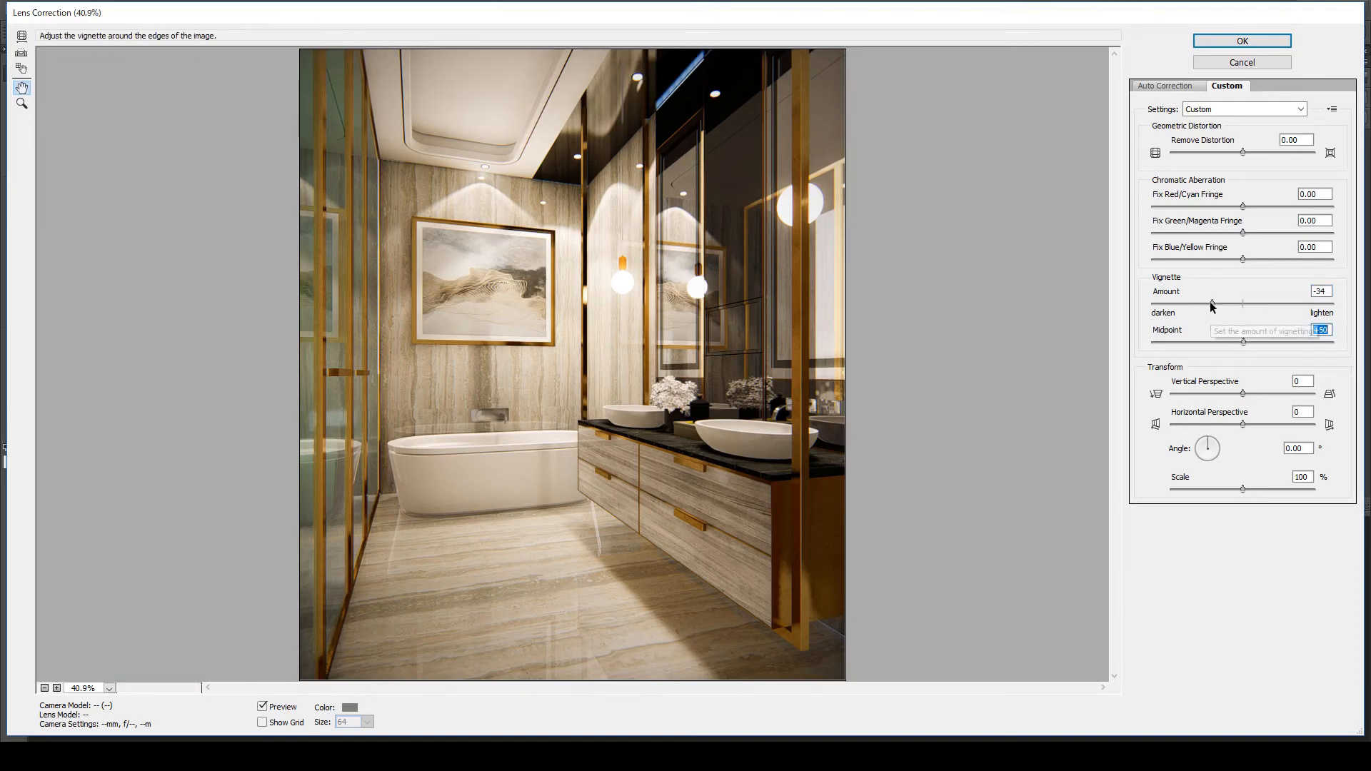
mouse_move(1212, 304)
left_mouse_down()
mouse_move(1193, 305)
mouse_move(1207, 306)
left_mouse_up()
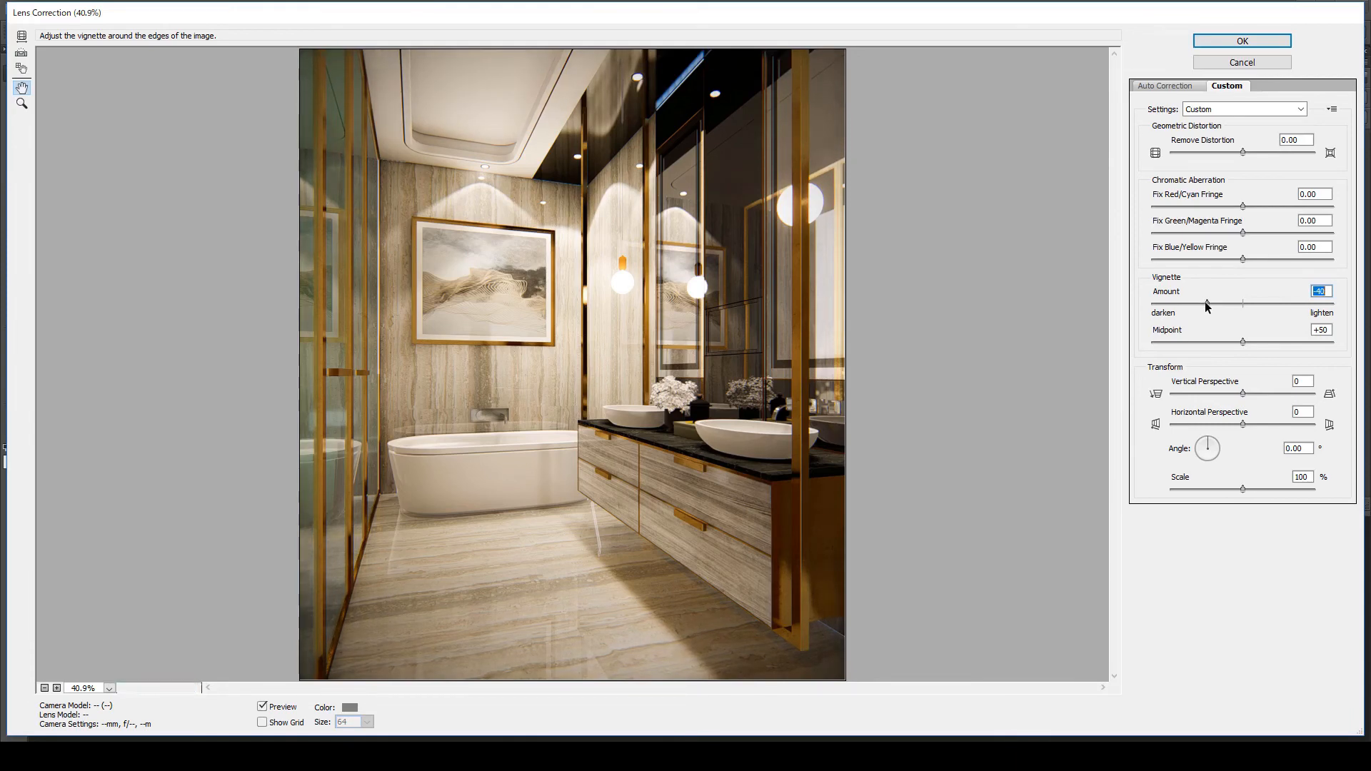
left_click(1265, 43)
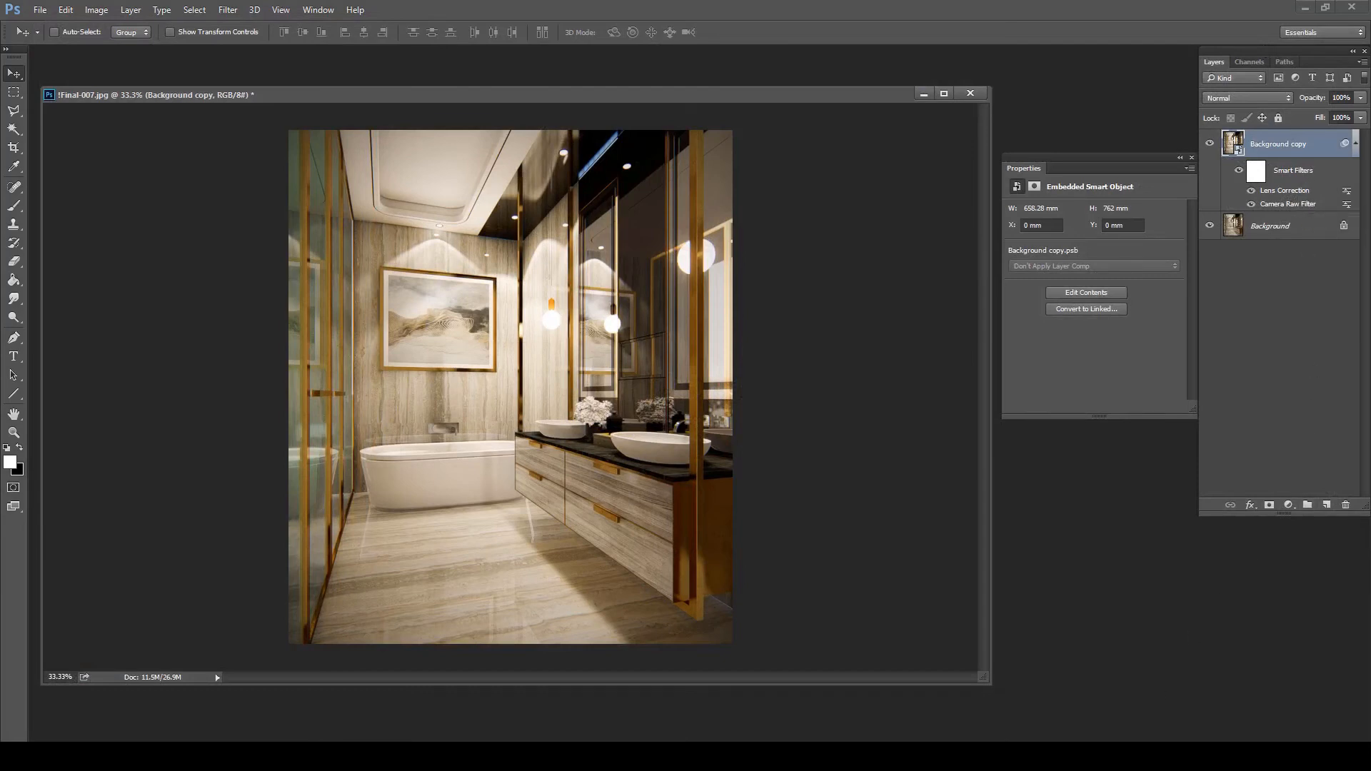
Stamp all visible layers into a new layer above Background copy and convert it to a Smart Object.
key("ctrl+alt+shift+e")
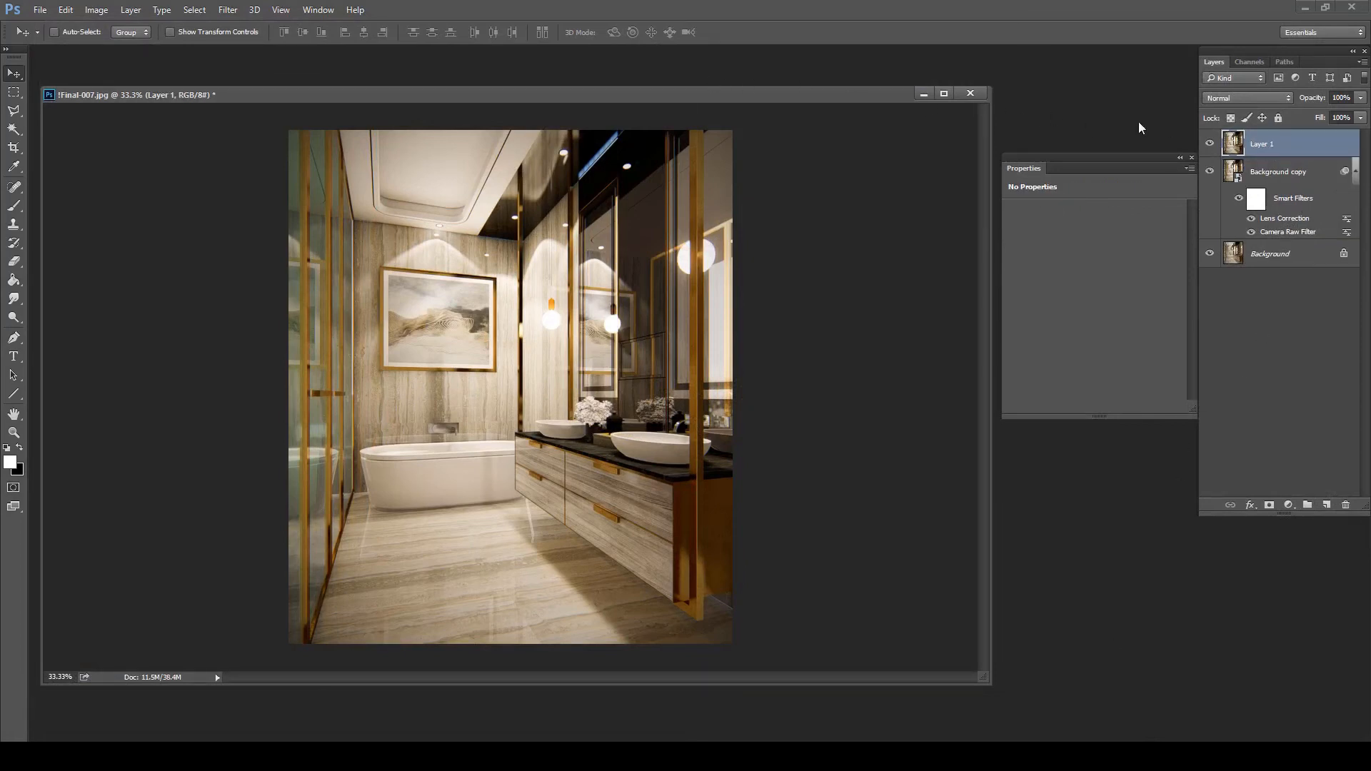
right_click(1282, 143)
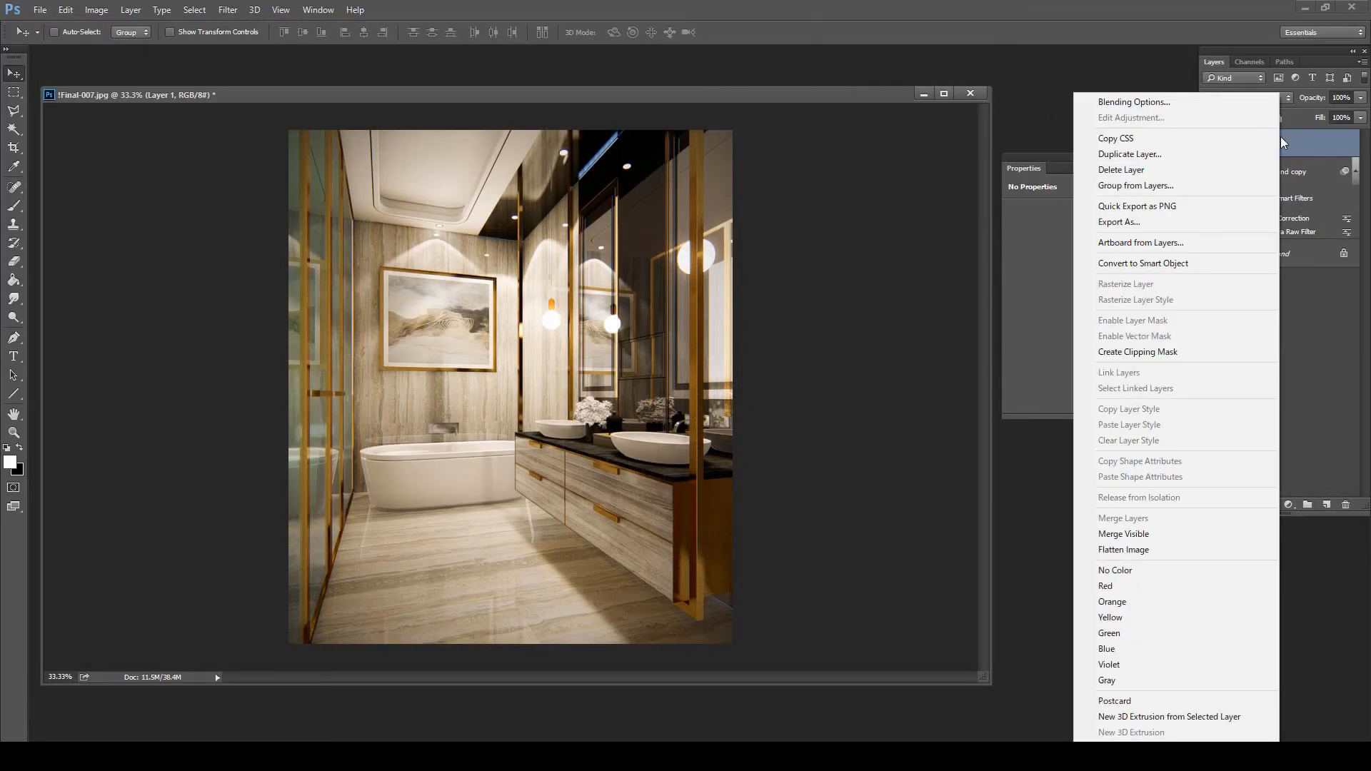
left_click(1253, 263)
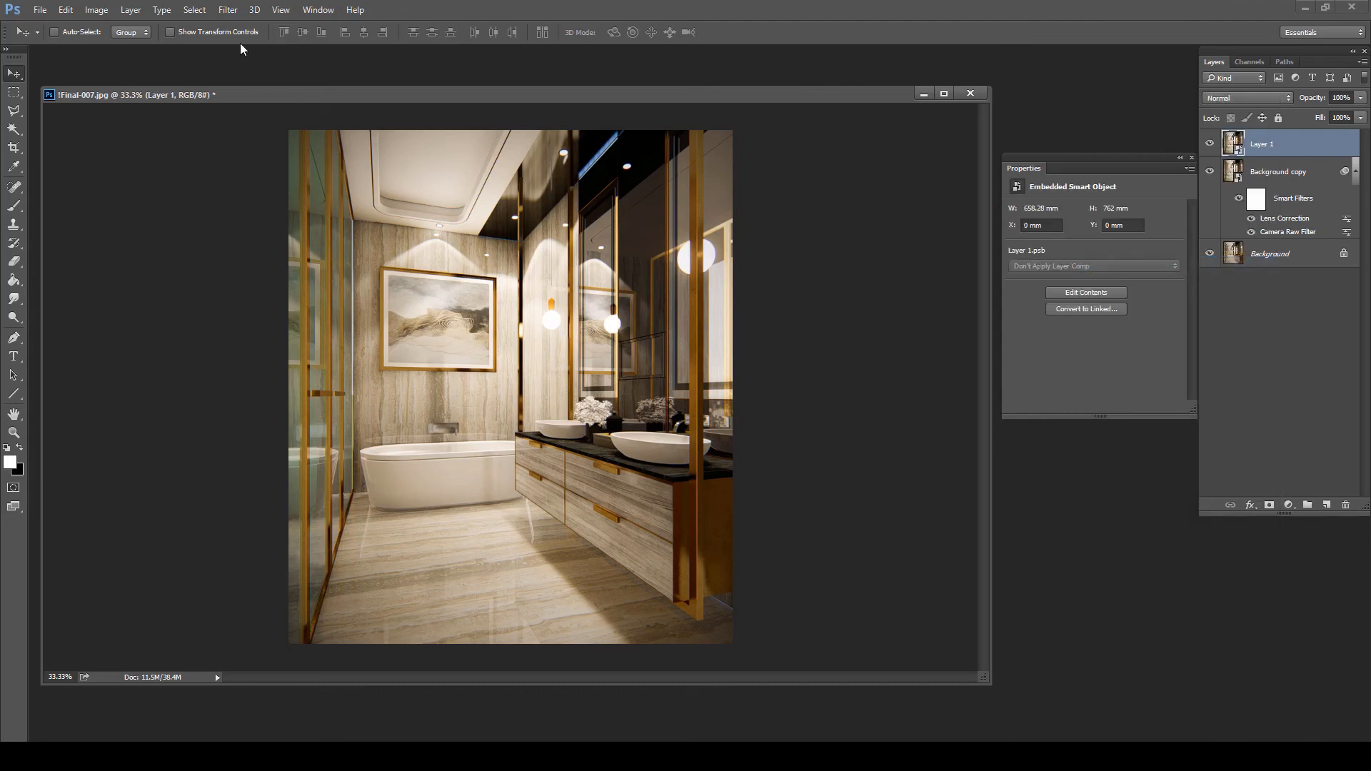
Apply a Gaussian Blur with a radius of 8.0 pixels to the stamped Smart Object layer.
left_click(230, 12)
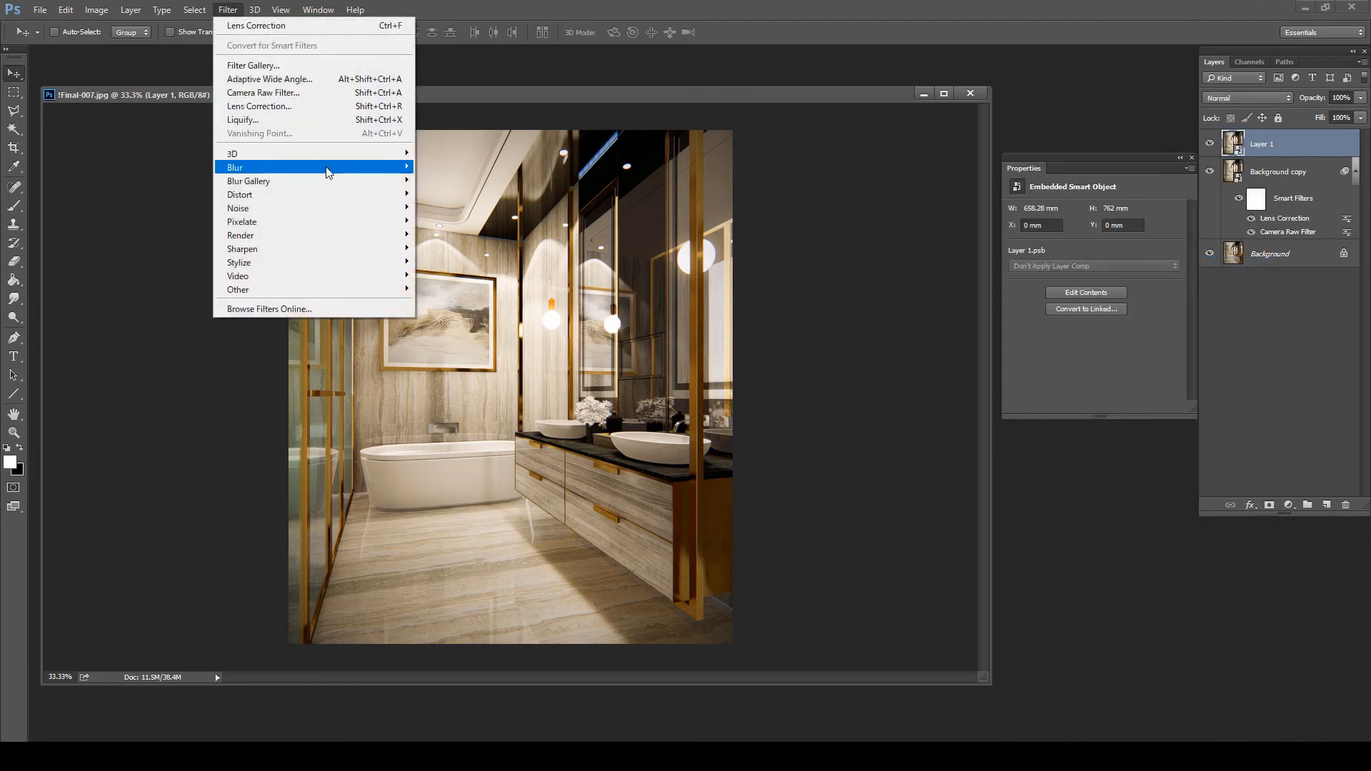
mouse_move(331, 168)
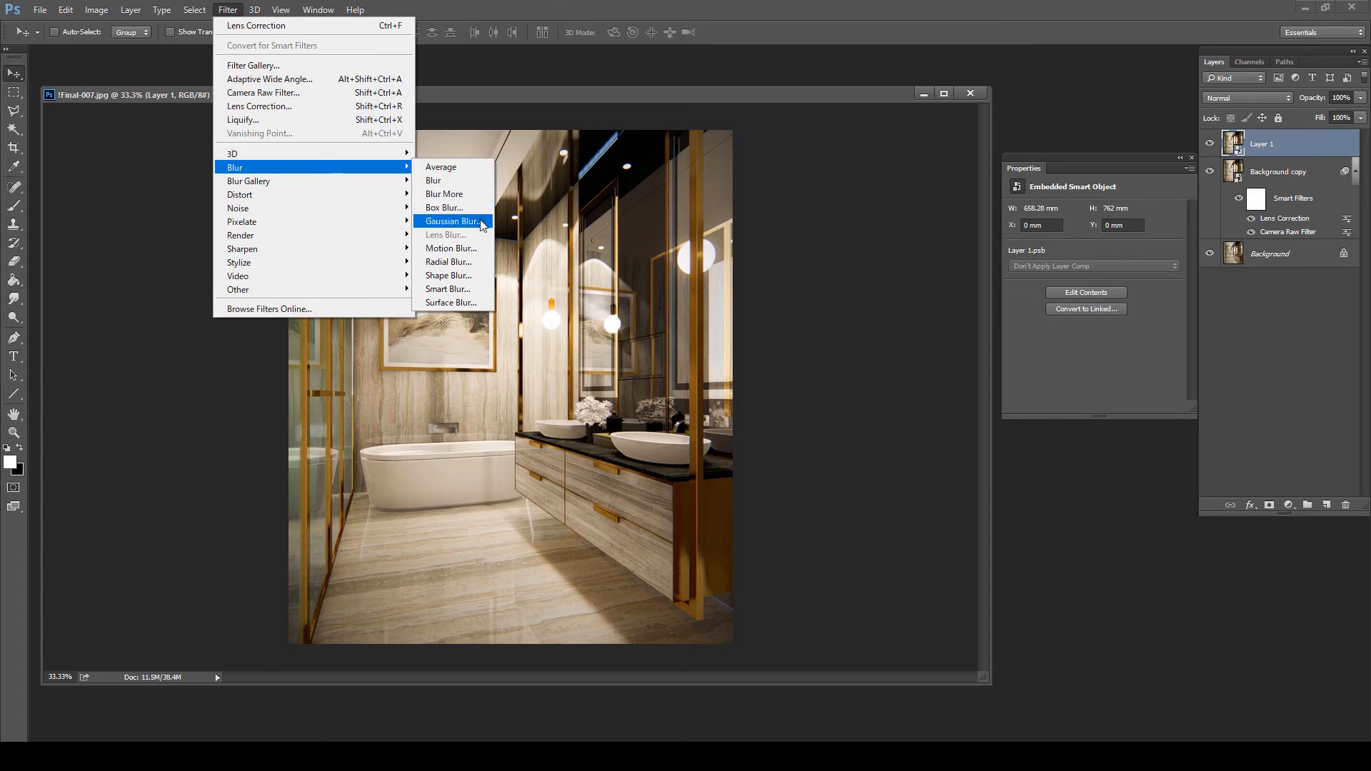
left_click(452, 221)
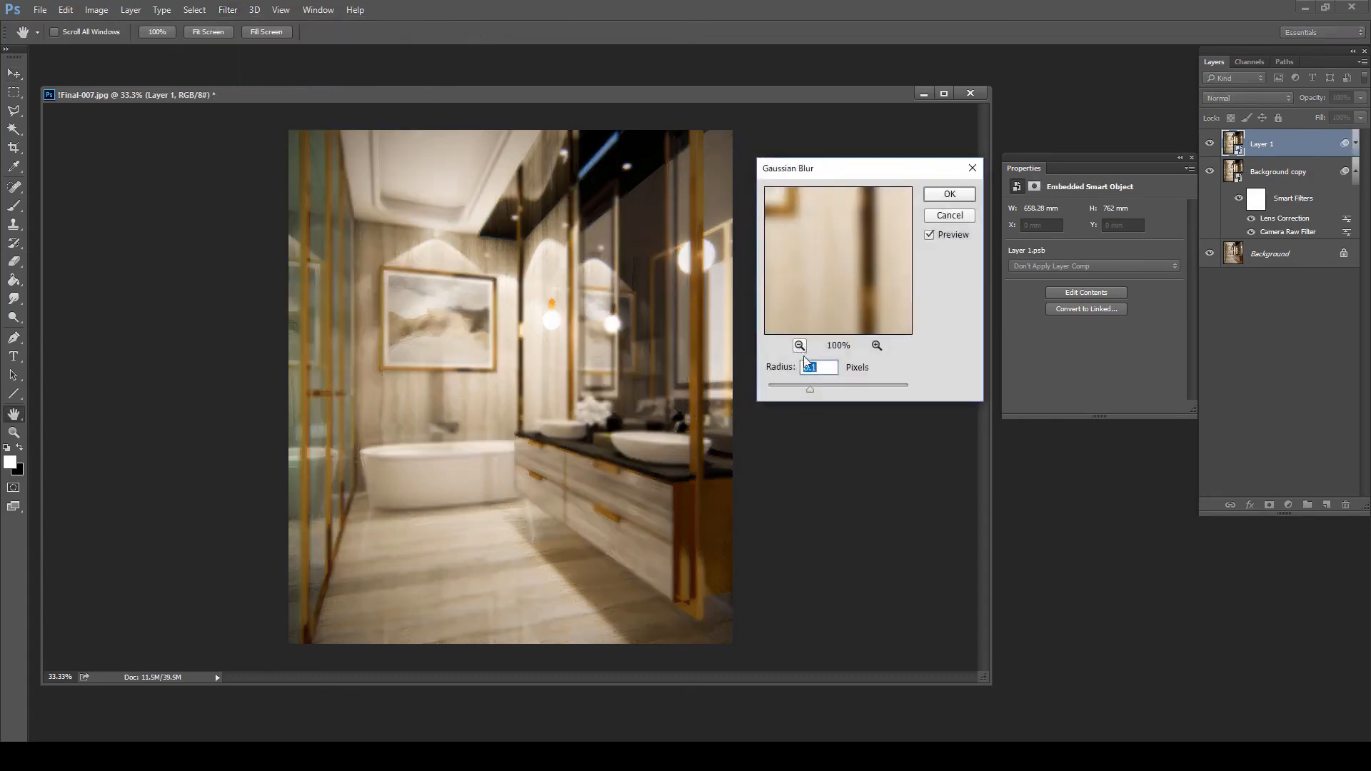
left_click(804, 390)
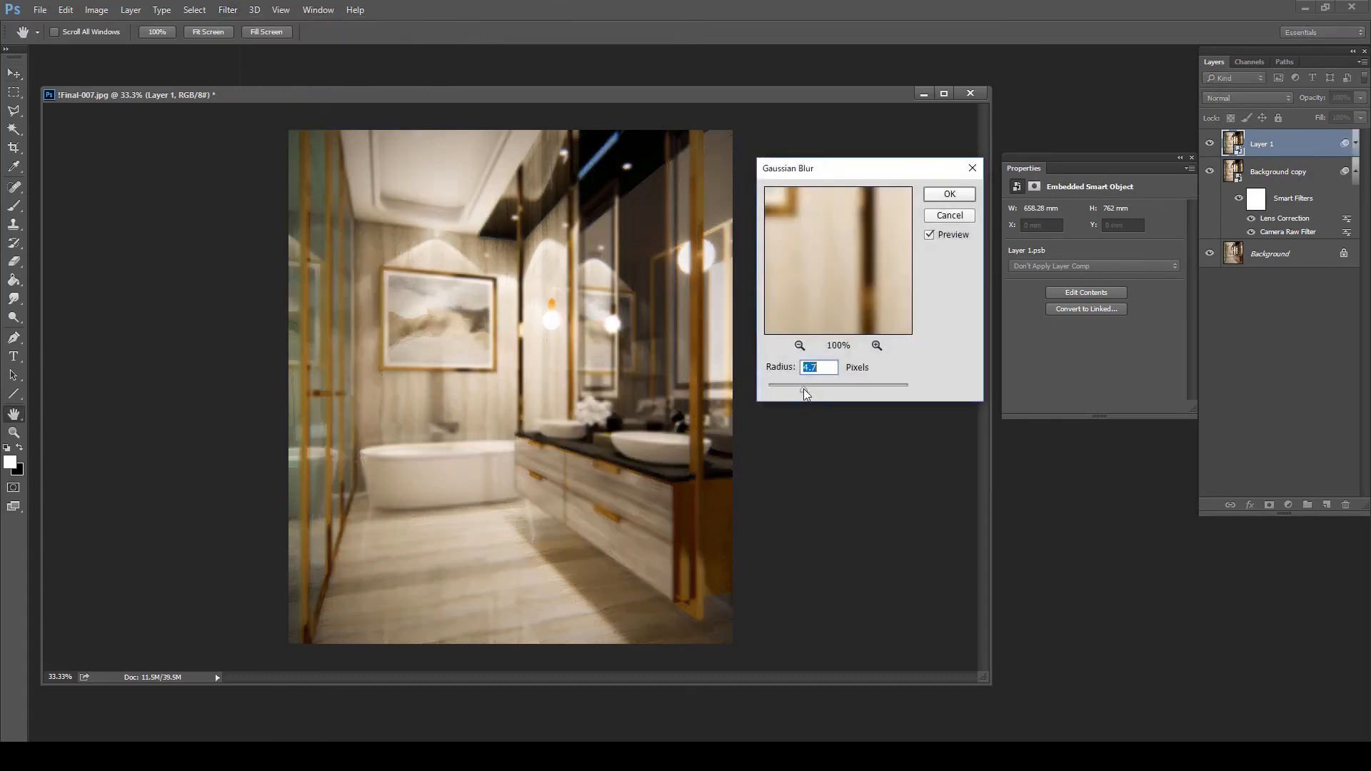
left_click_drag(799, 387, 816, 389)
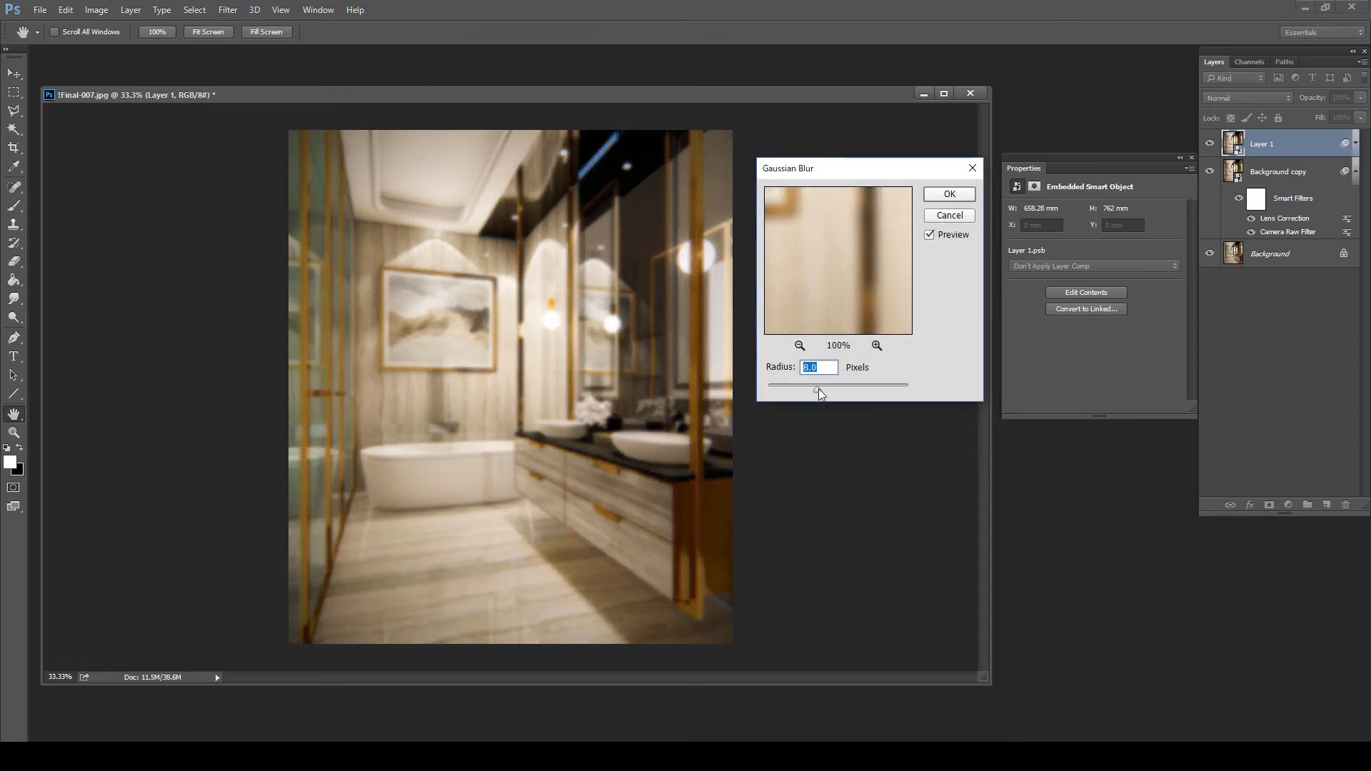
left_click(950, 194)
key("v")
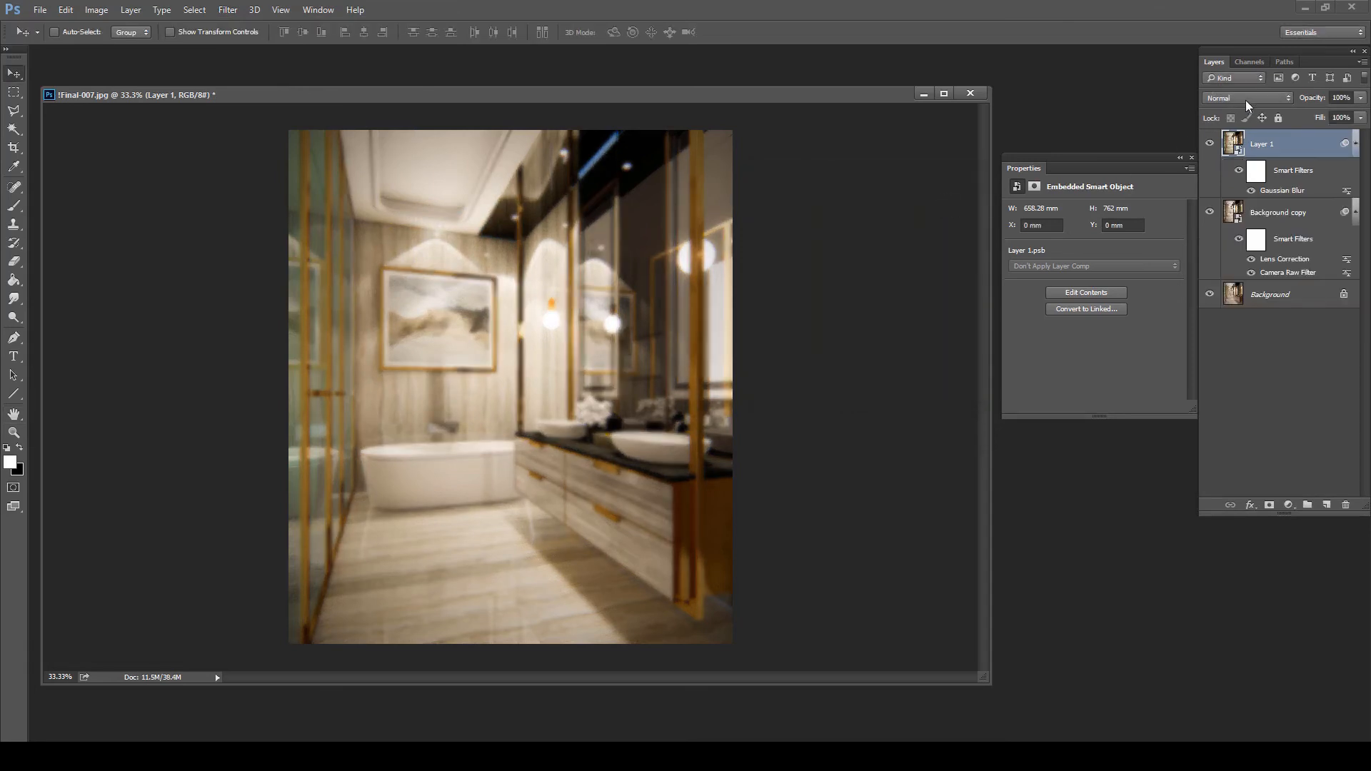
Set the blurred layer's blend mode to Lighten and its opacity to 37%, and compare the image with the layer hidden and shown.
left_click(1247, 98)
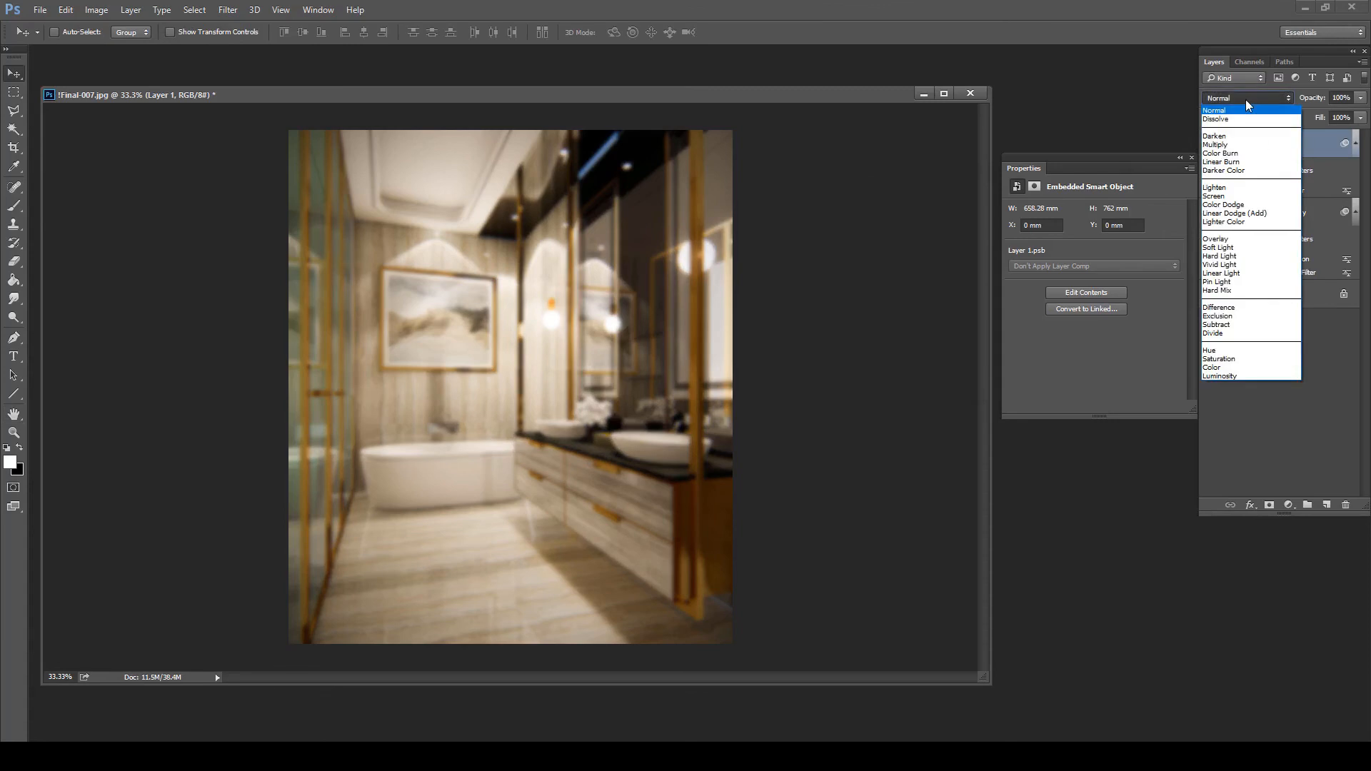
left_click(1260, 189)
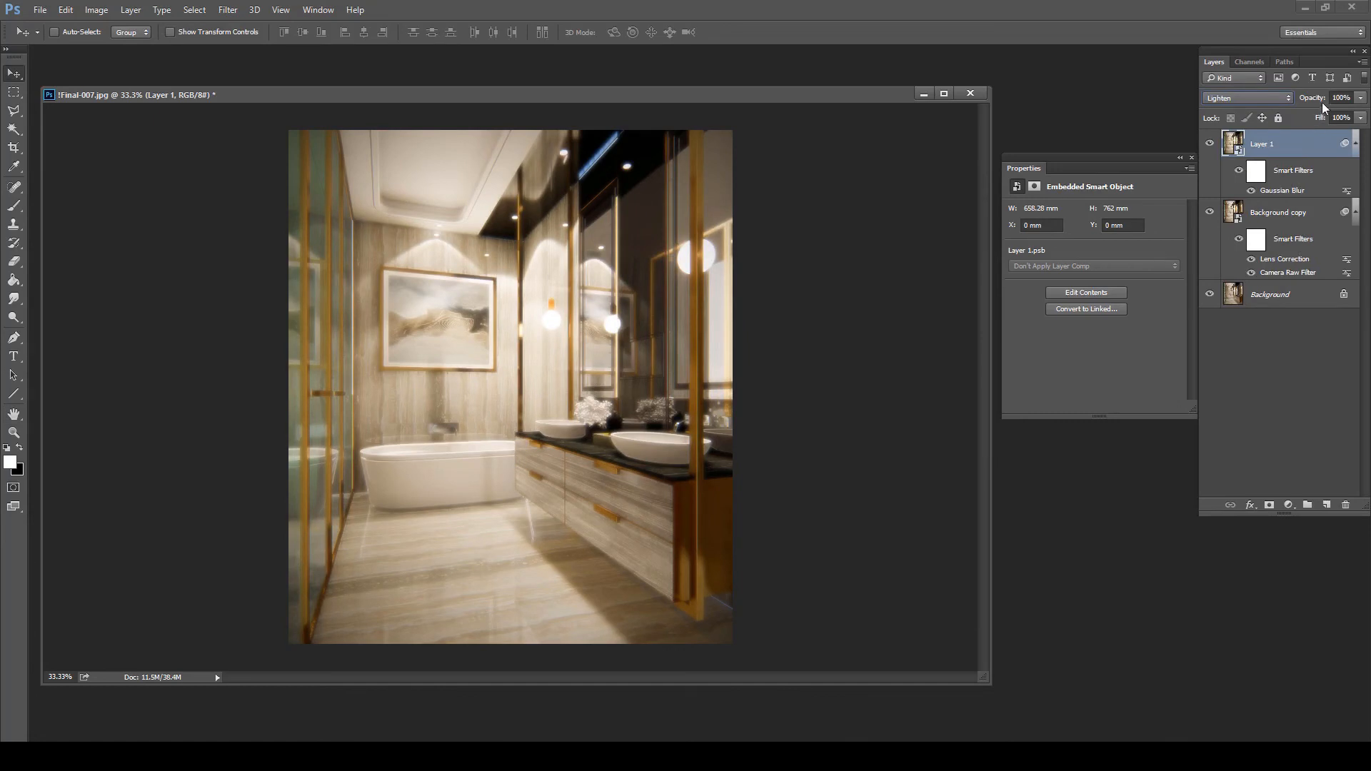
left_click_drag(1318, 102, 1272, 102)
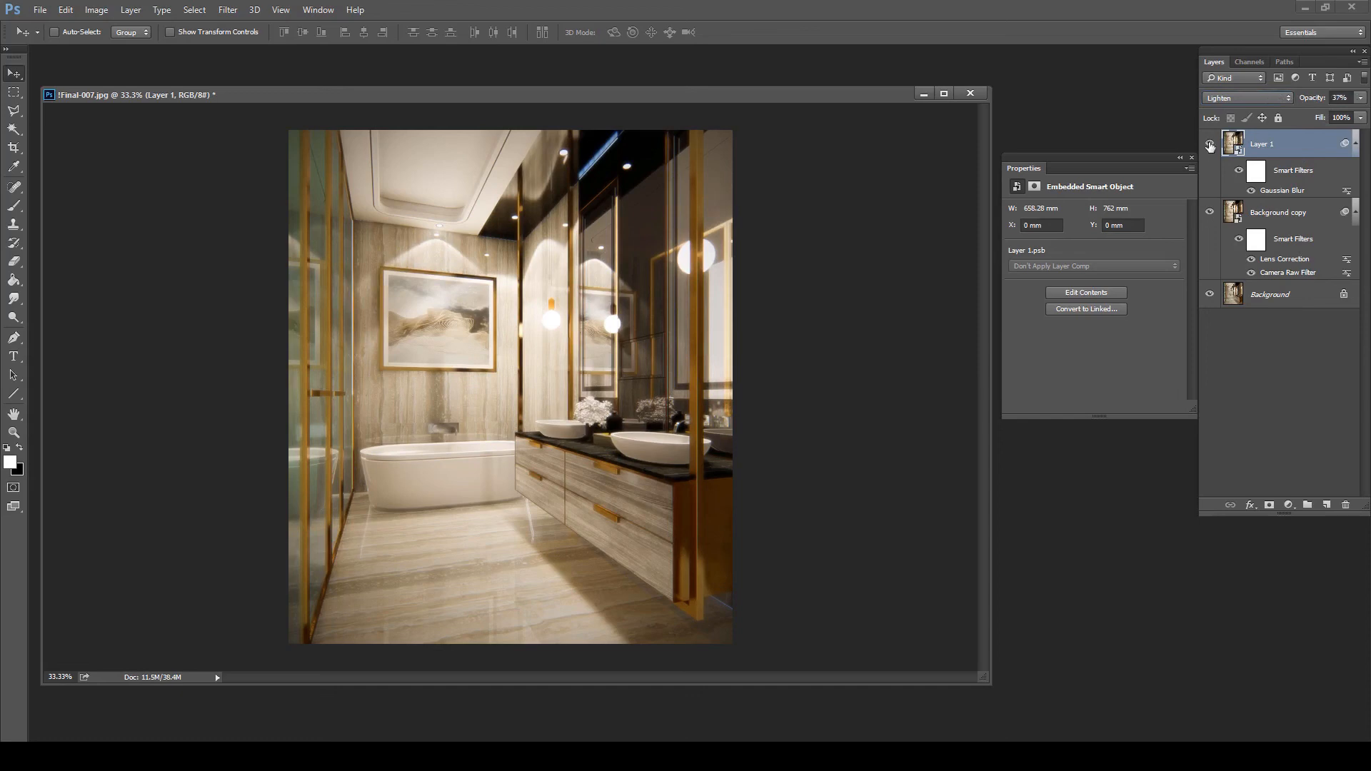
left_click(1209, 146)
left_click(1209, 146)
Add a Levels adjustment layer with the black output level at 10 and a slightly lowered white input level.
left_click(1289, 506)
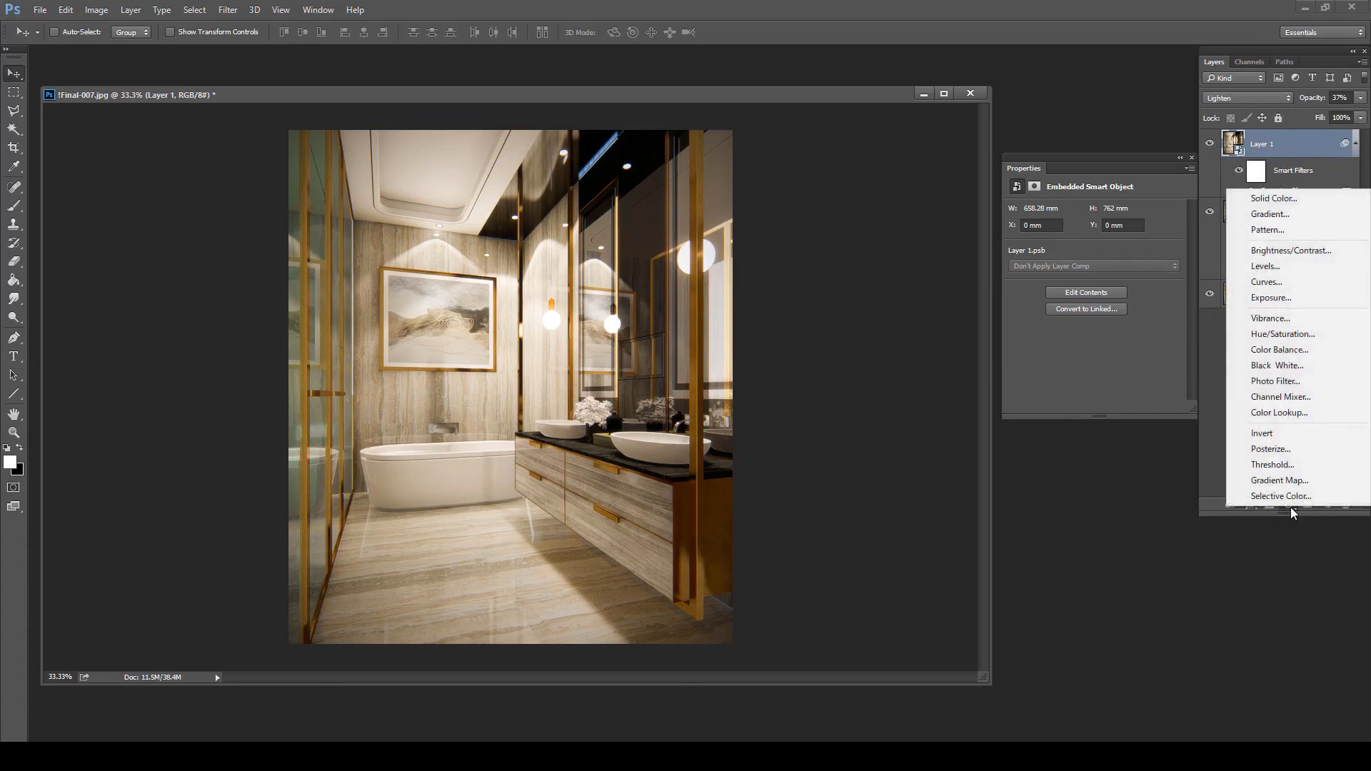
left_click(1293, 274)
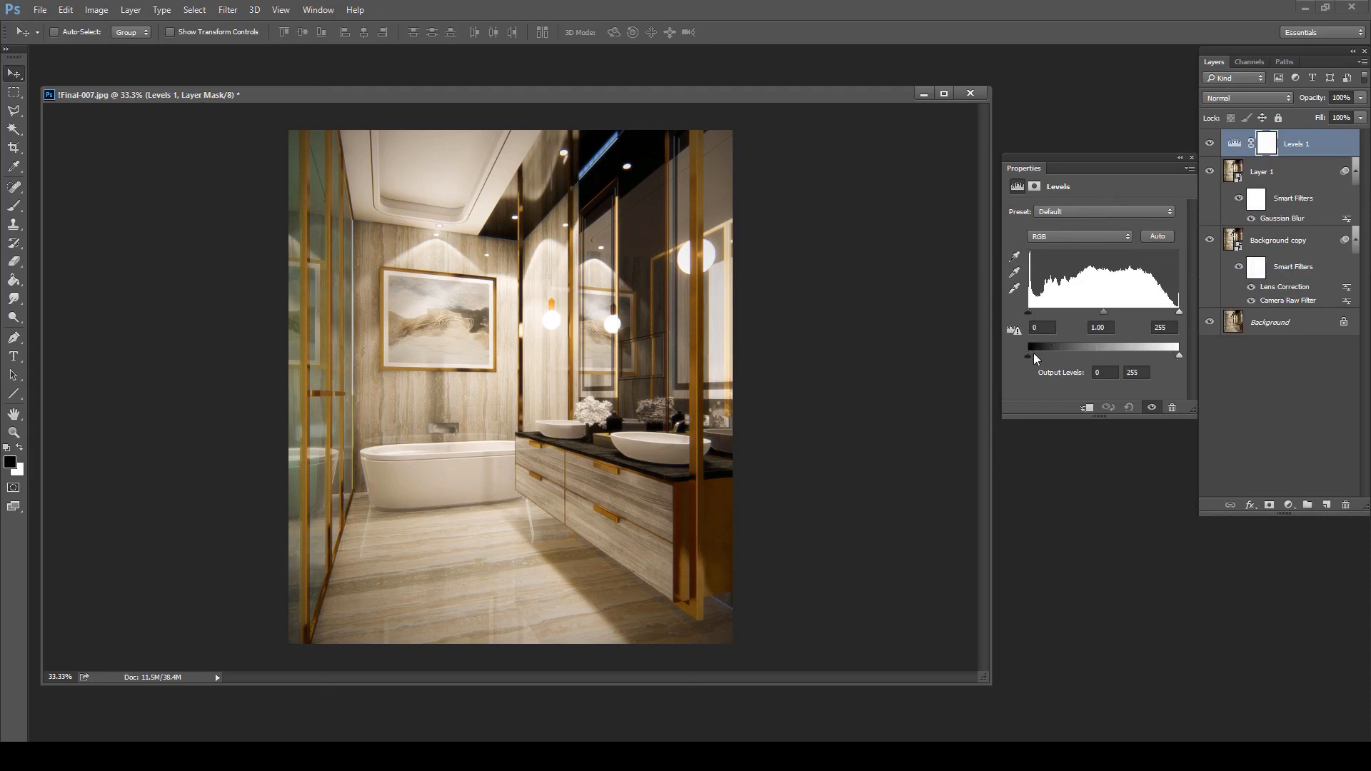
left_click_drag(1030, 355, 1034, 354)
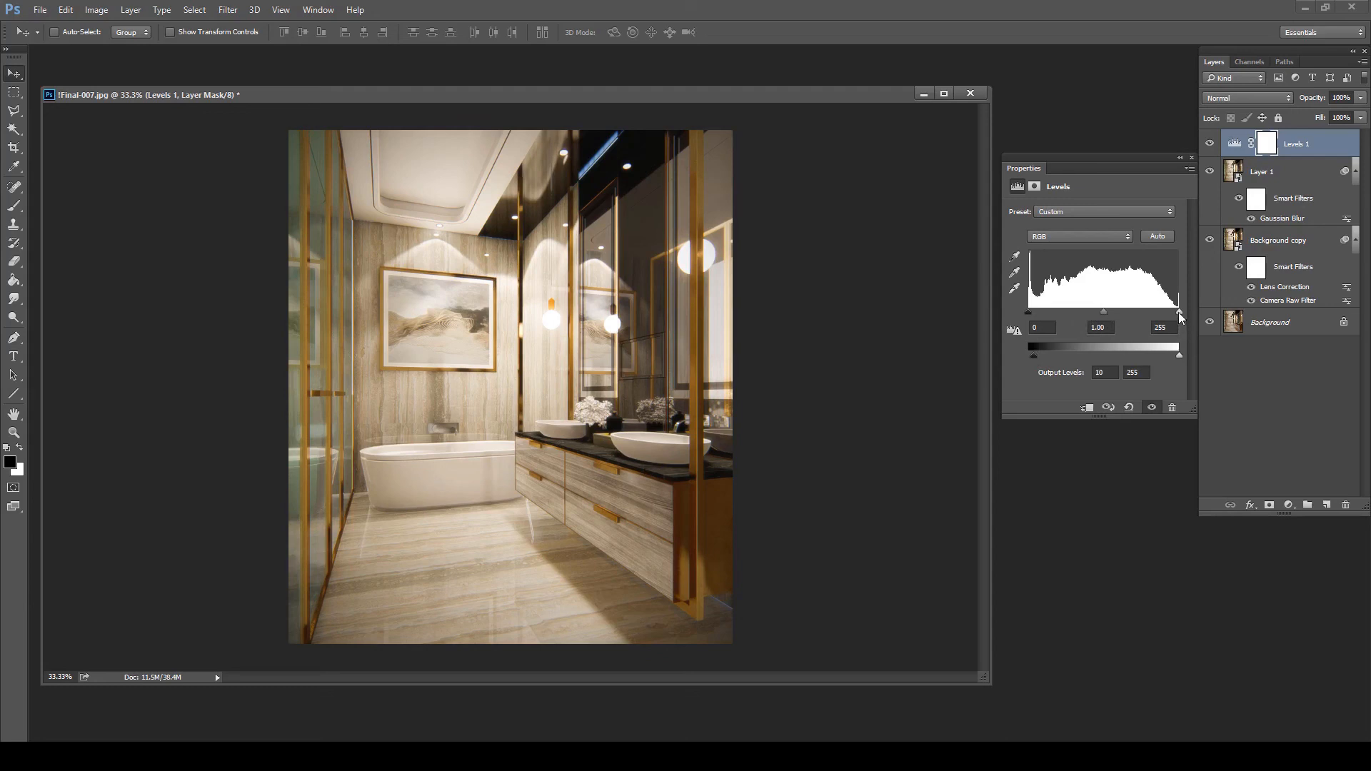
left_click_drag(1179, 313, 1174, 313)
left_click(1191, 157)
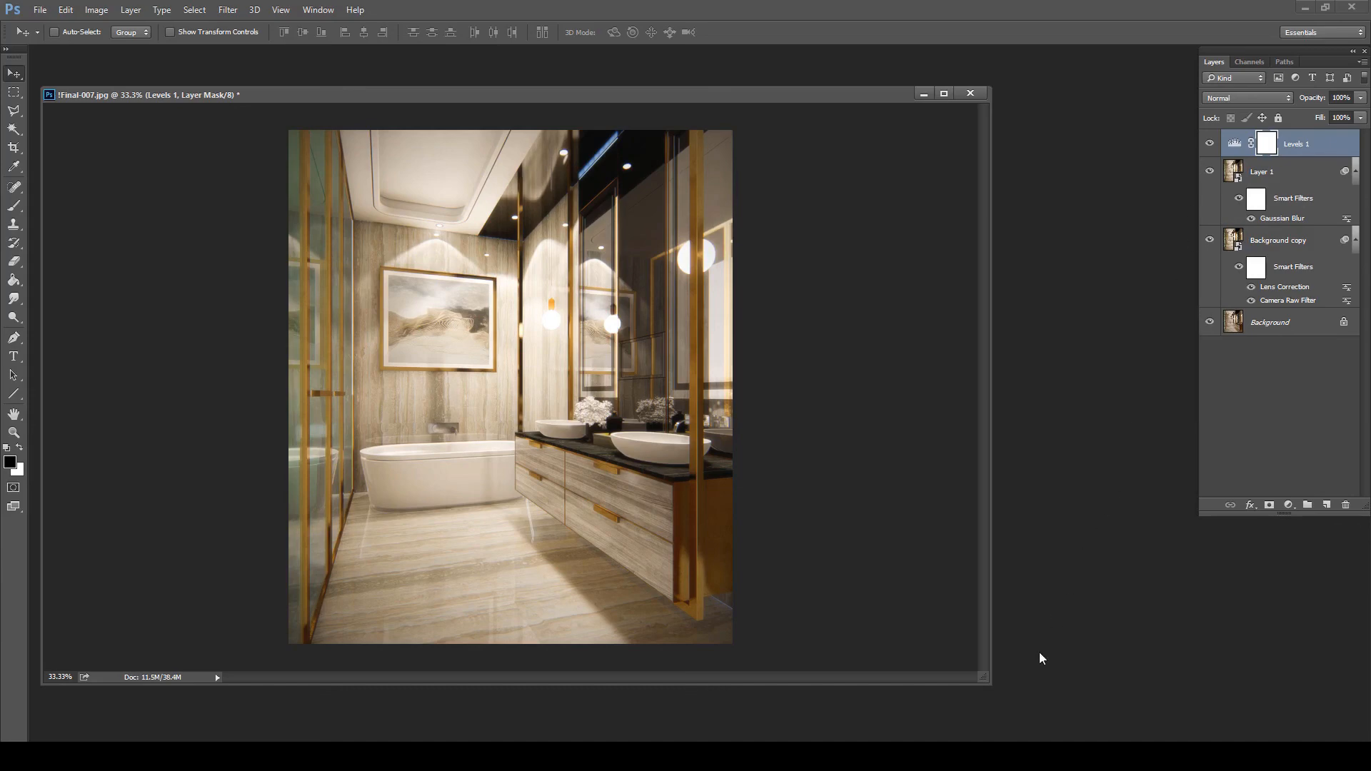